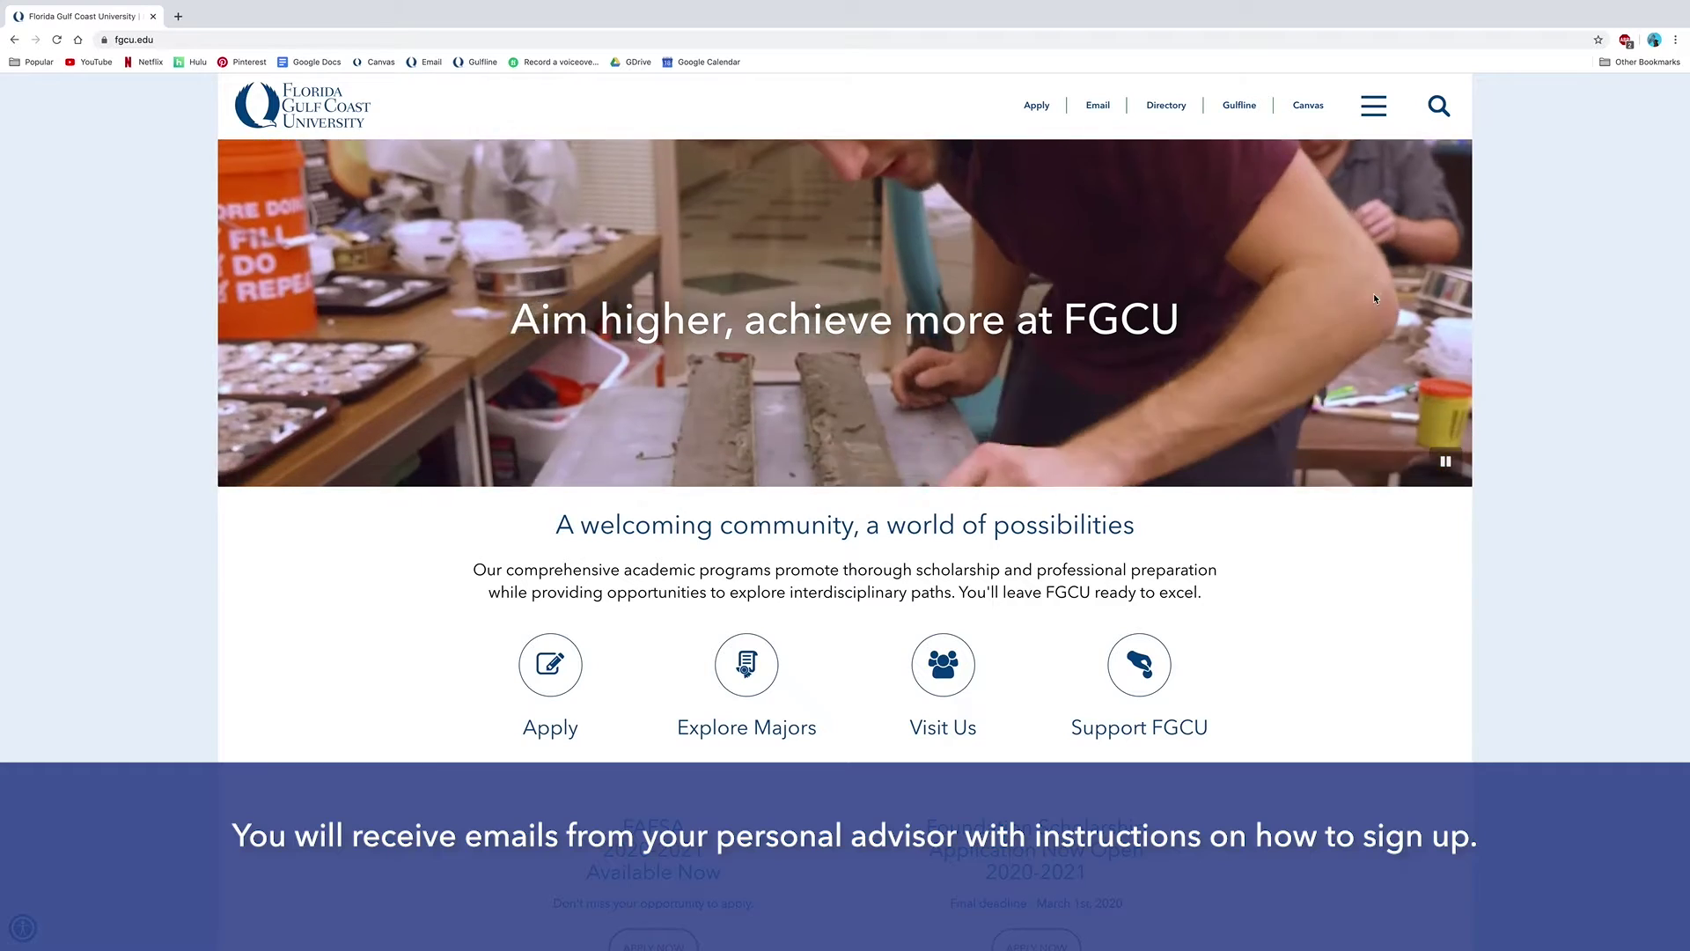
Open the Search FGCU bar from the magnifying-glass icon in the header.
{"action": "left_click", "coordinate": [1422, 107]}
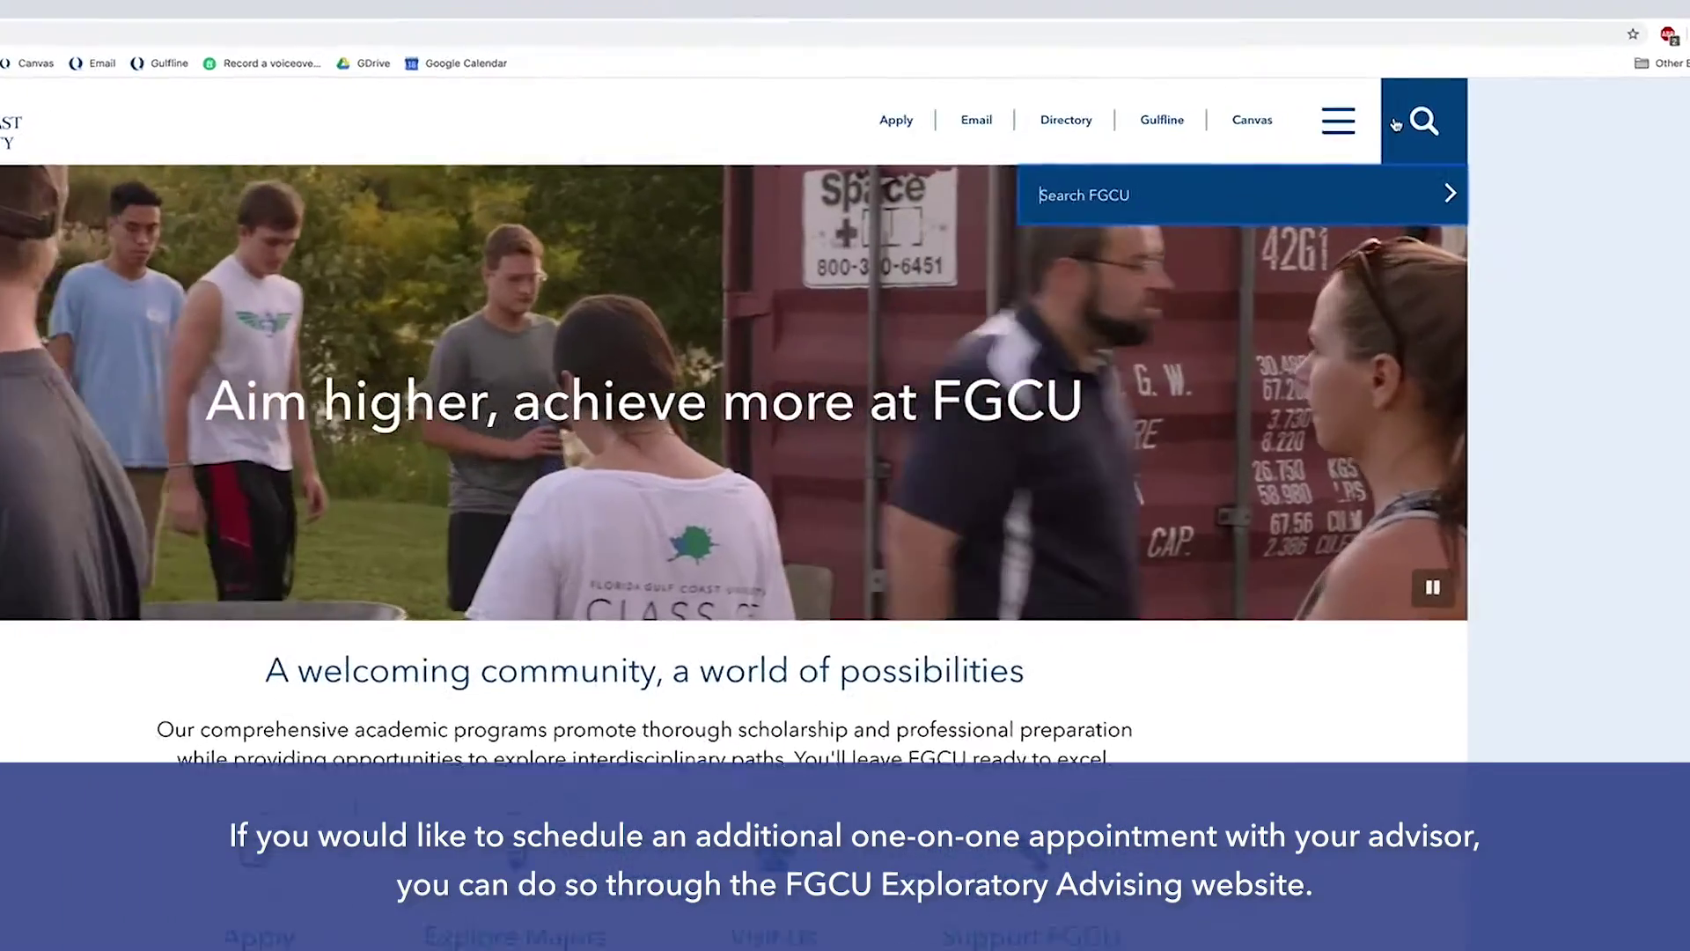
Search the site for 'exploratory advising' and open the Exploratory Advising result.
{"action": "type", "text": "exploratory ad"}
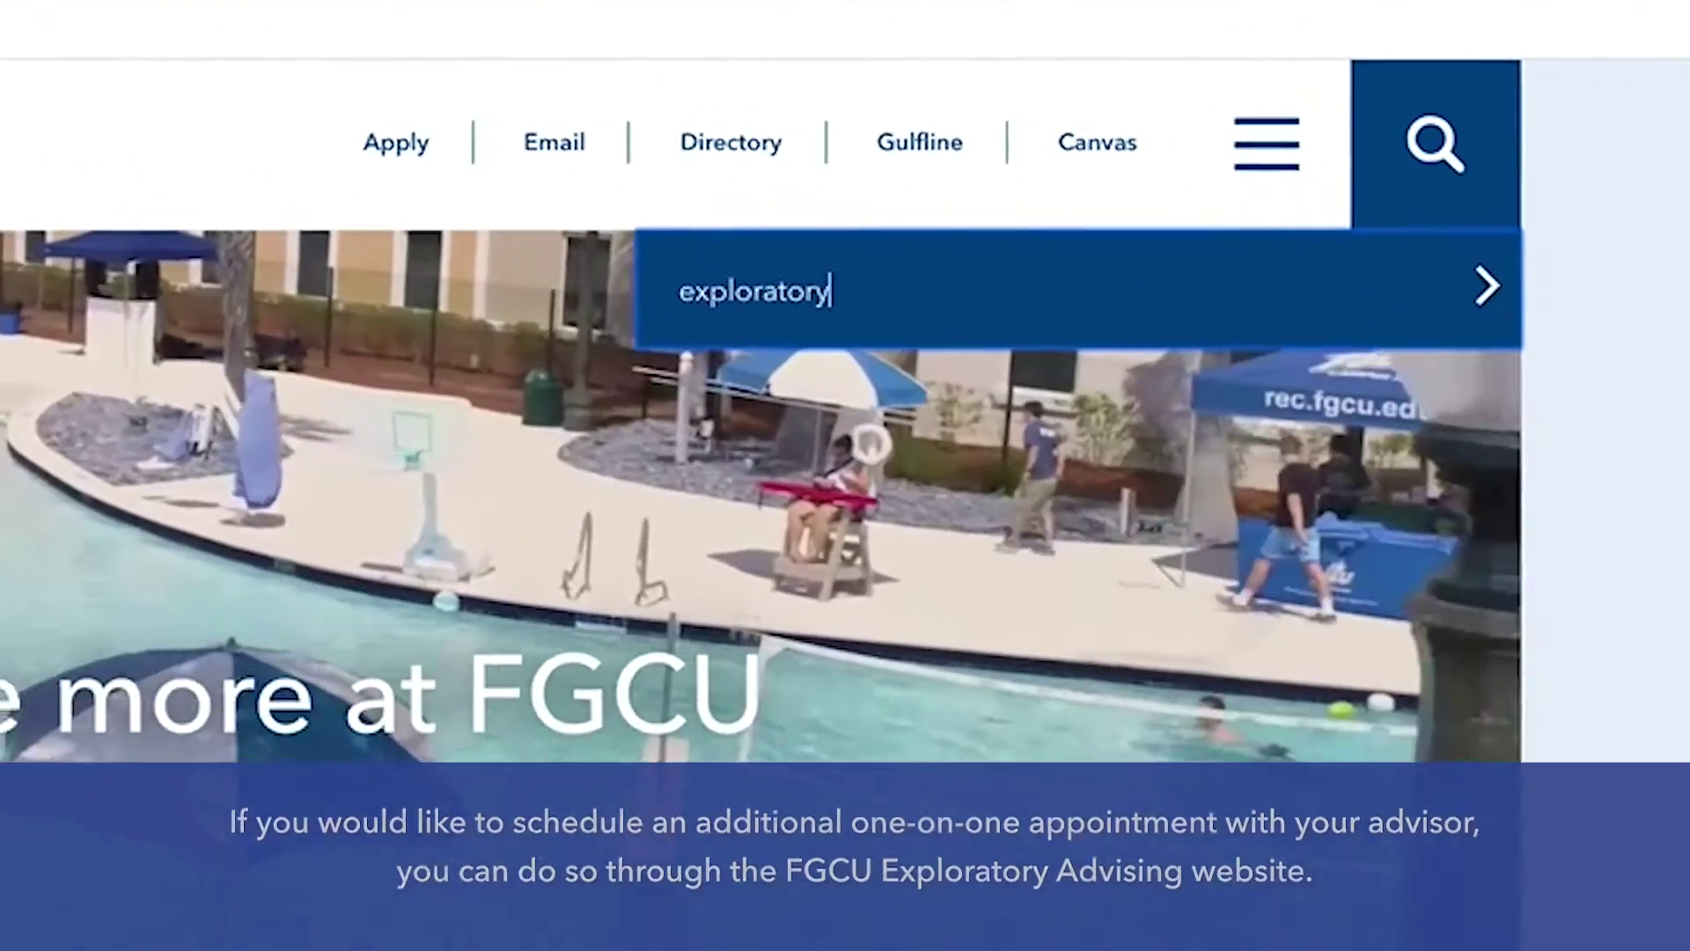
{"action": "type", "text": "vising"}
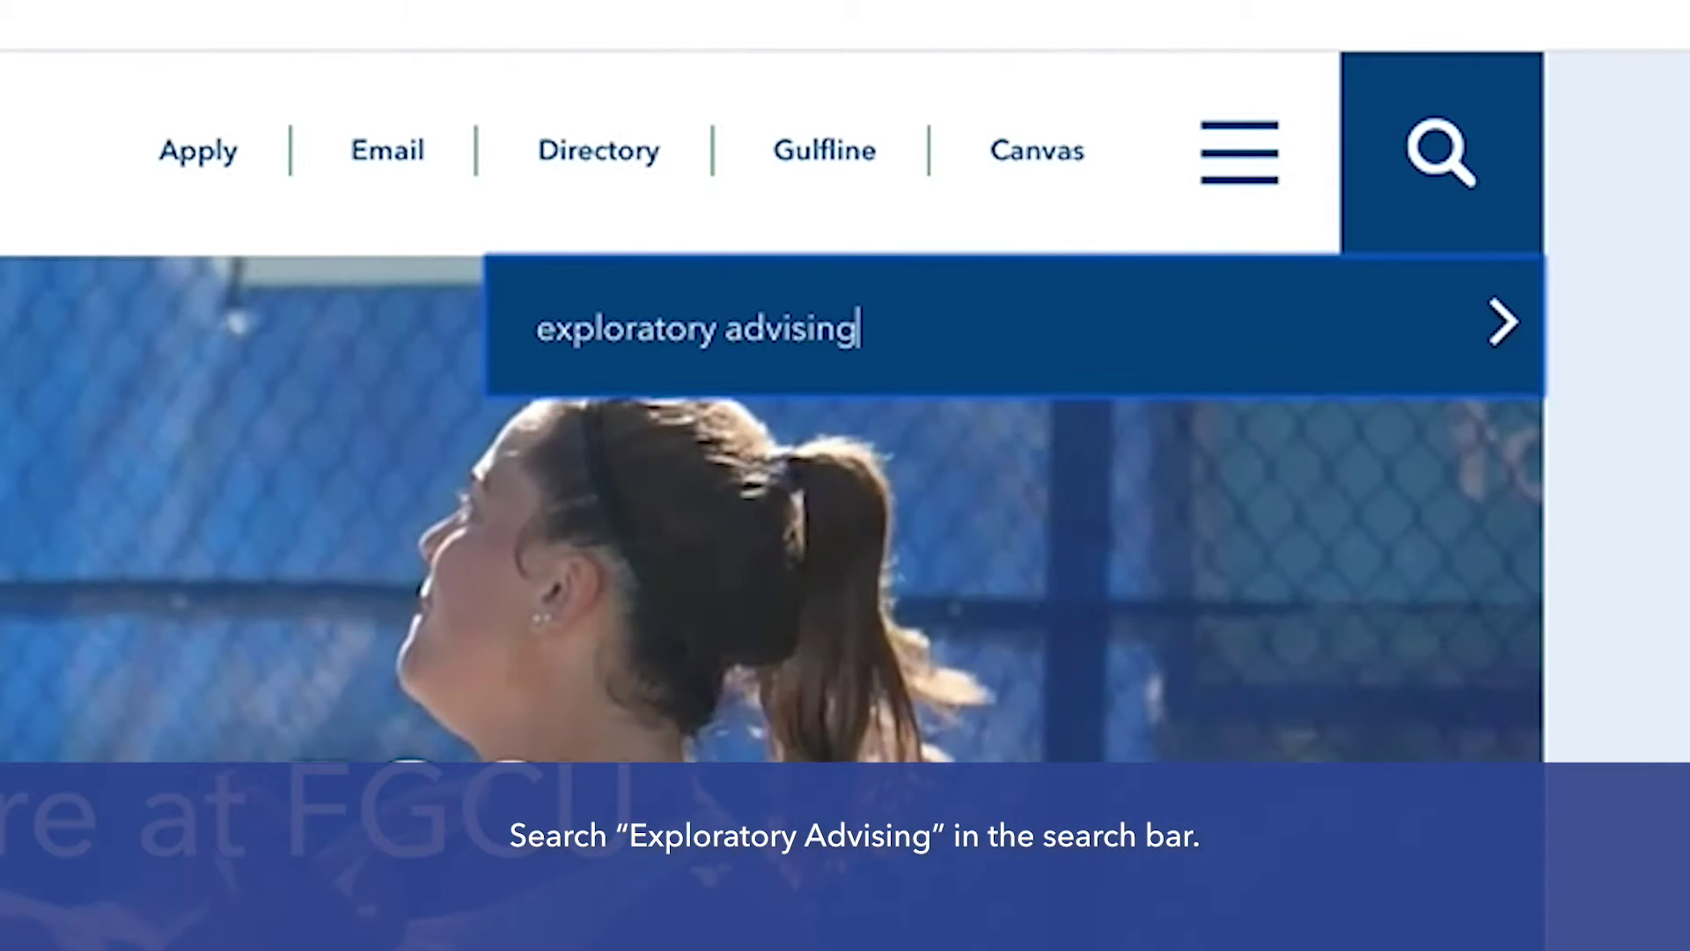
{"action": "key", "text": "Return"}
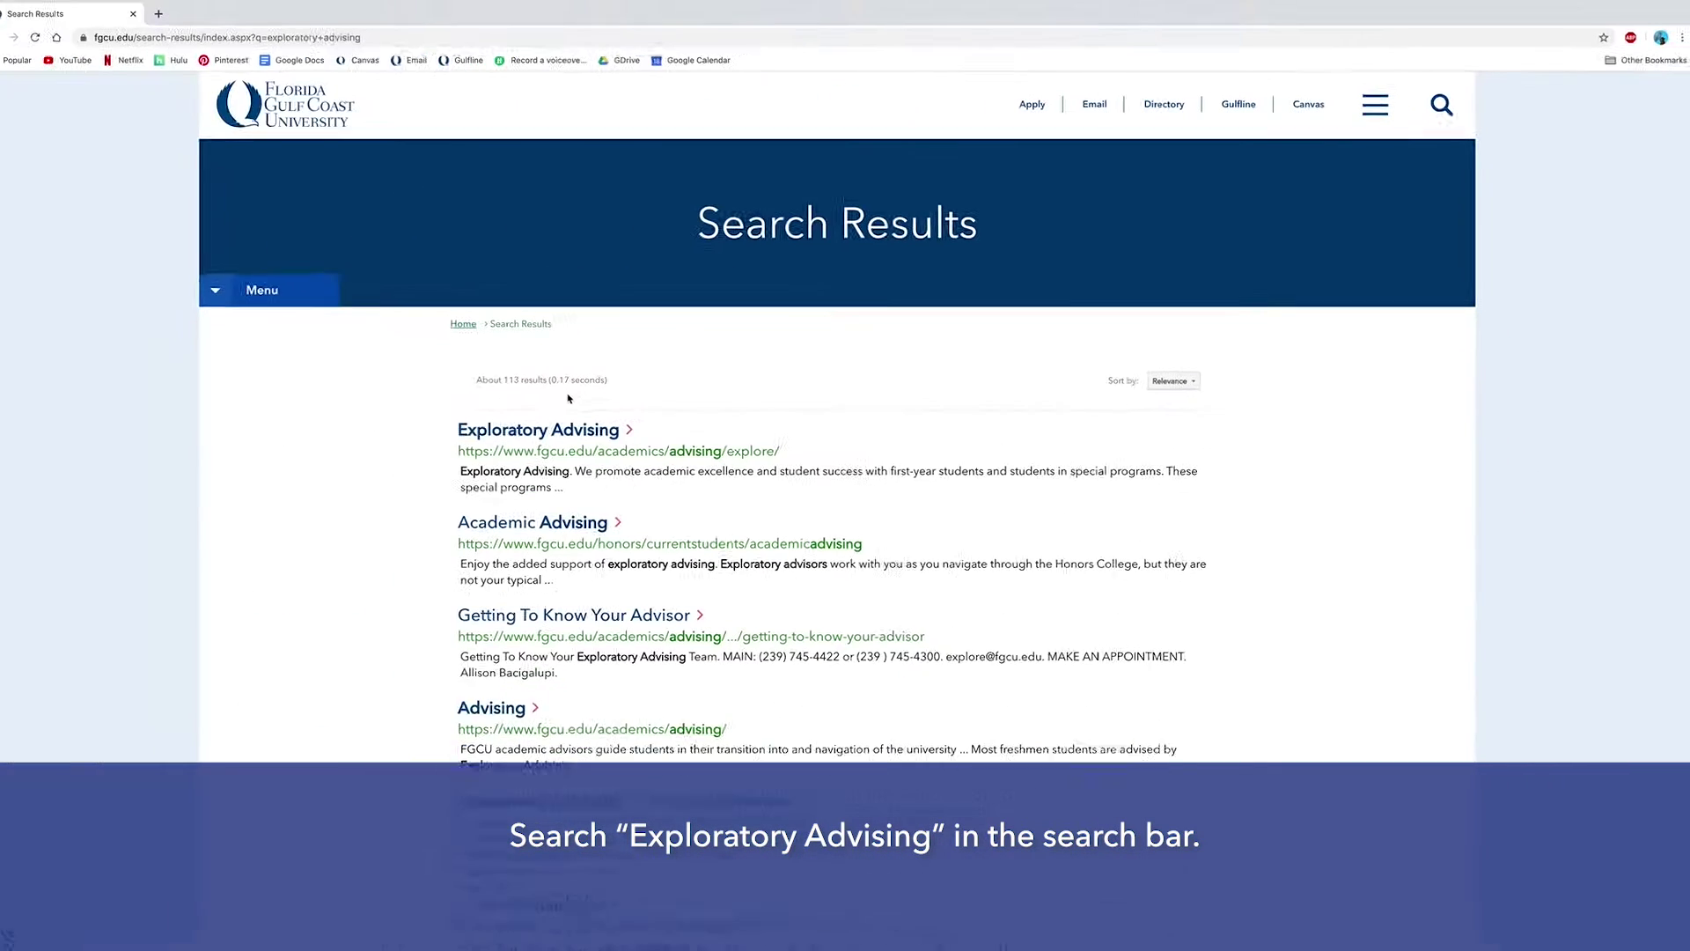
{"action": "left_click", "coordinate": [579, 426]}
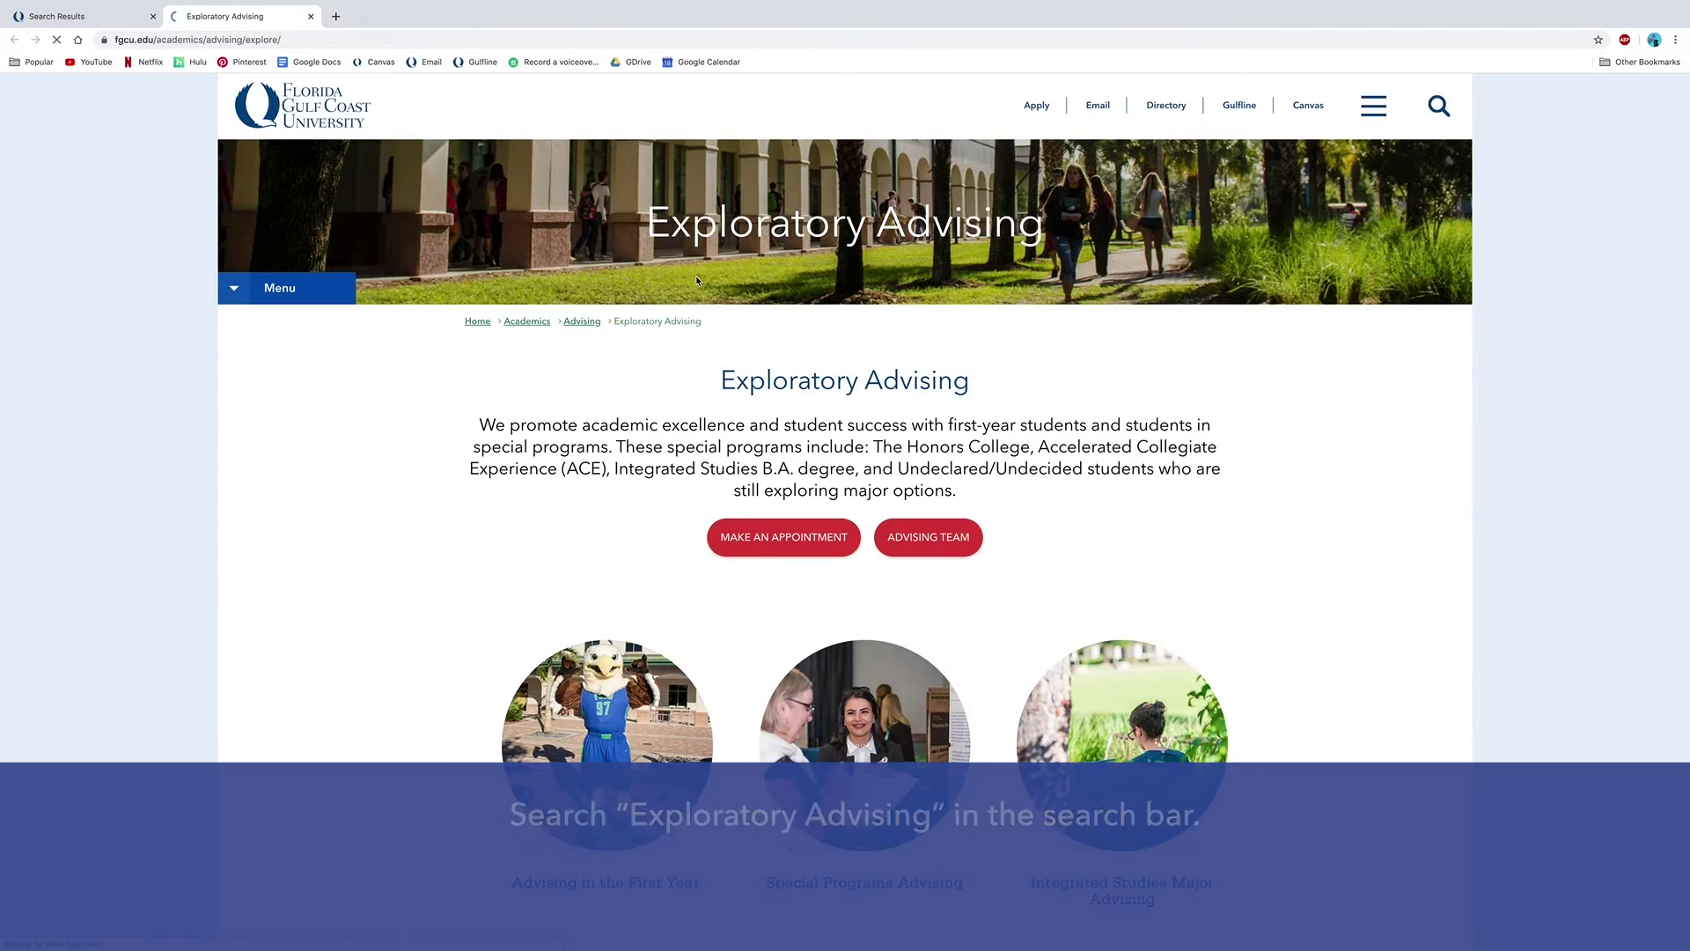
Start an advising appointment and choose Exploratory Advising - General as the area.
{"action": "left_click", "coordinate": [775, 537]}
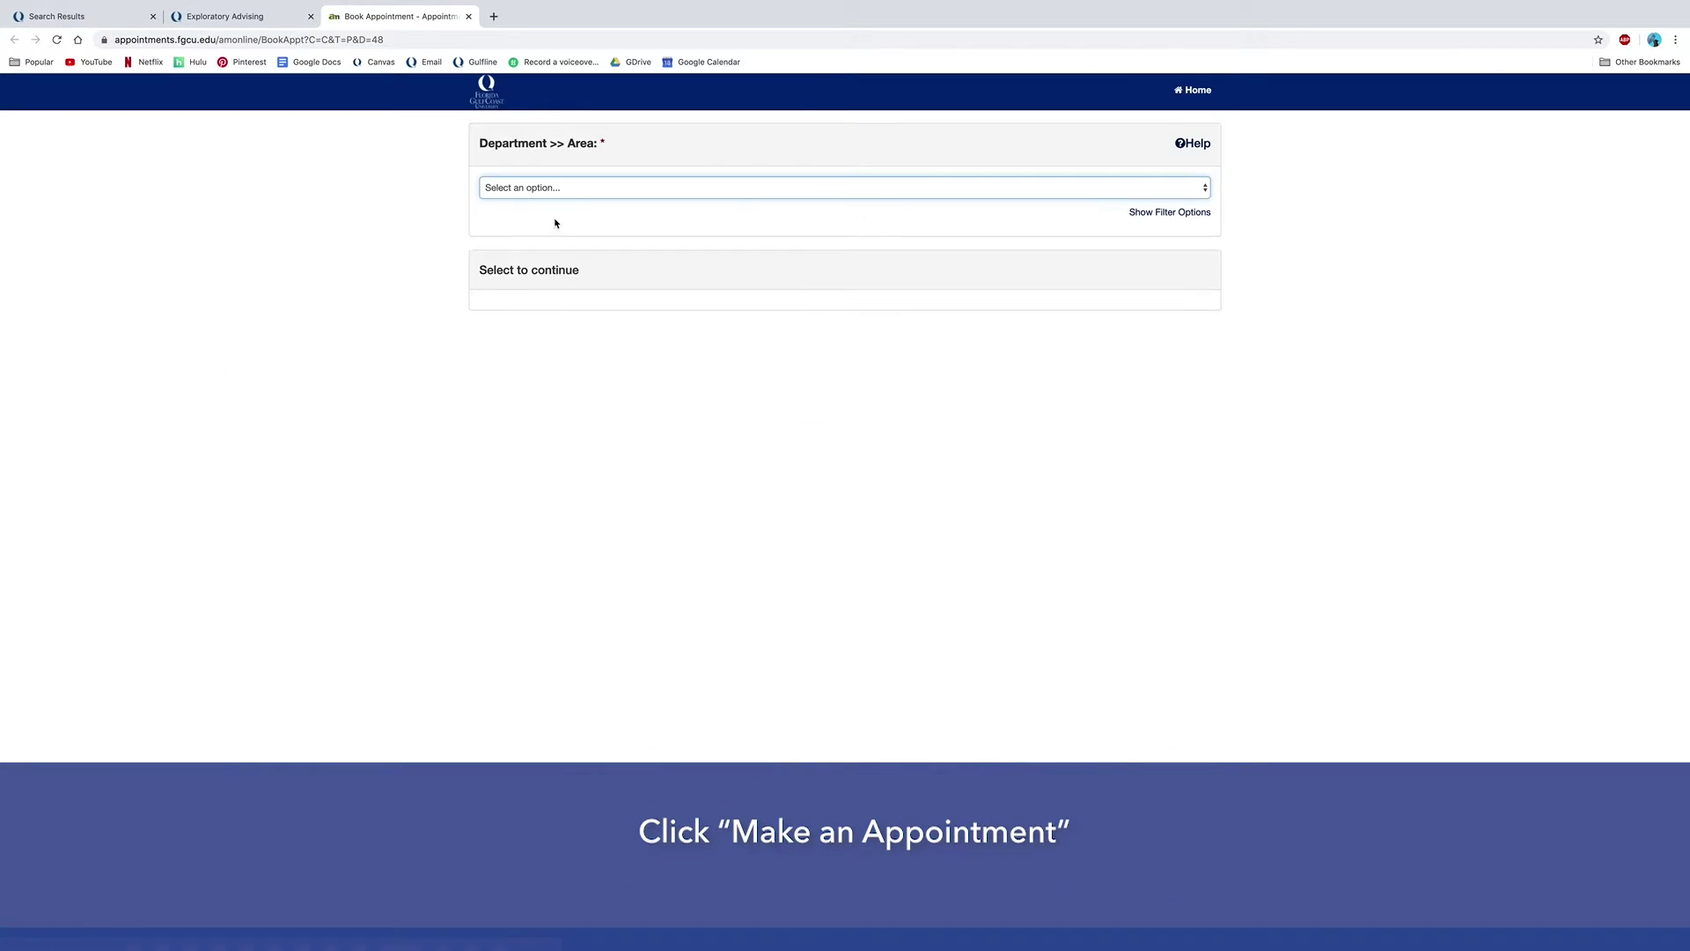
{"action": "left_click", "coordinate": [305, 300]}
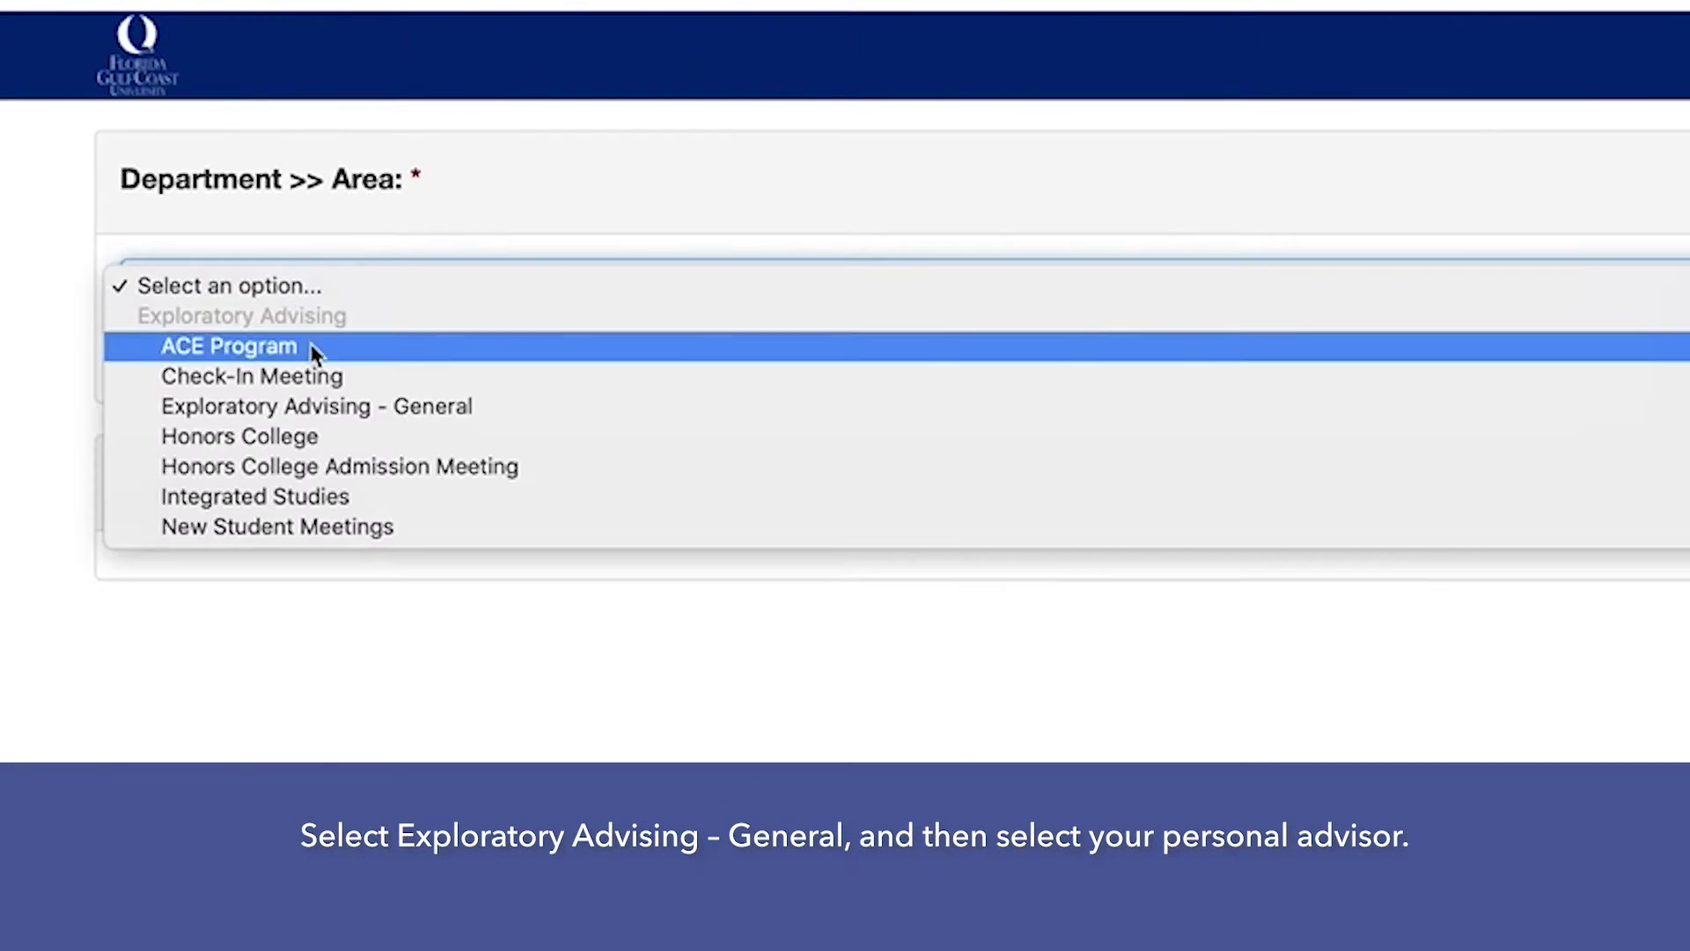
{"action": "left_click", "coordinate": [322, 405]}
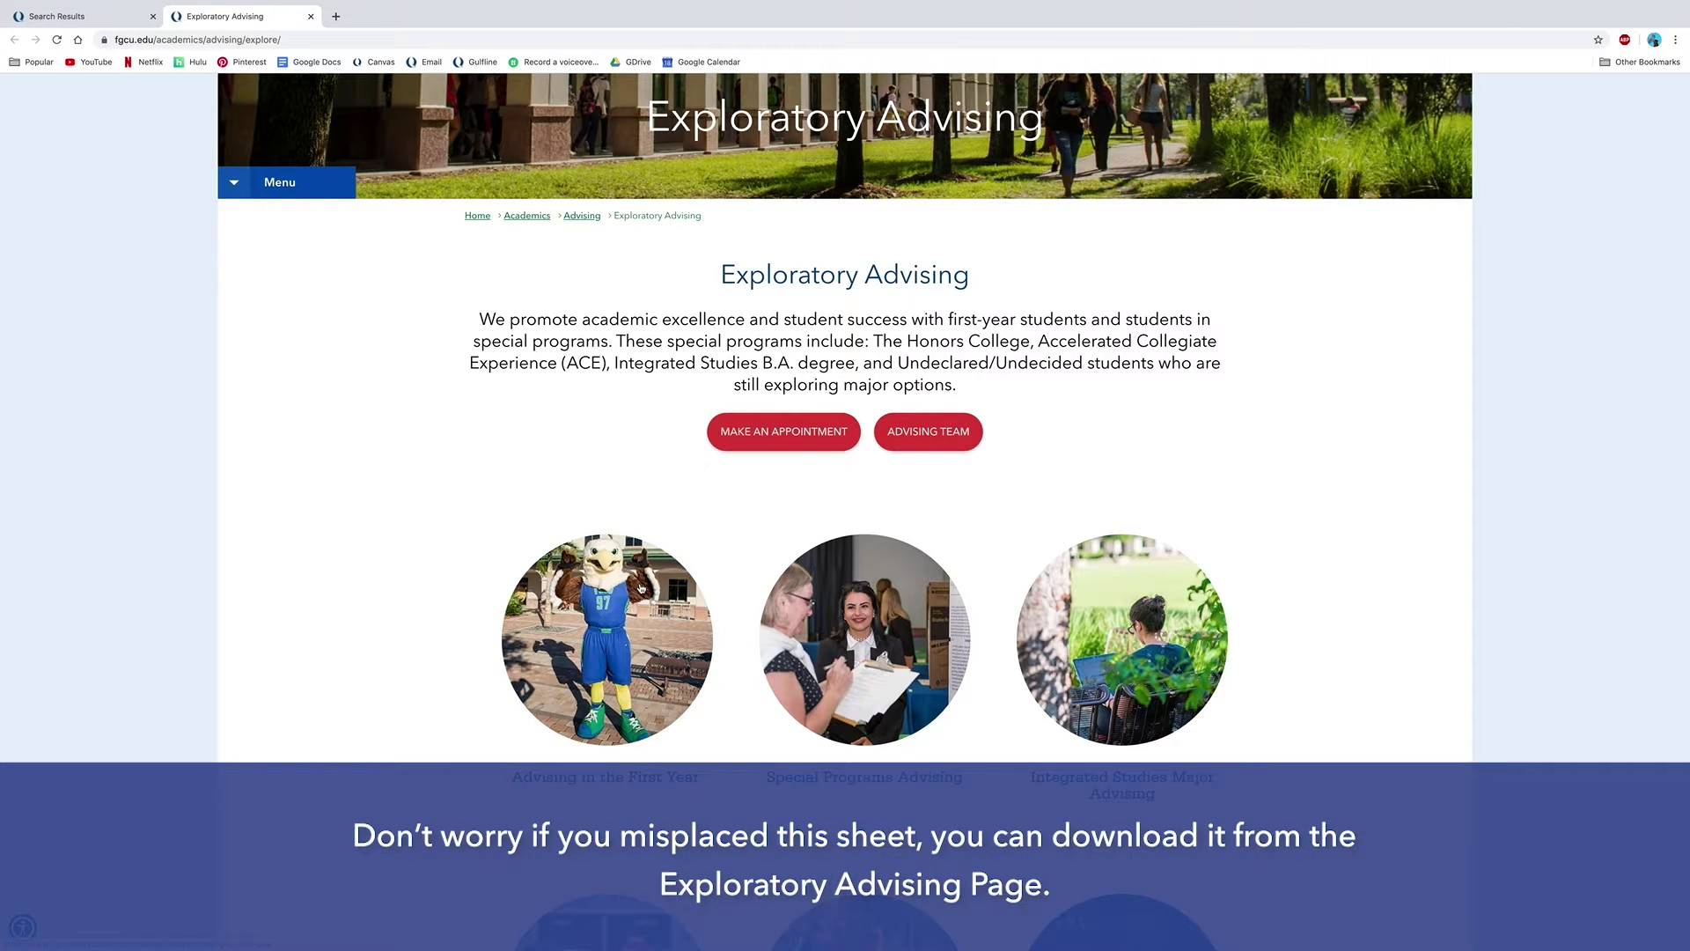
Open Advising in the First Year and expand its General Education Program section.
{"action": "scroll", "coordinate": [640, 588], "scroll_direction": "down", "scroll_amount": 3}
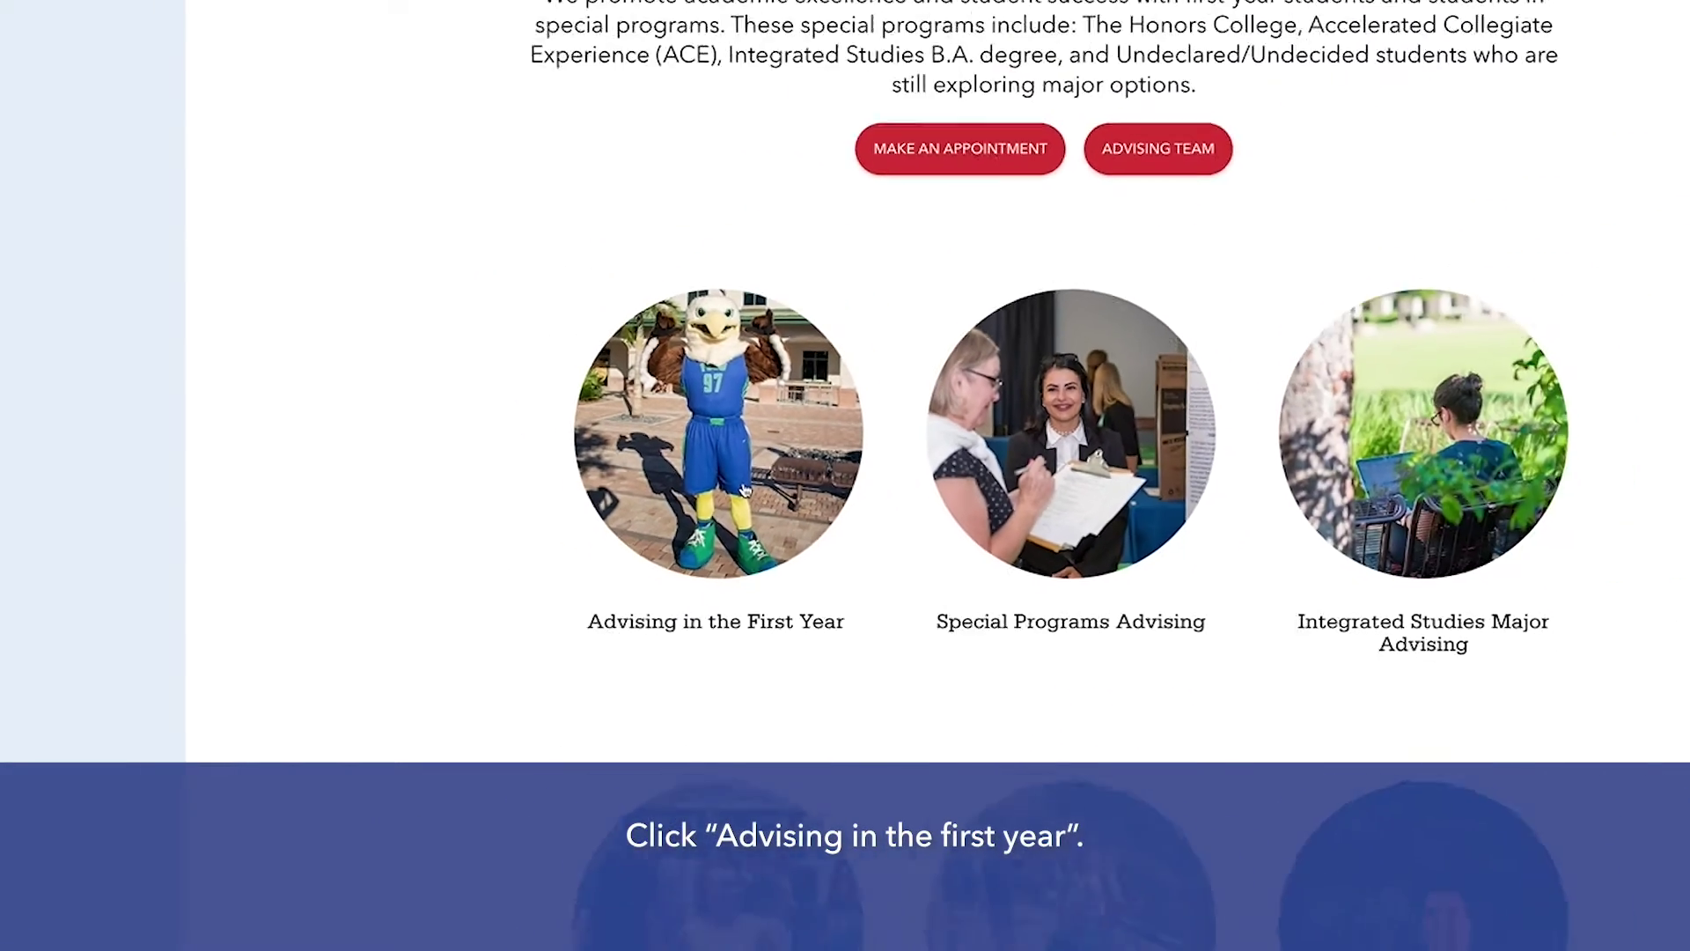
{"action": "left_click", "coordinate": [744, 491]}
{"action": "scroll", "coordinate": [525, 707], "scroll_direction": "down", "scroll_amount": 3}
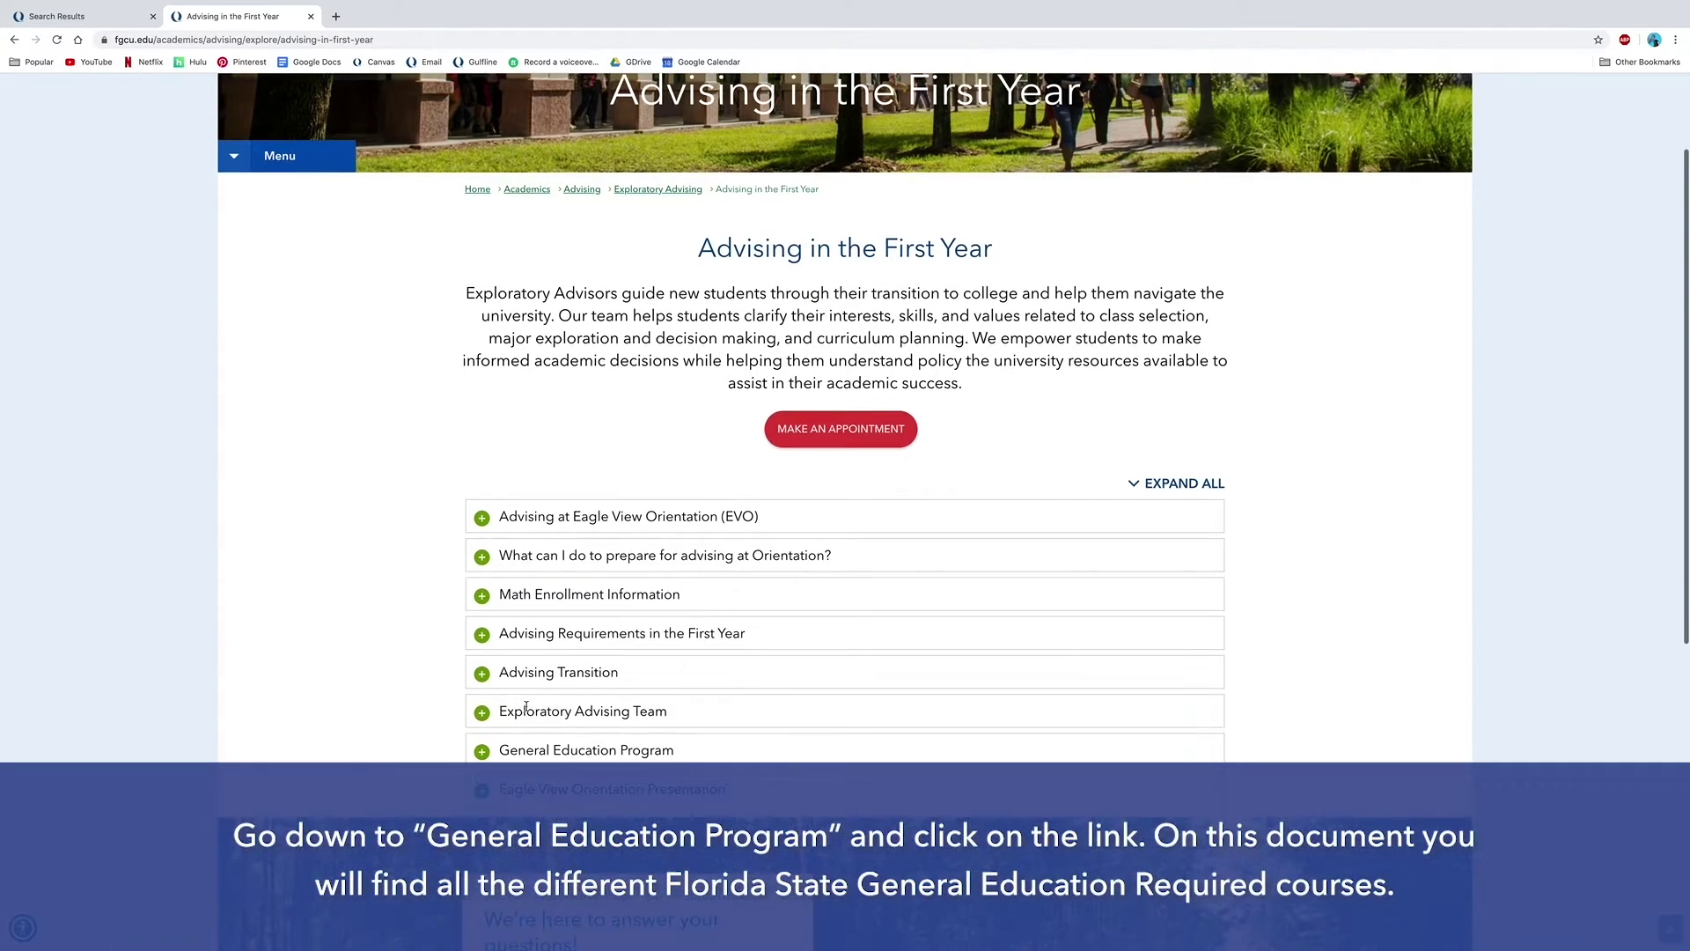
{"action": "left_click", "coordinate": [483, 750]}
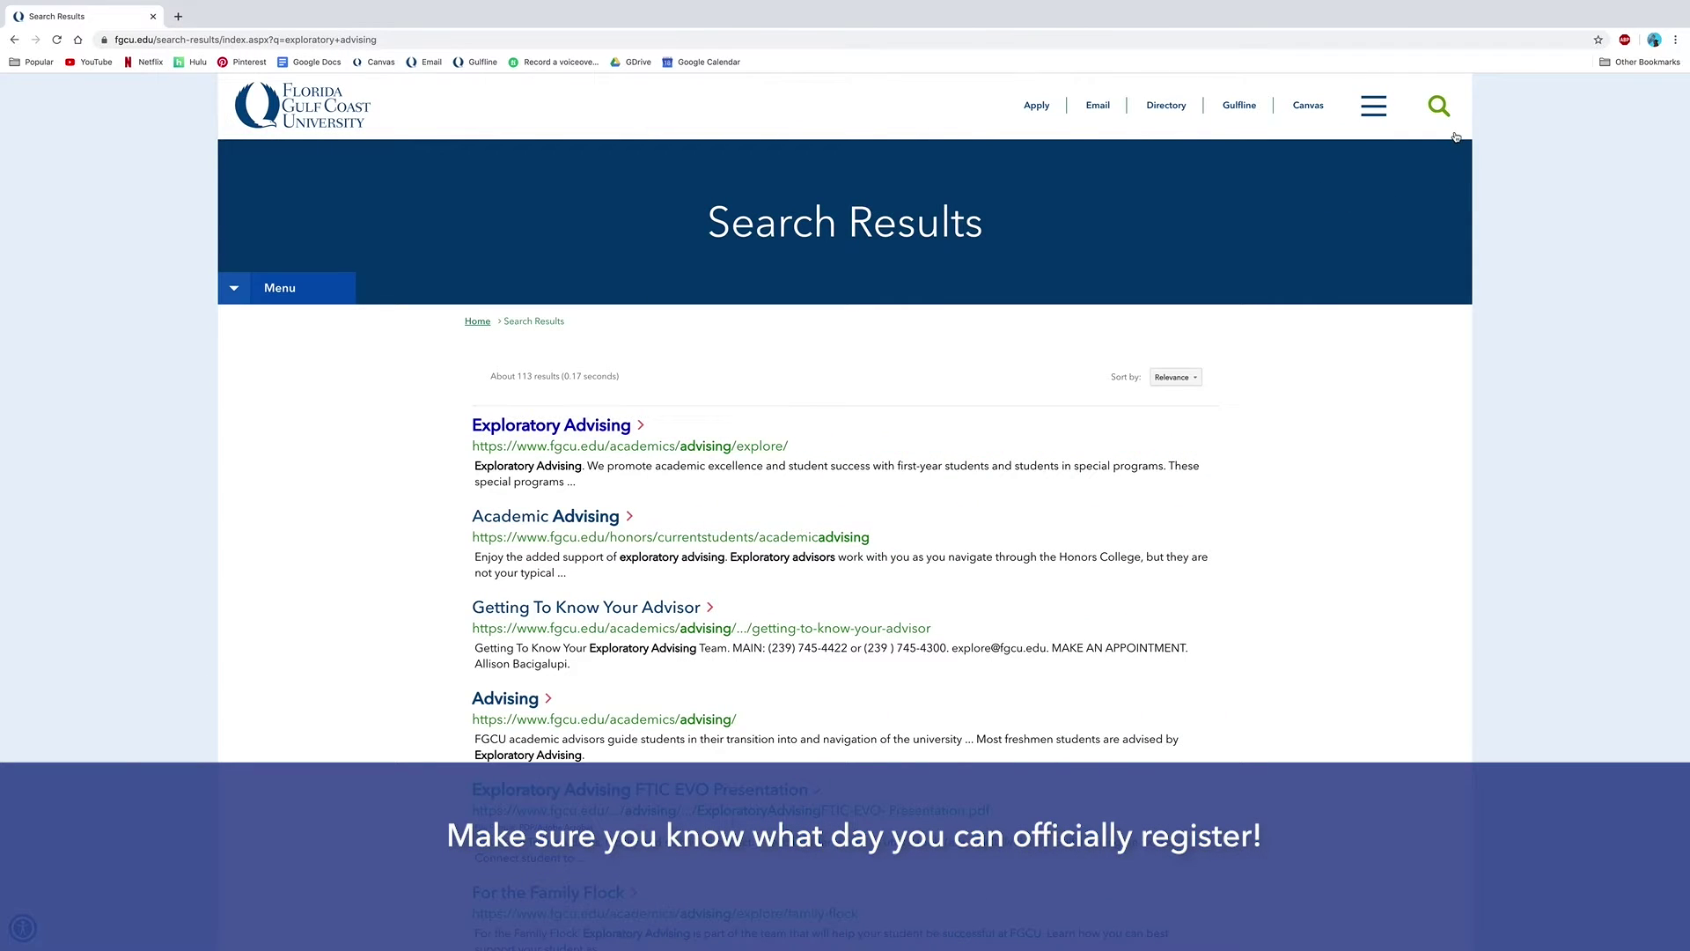
Search the site for 'eagle registration' and open the Eagle/Priority Registration page.
{"action": "left_click", "coordinate": [1443, 110]}
{"action": "type", "text": "eagle registration"}
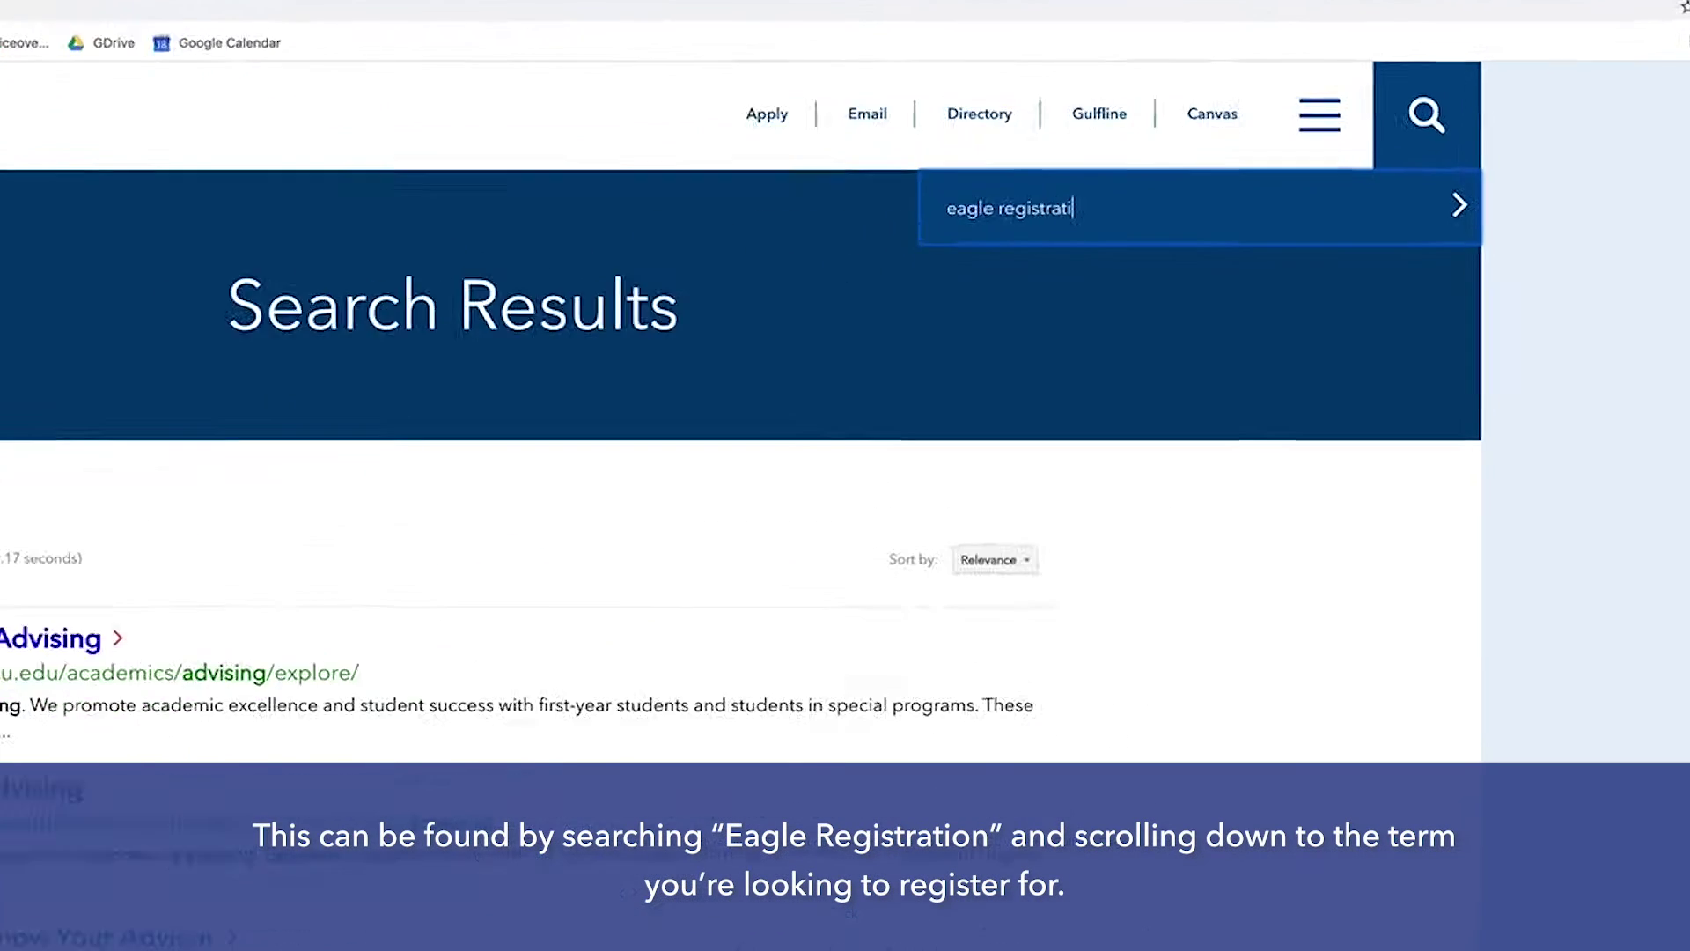
{"action": "key", "text": "Return"}
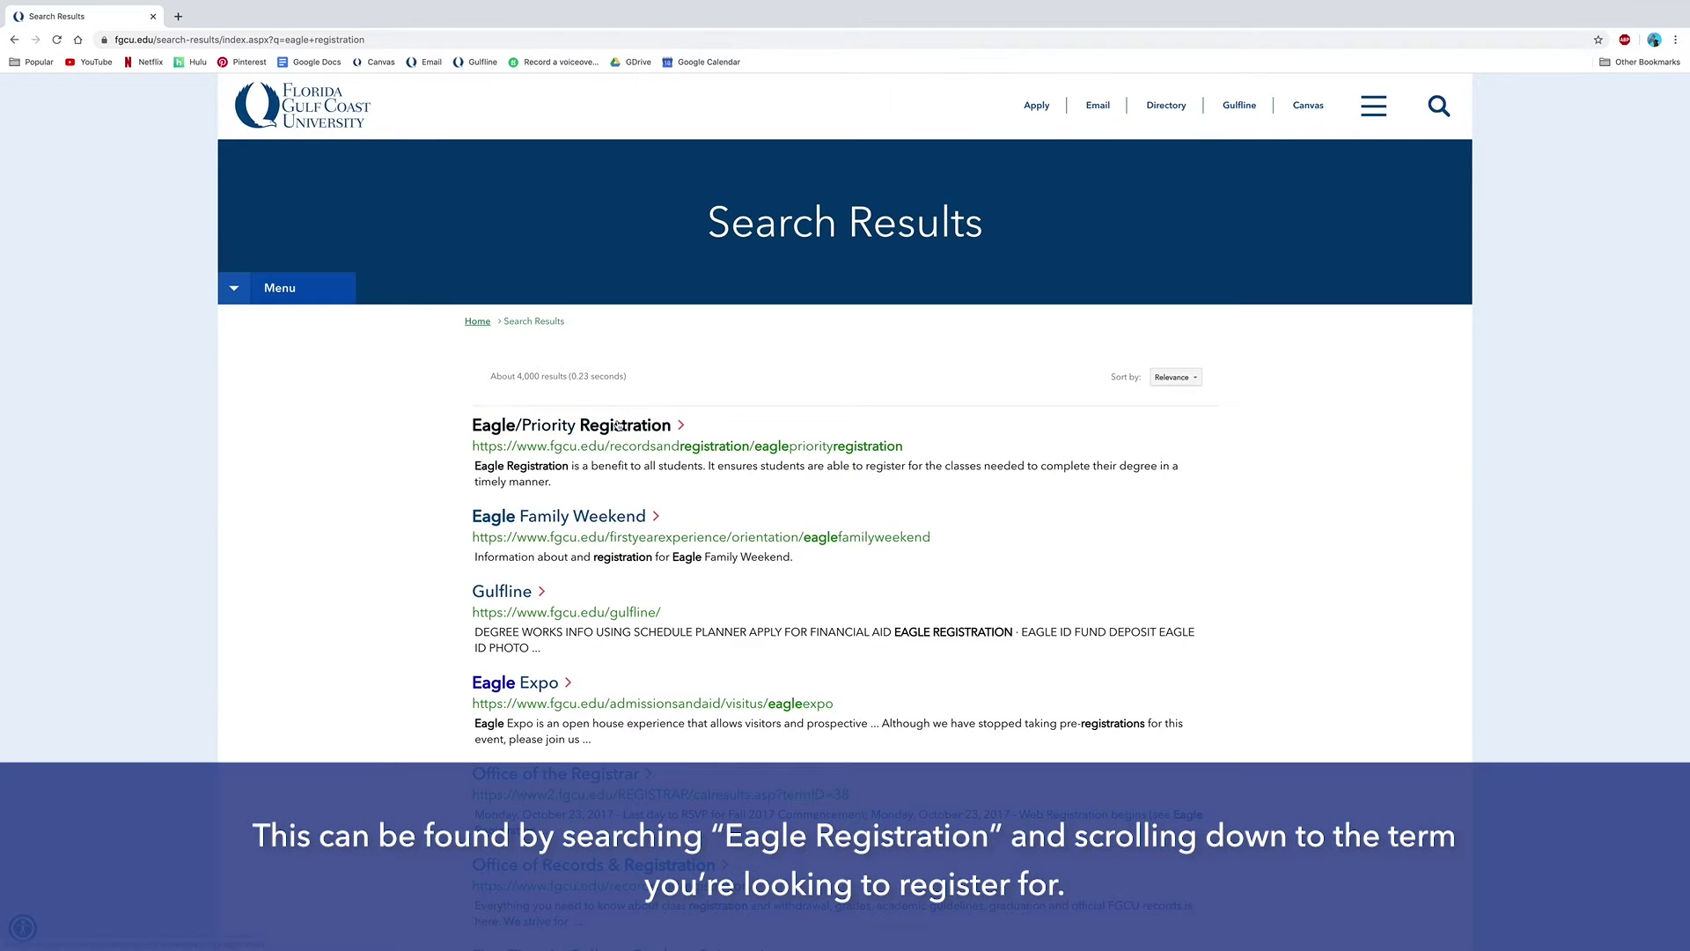
{"action": "left_click", "coordinate": [619, 426]}
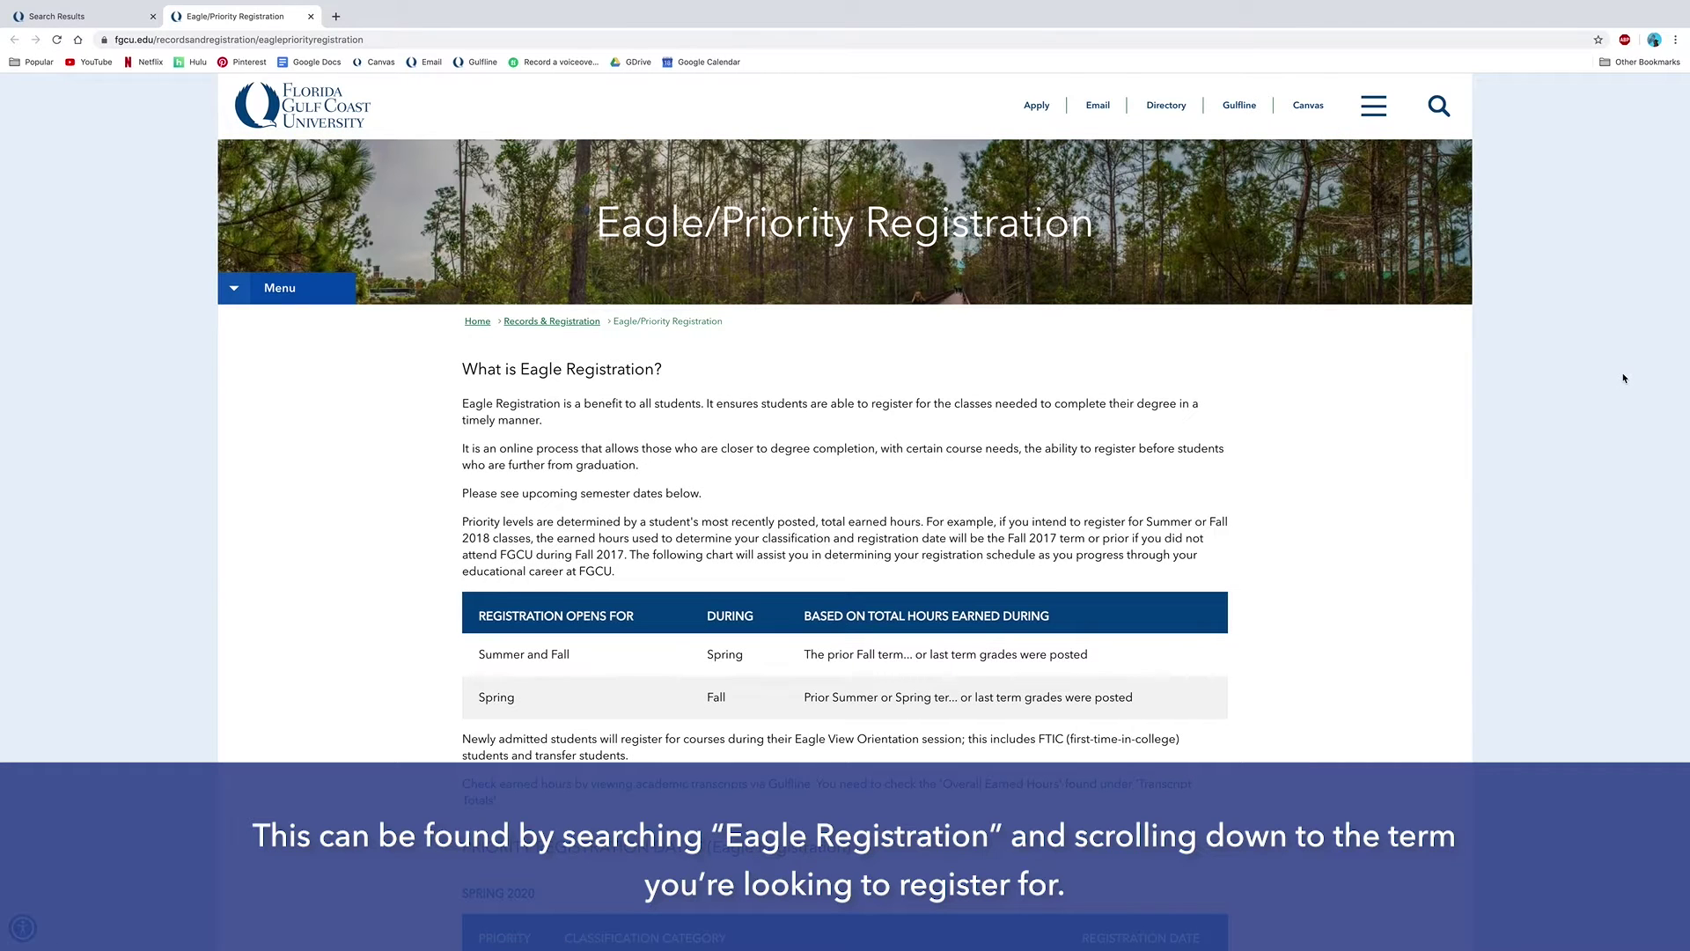
Scroll down to the Fall 2020 priority registration dates table.
{"action": "scroll", "coordinate": [1624, 379], "scroll_direction": "down", "scroll_amount": 7}
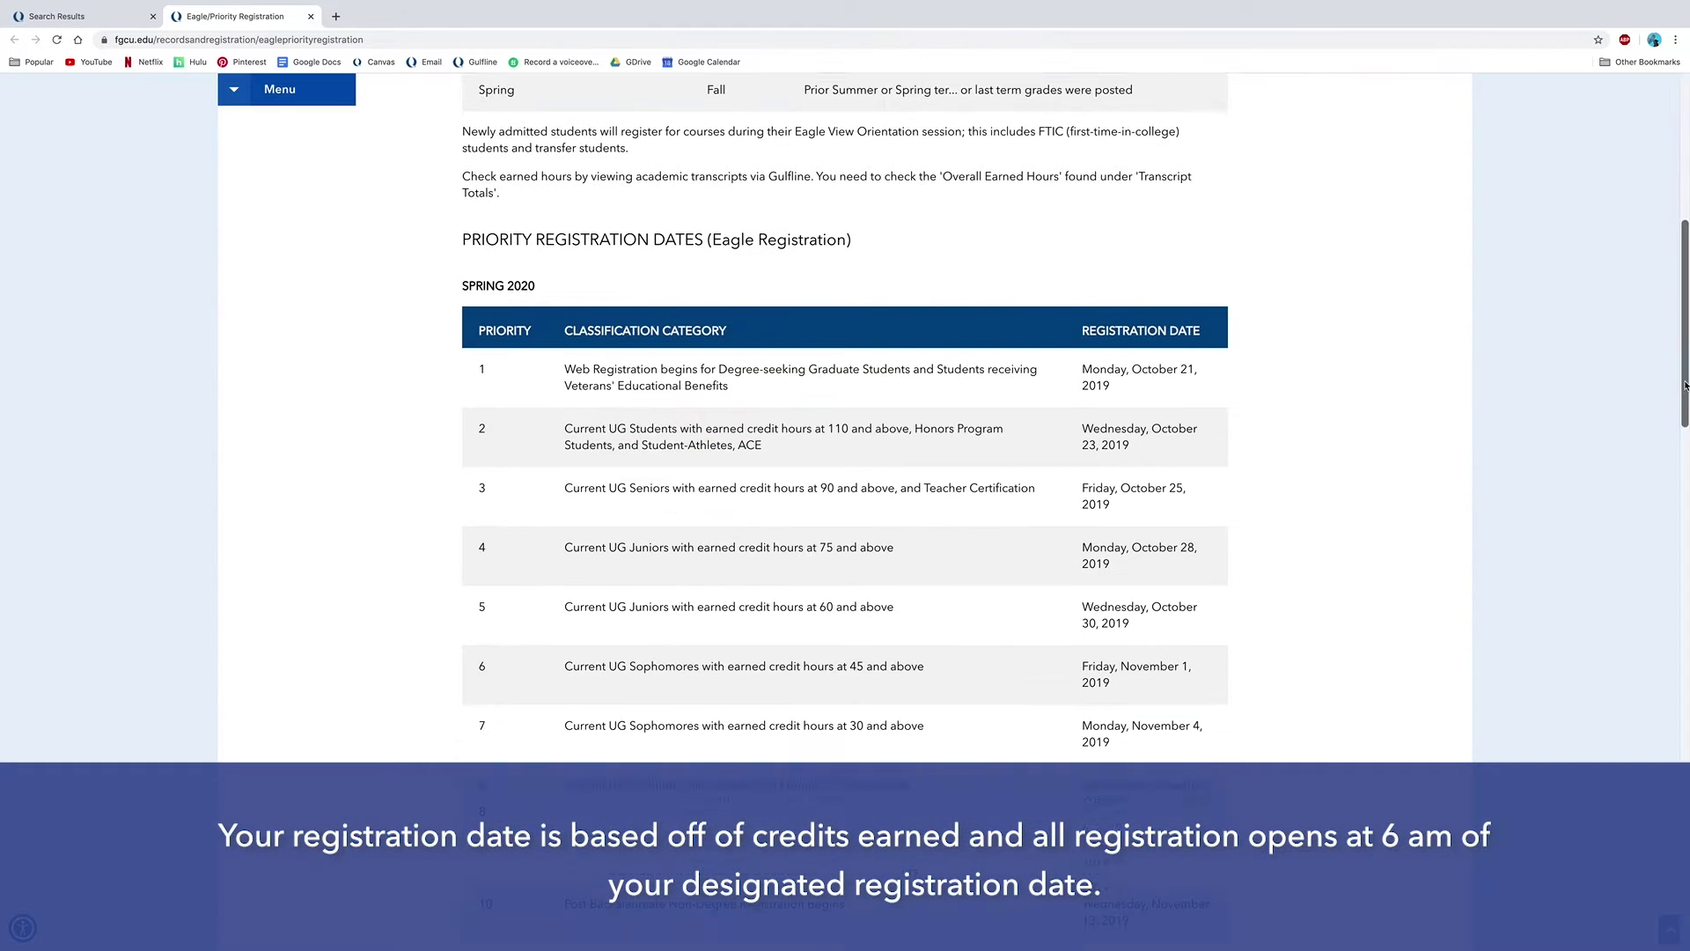
{"action": "scroll", "coordinate": [1685, 384], "scroll_direction": "down", "scroll_amount": 20}
{"action": "scroll", "coordinate": [1652, 383], "scroll_direction": "down", "scroll_amount": 1}
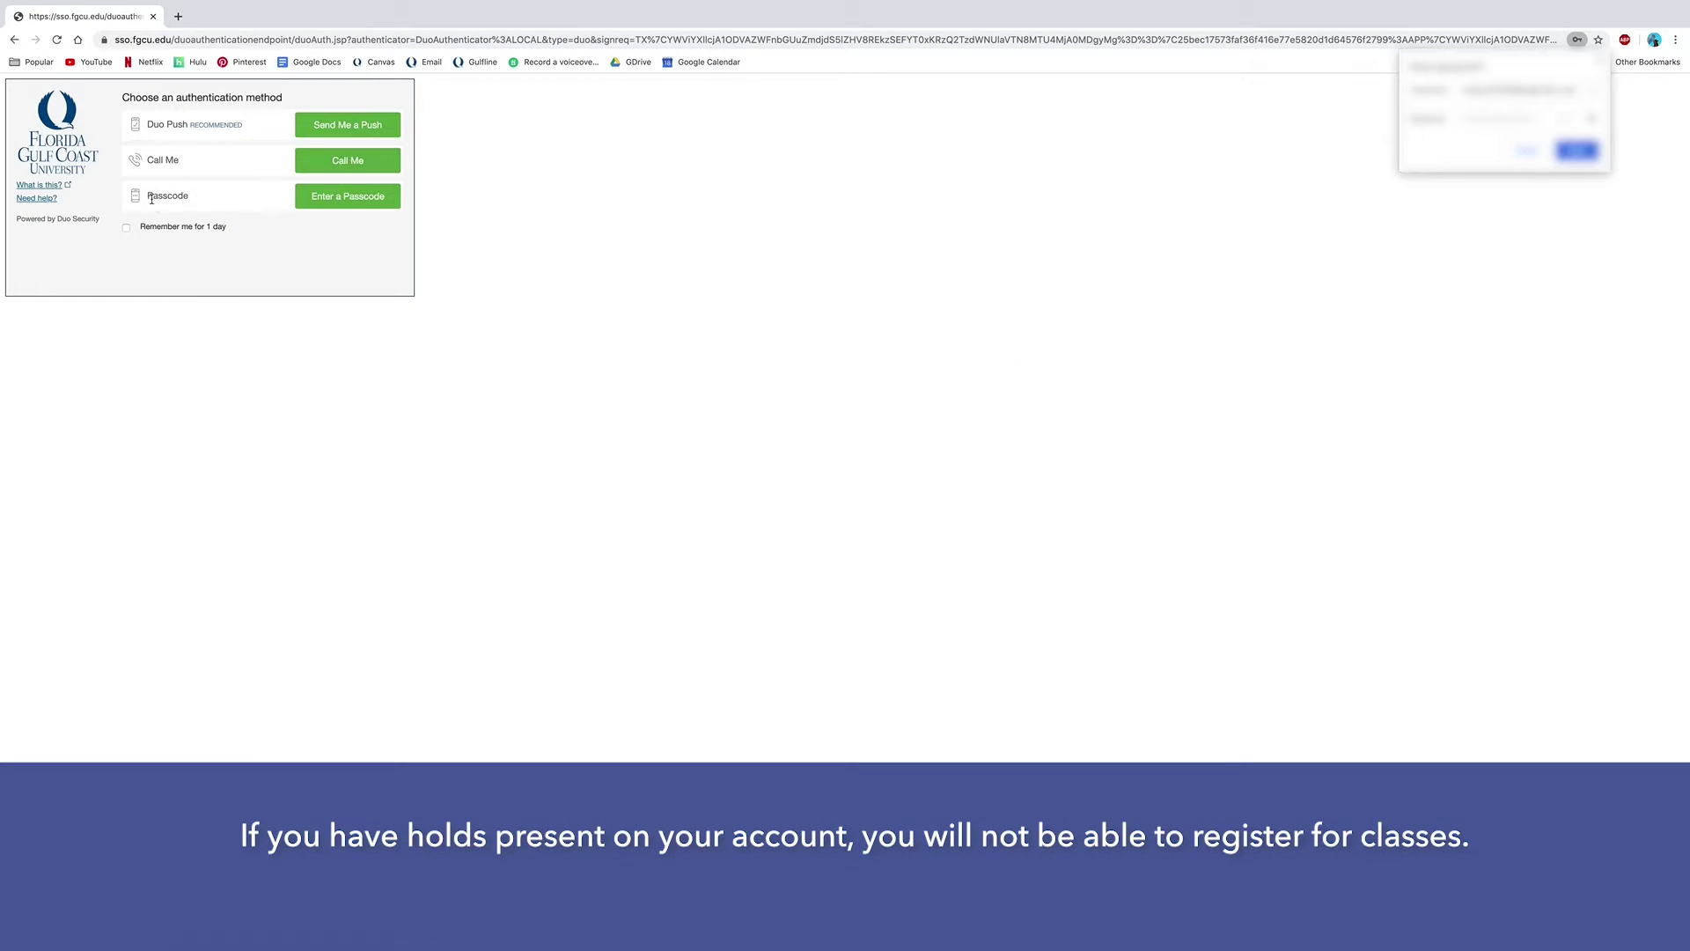
Approve the Duo sign-in by phone call, then view holds under Student Records.
{"action": "left_click", "coordinate": [336, 175]}
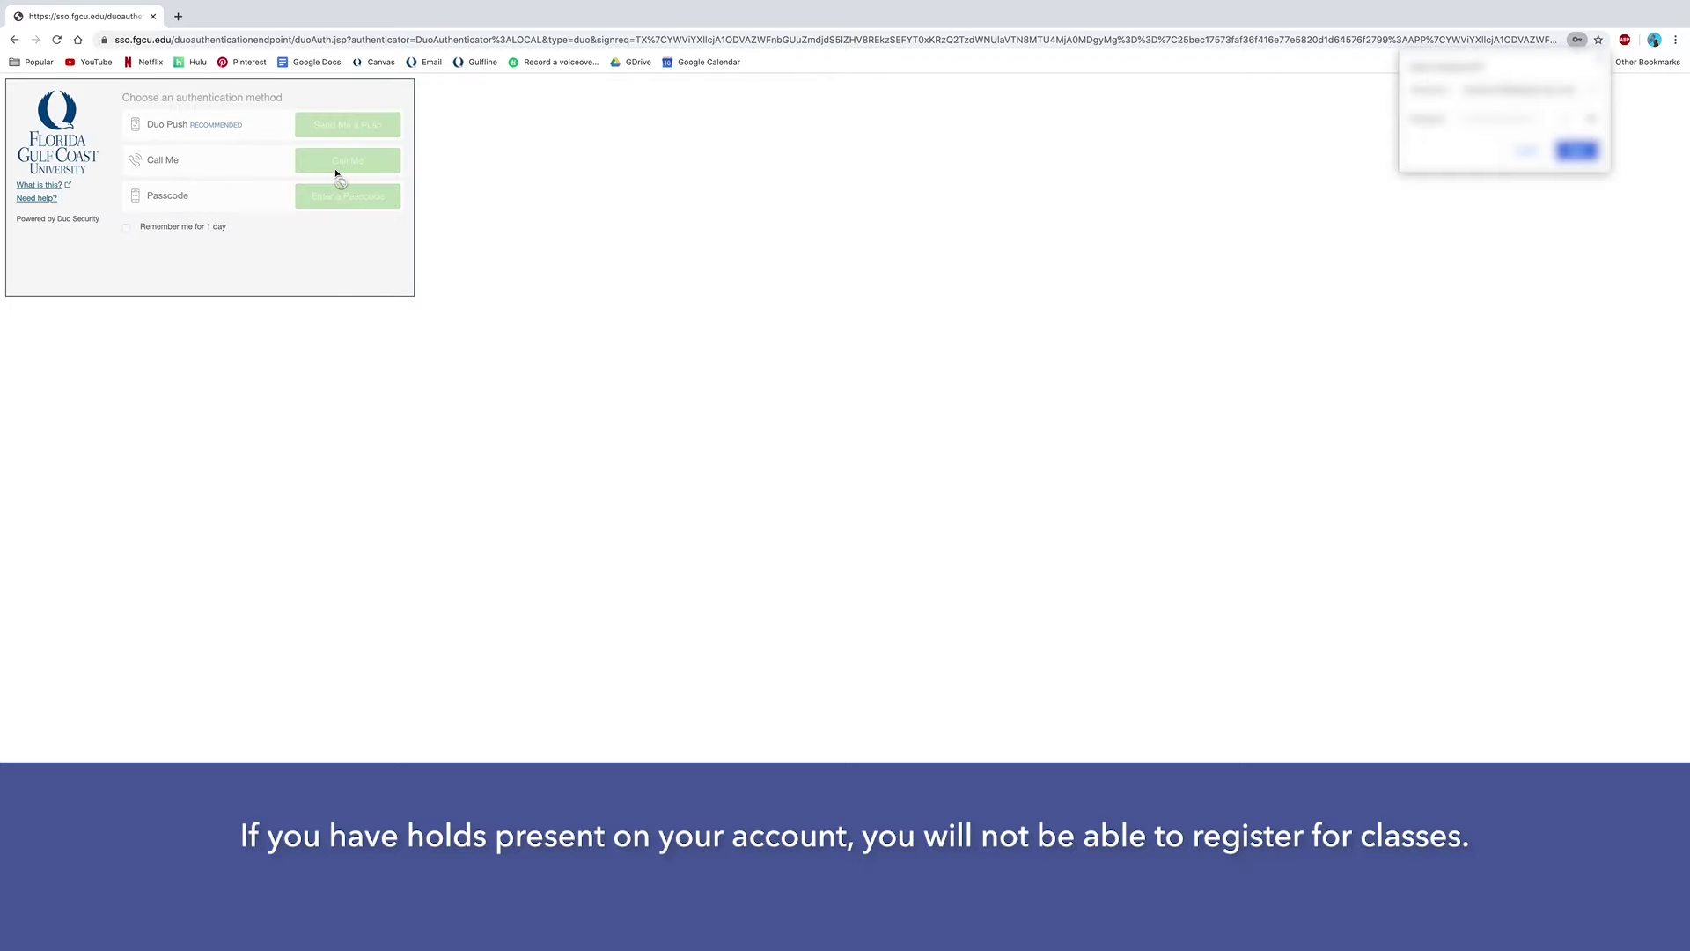
{"action": "left_click", "coordinate": [1536, 155]}
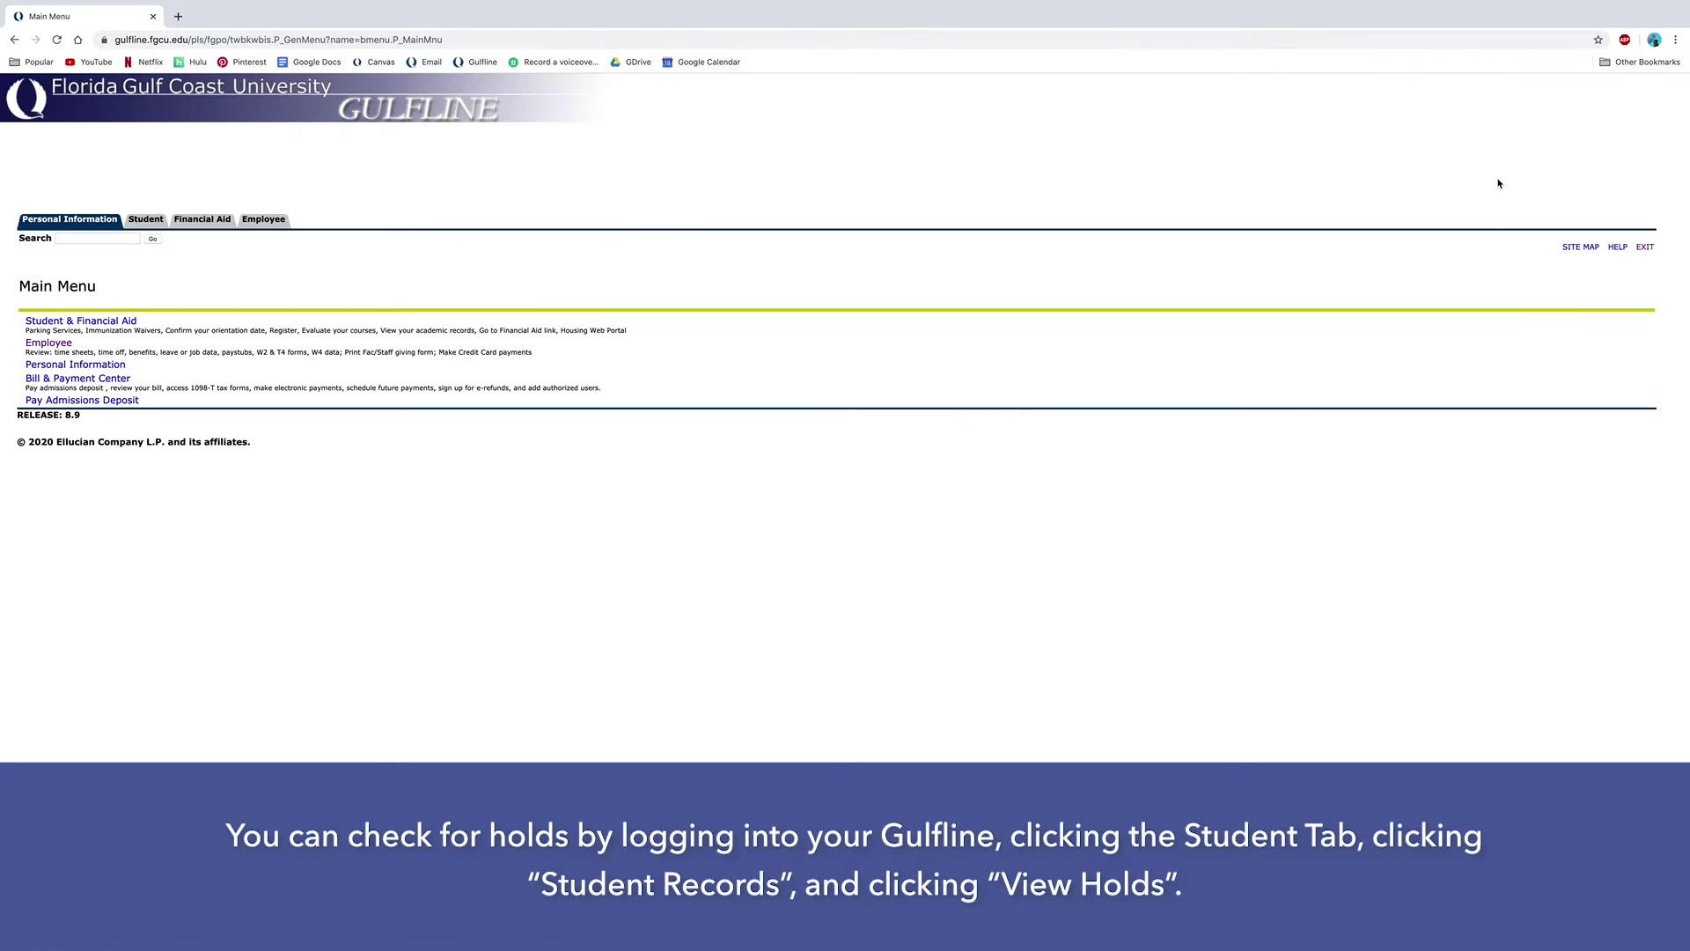
{"action": "left_click", "coordinate": [145, 220]}
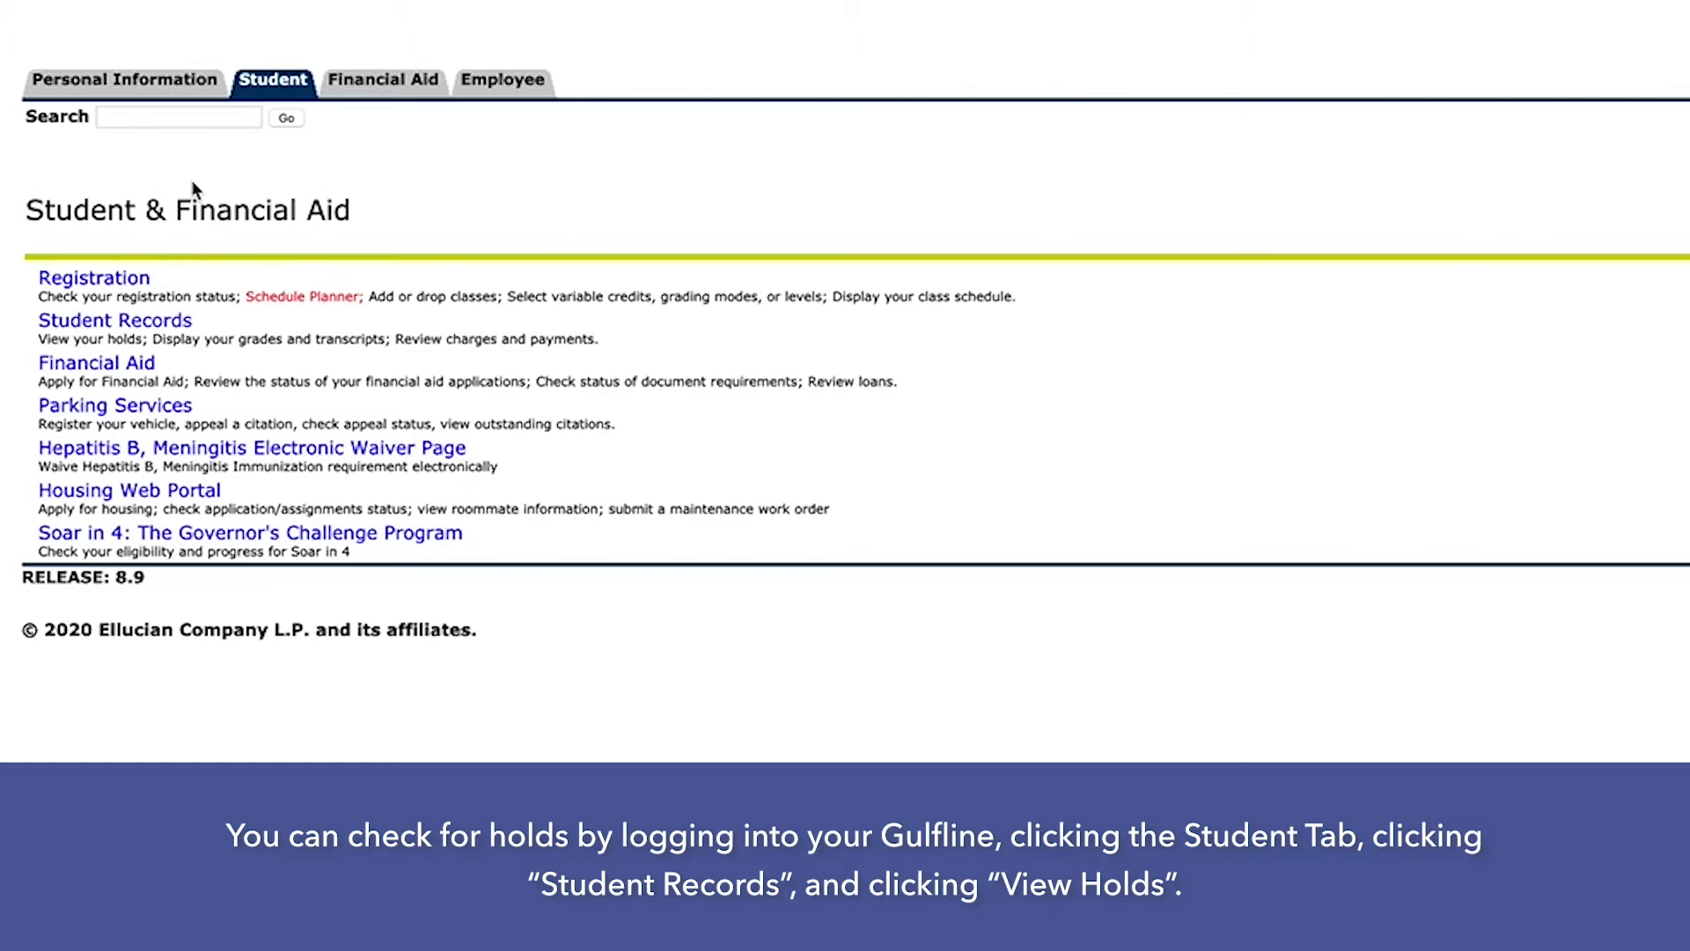
{"action": "left_click", "coordinate": [131, 326]}
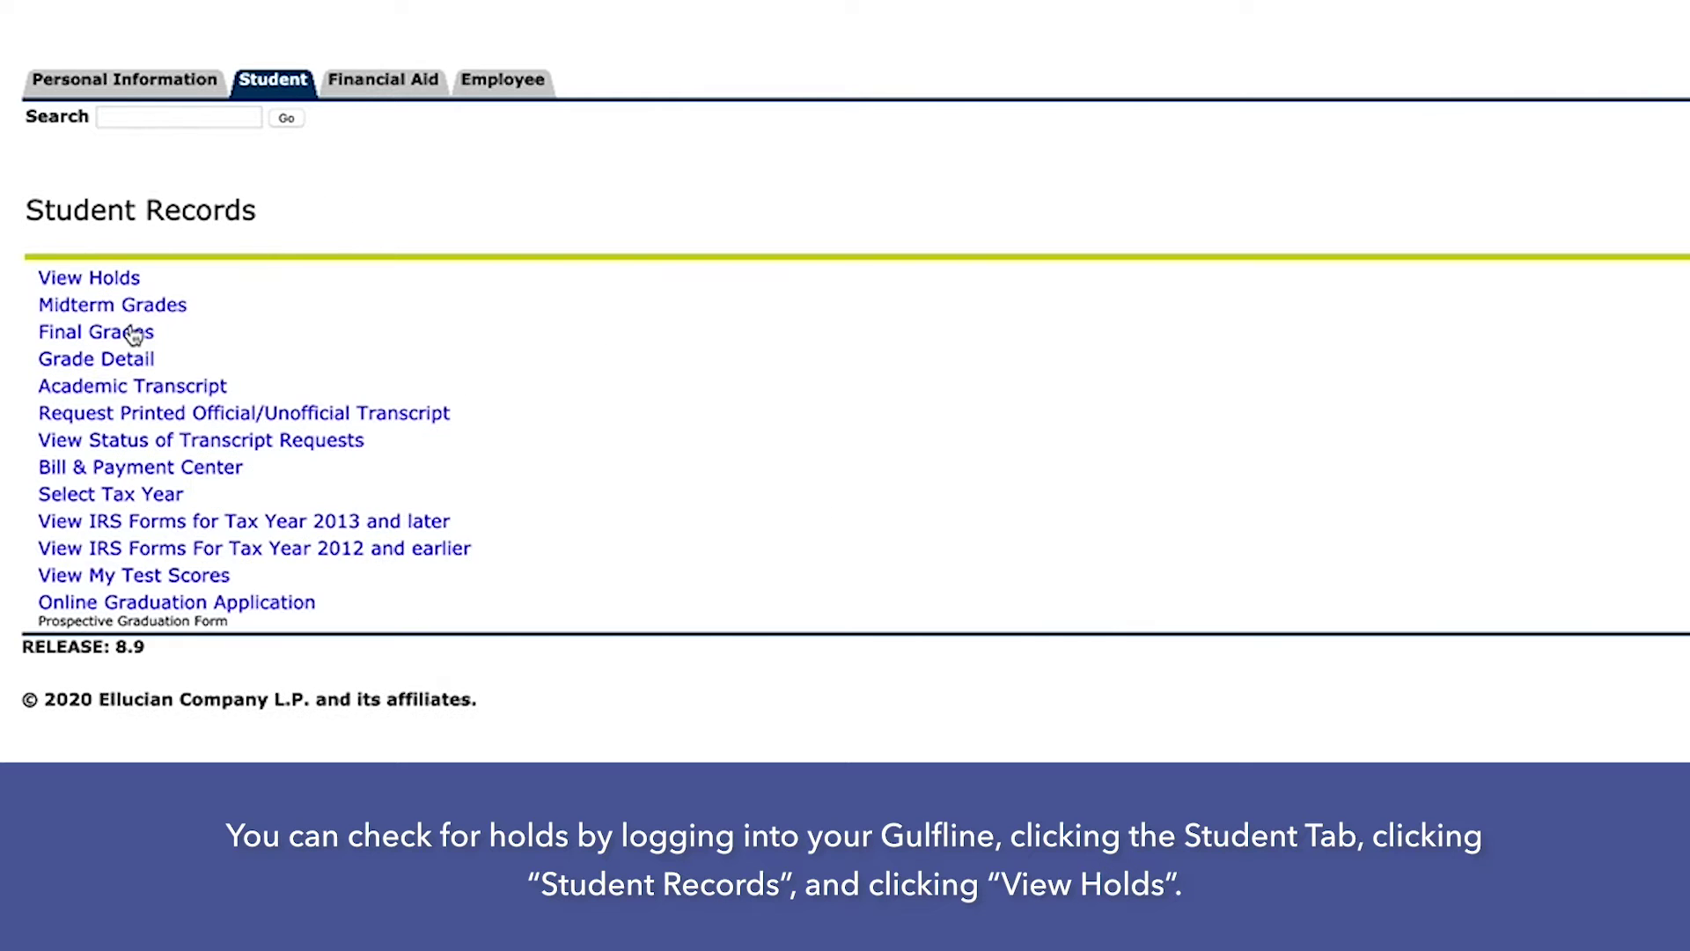
{"action": "left_click", "coordinate": [126, 283]}
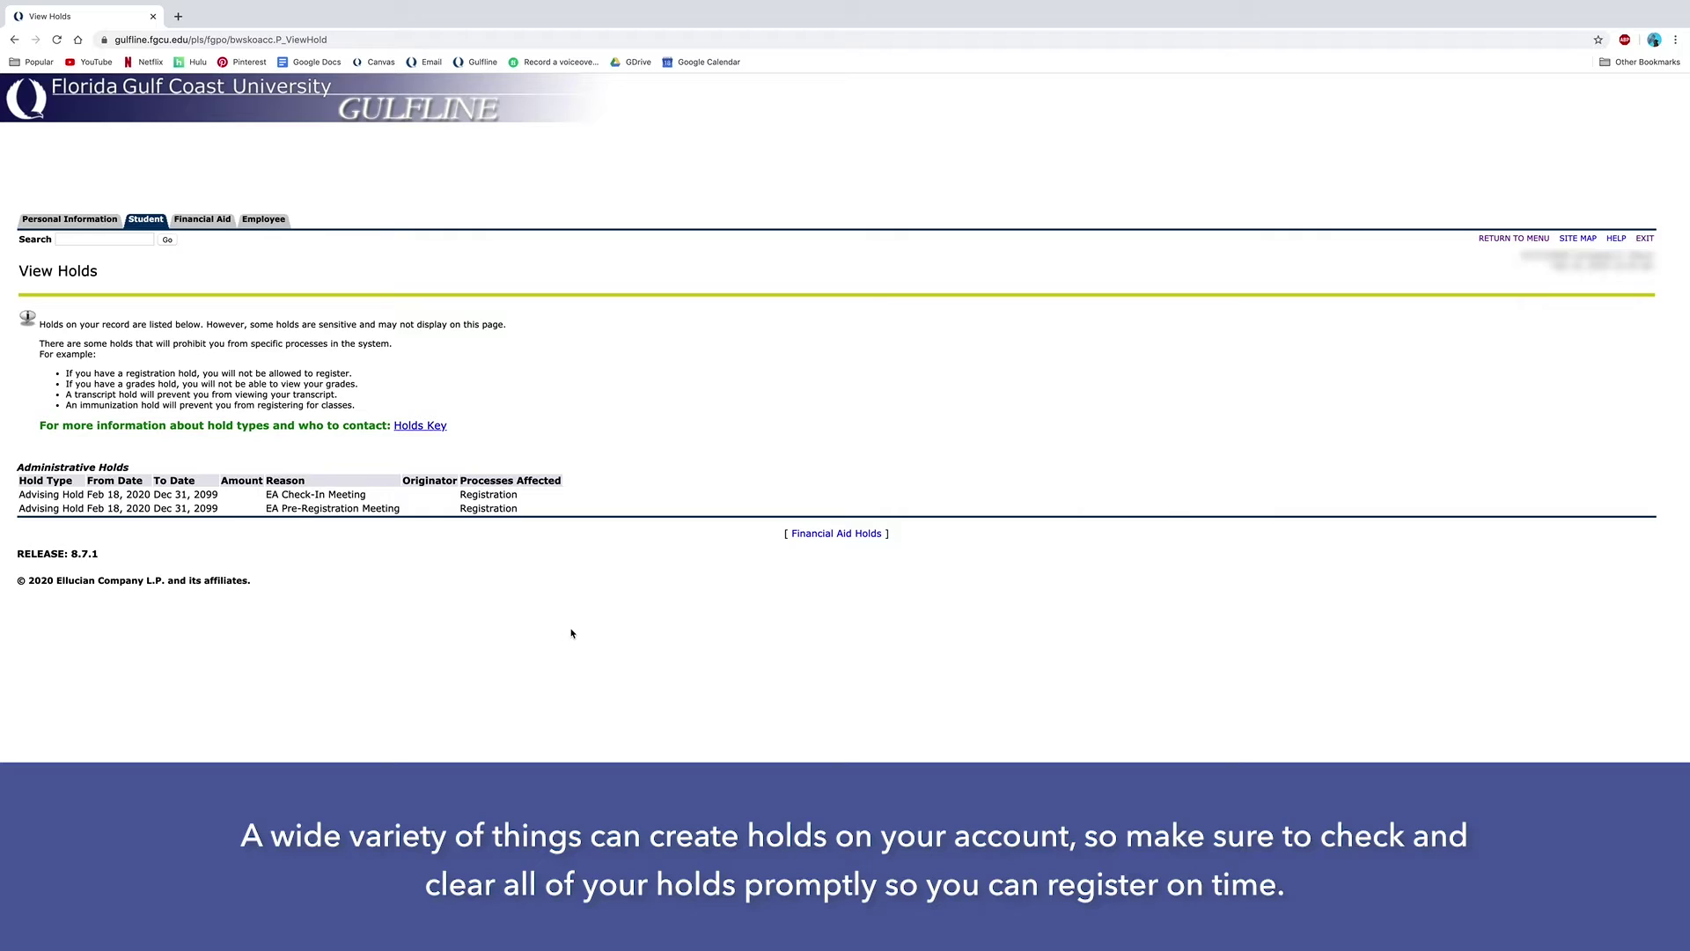
Open the Holds Key from View Holds and read through the hold explanations.
{"action": "left_click", "coordinate": [420, 425]}
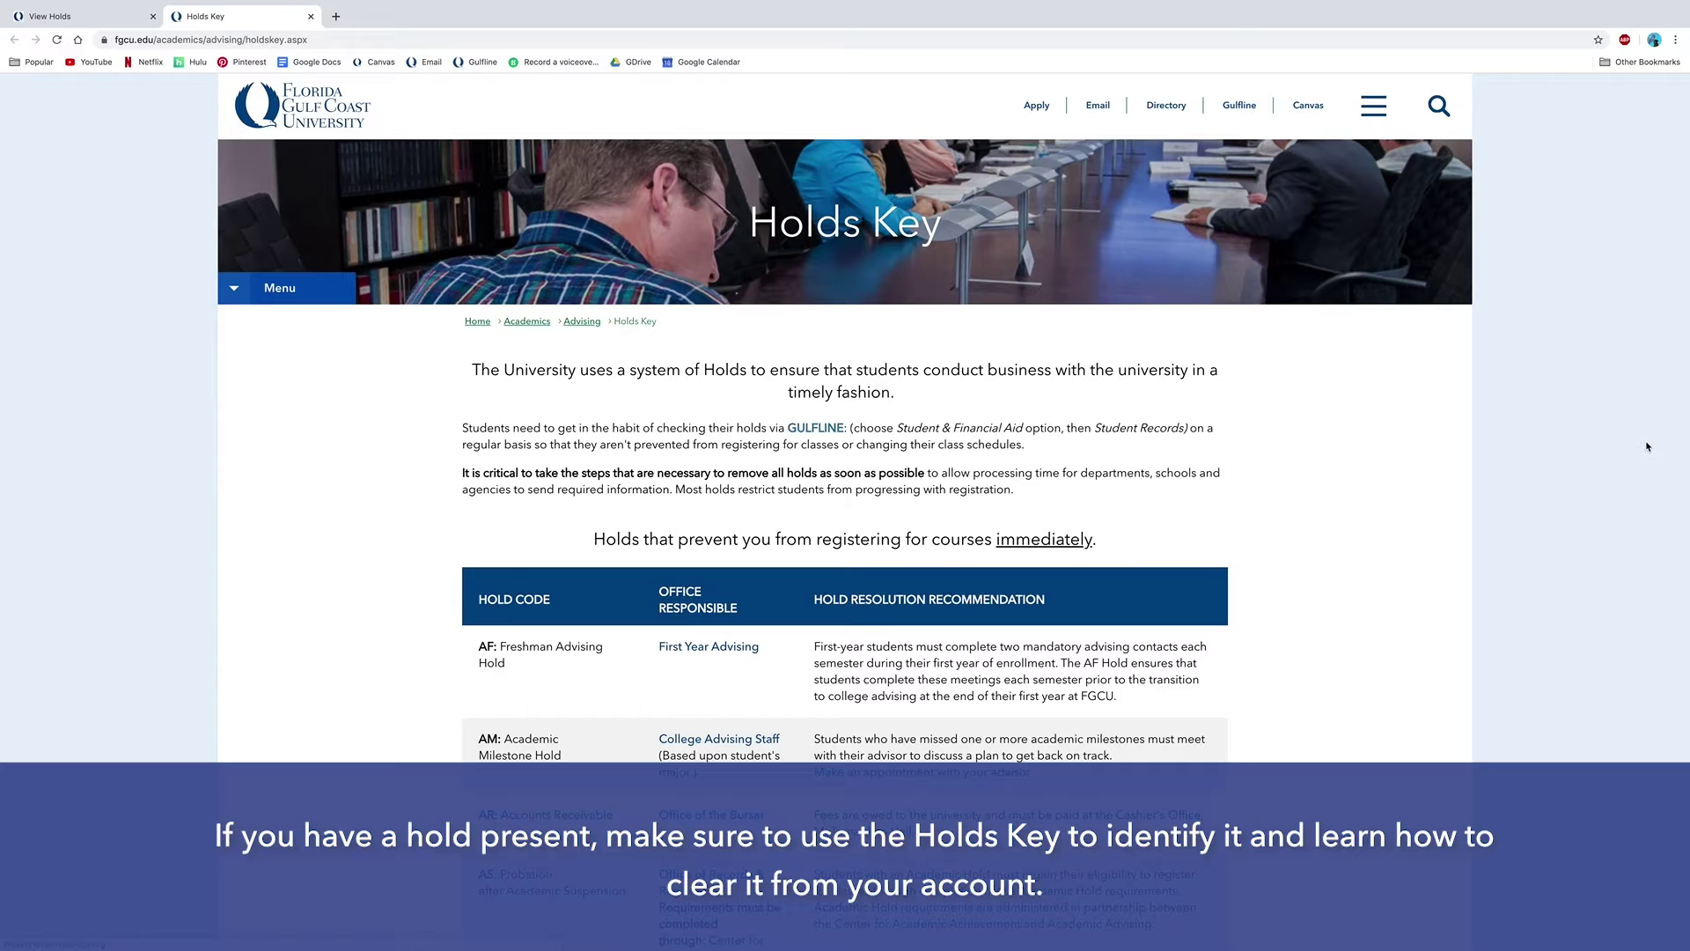
{"action": "scroll", "coordinate": [1647, 446], "scroll_direction": "down", "scroll_amount": 1}
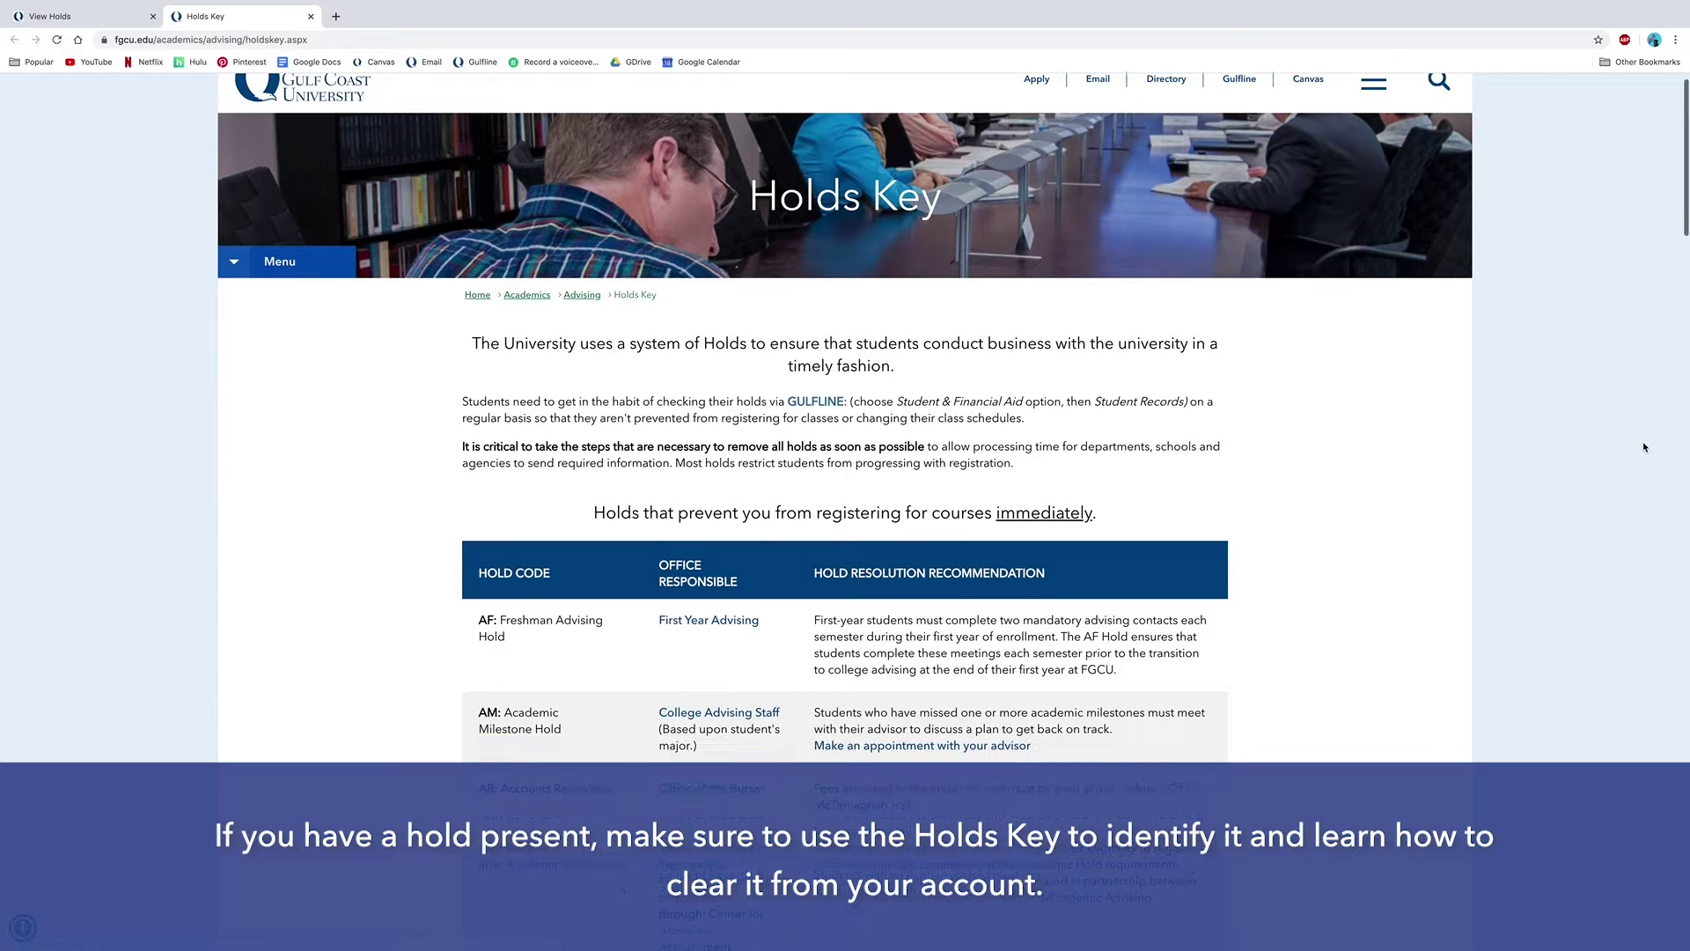
{"action": "scroll", "coordinate": [1644, 447], "scroll_direction": "down", "scroll_amount": 4}
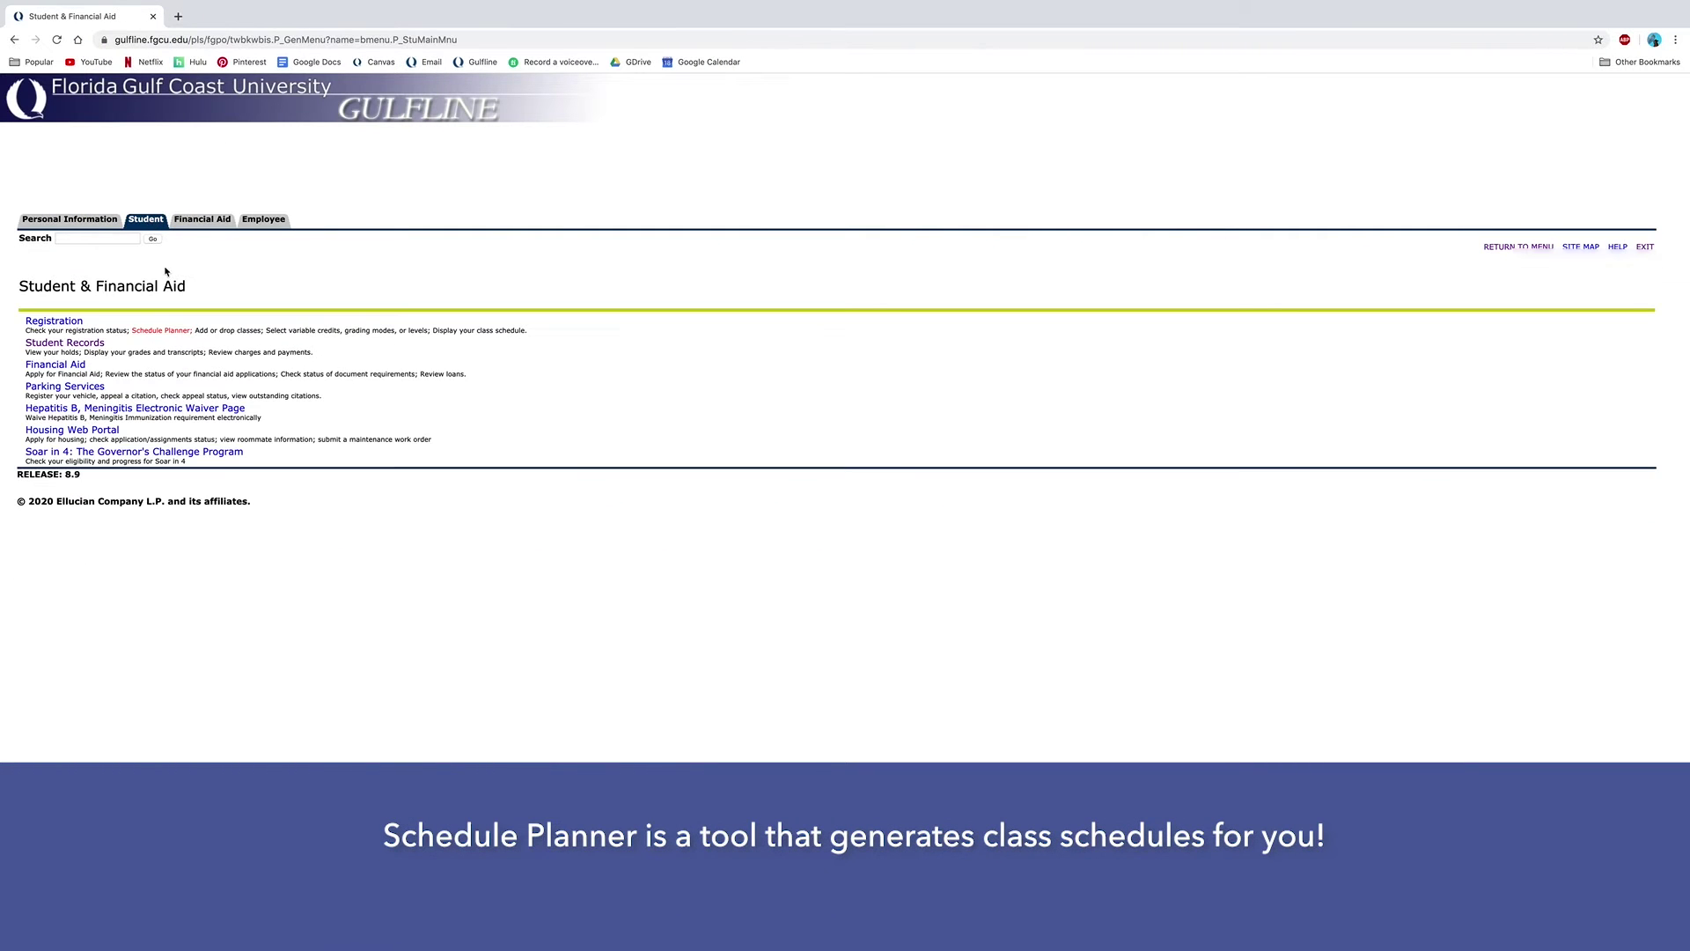
Launch Schedule Planner from Registration, save Fall 2020 as the term, and go to Add Course.
{"action": "left_click", "coordinate": [120, 307]}
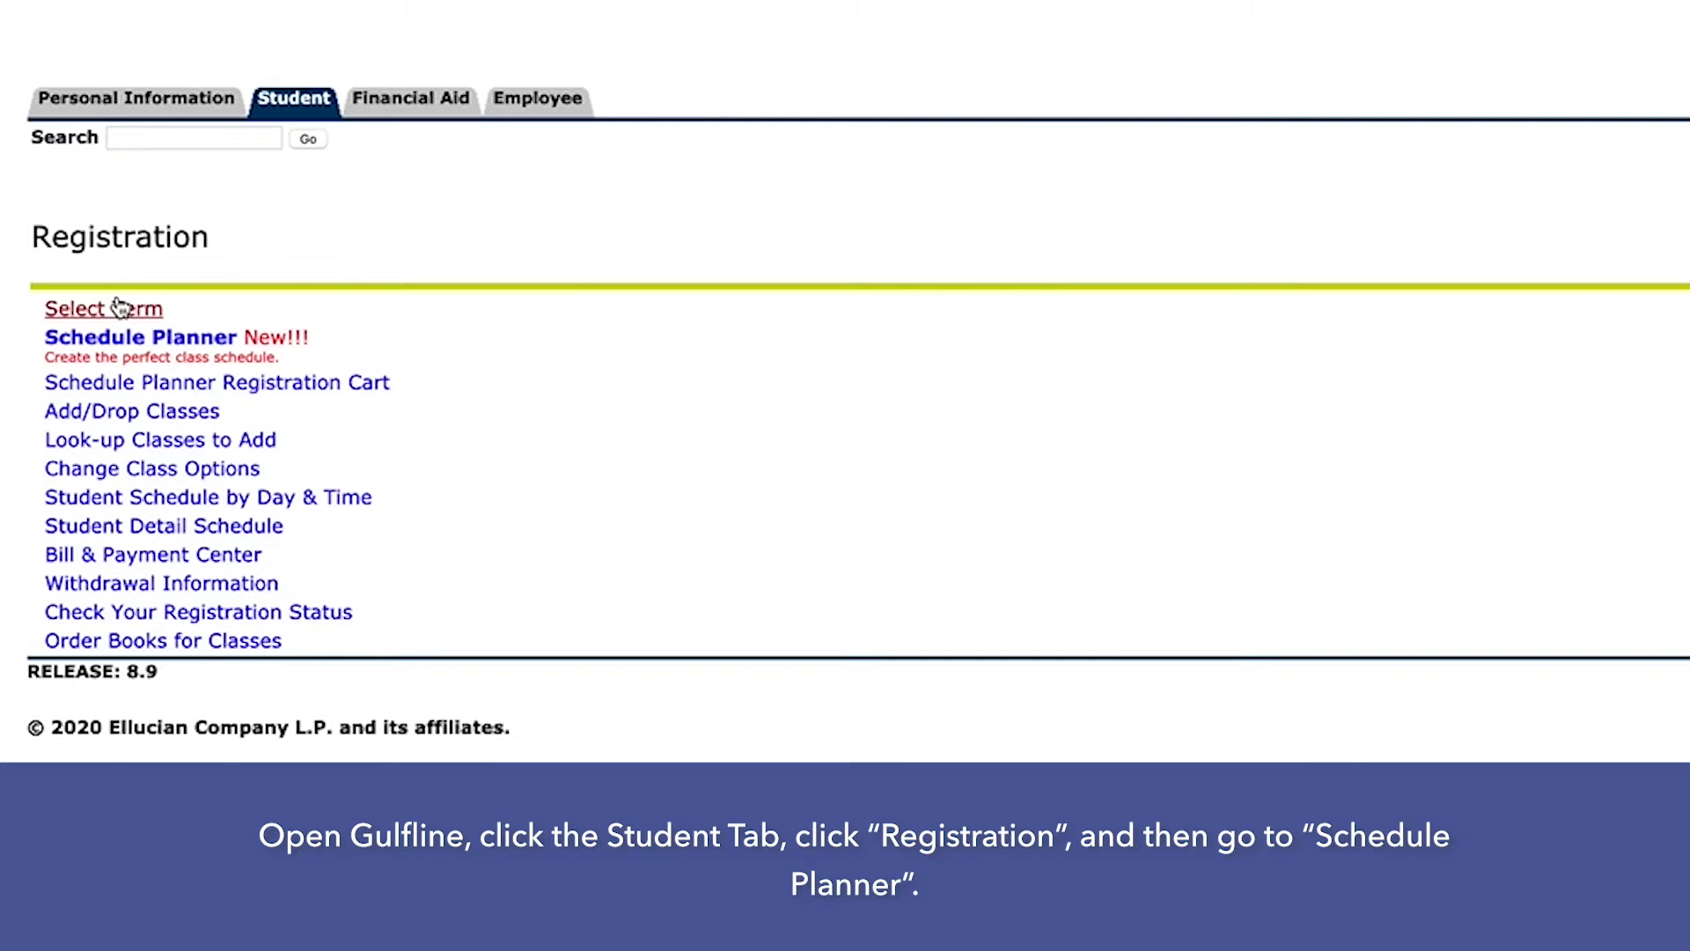
{"action": "left_click", "coordinate": [220, 343]}
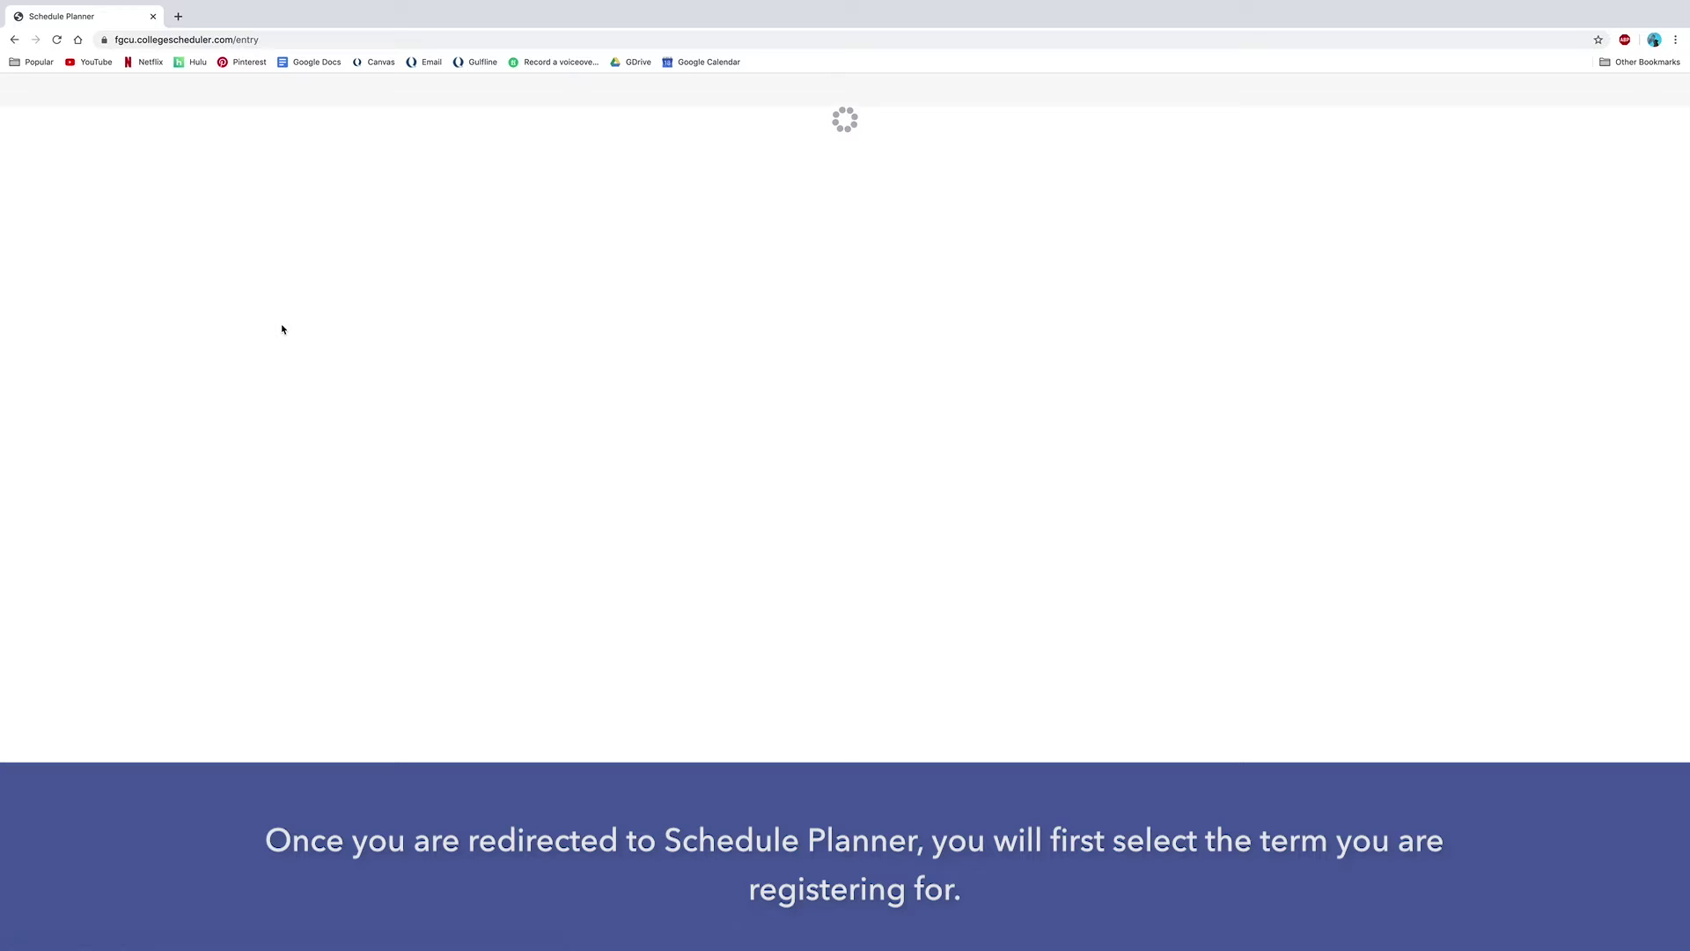
{"action": "left_click", "coordinate": [571, 552]}
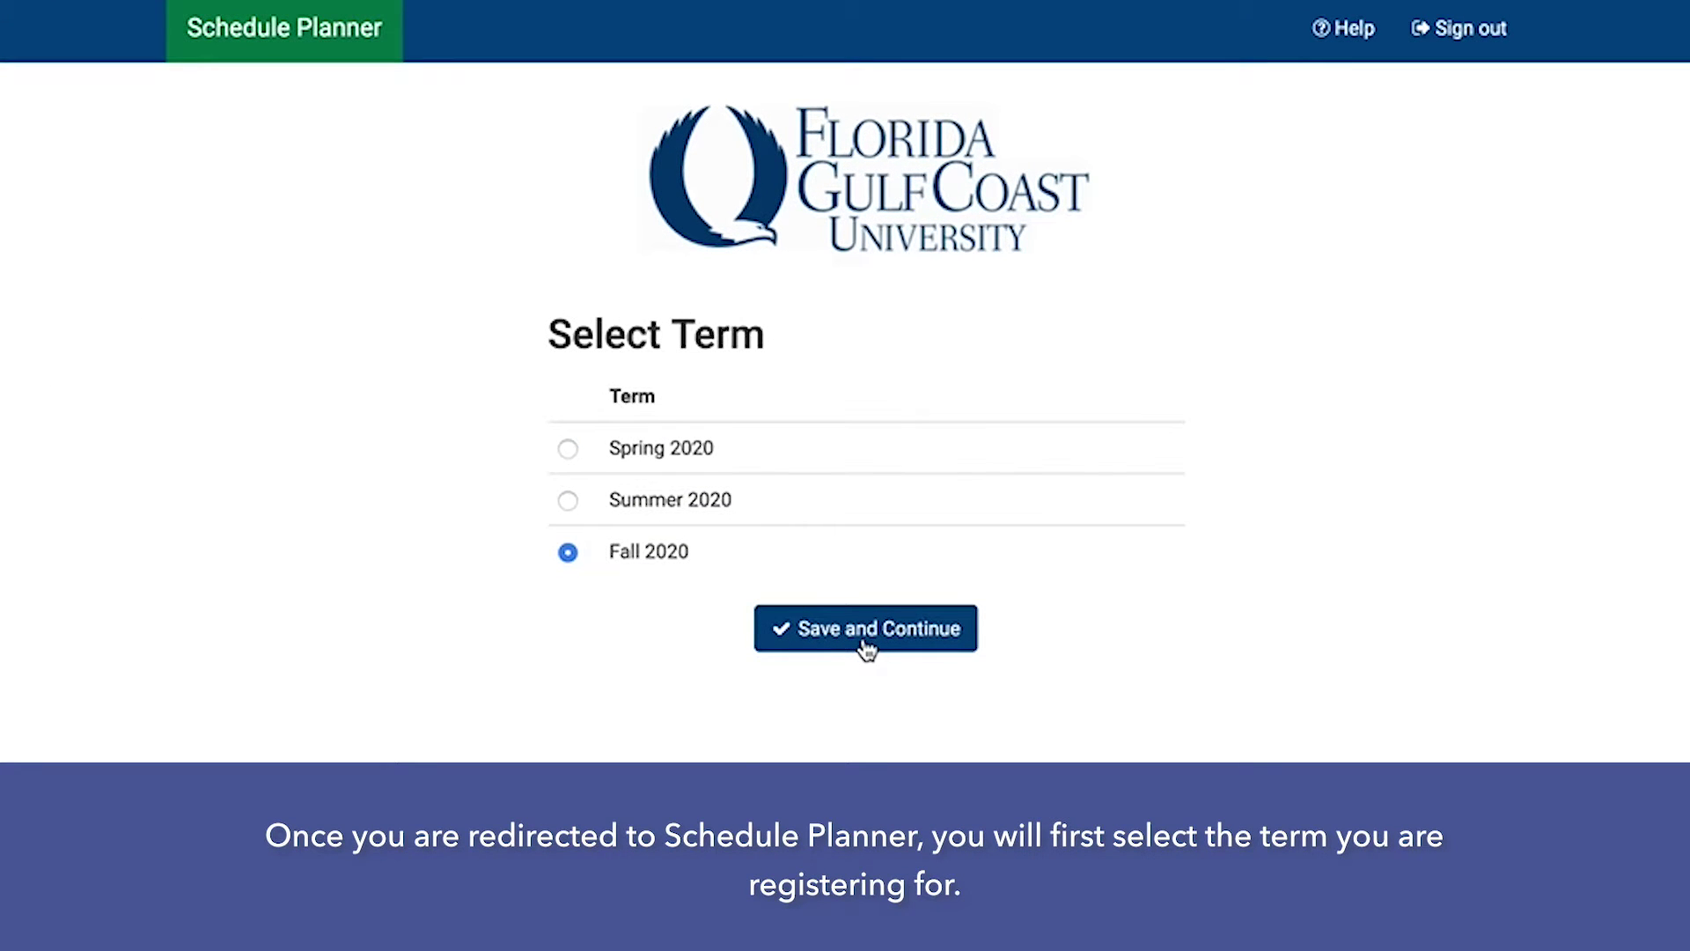
{"action": "left_click", "coordinate": [867, 650]}
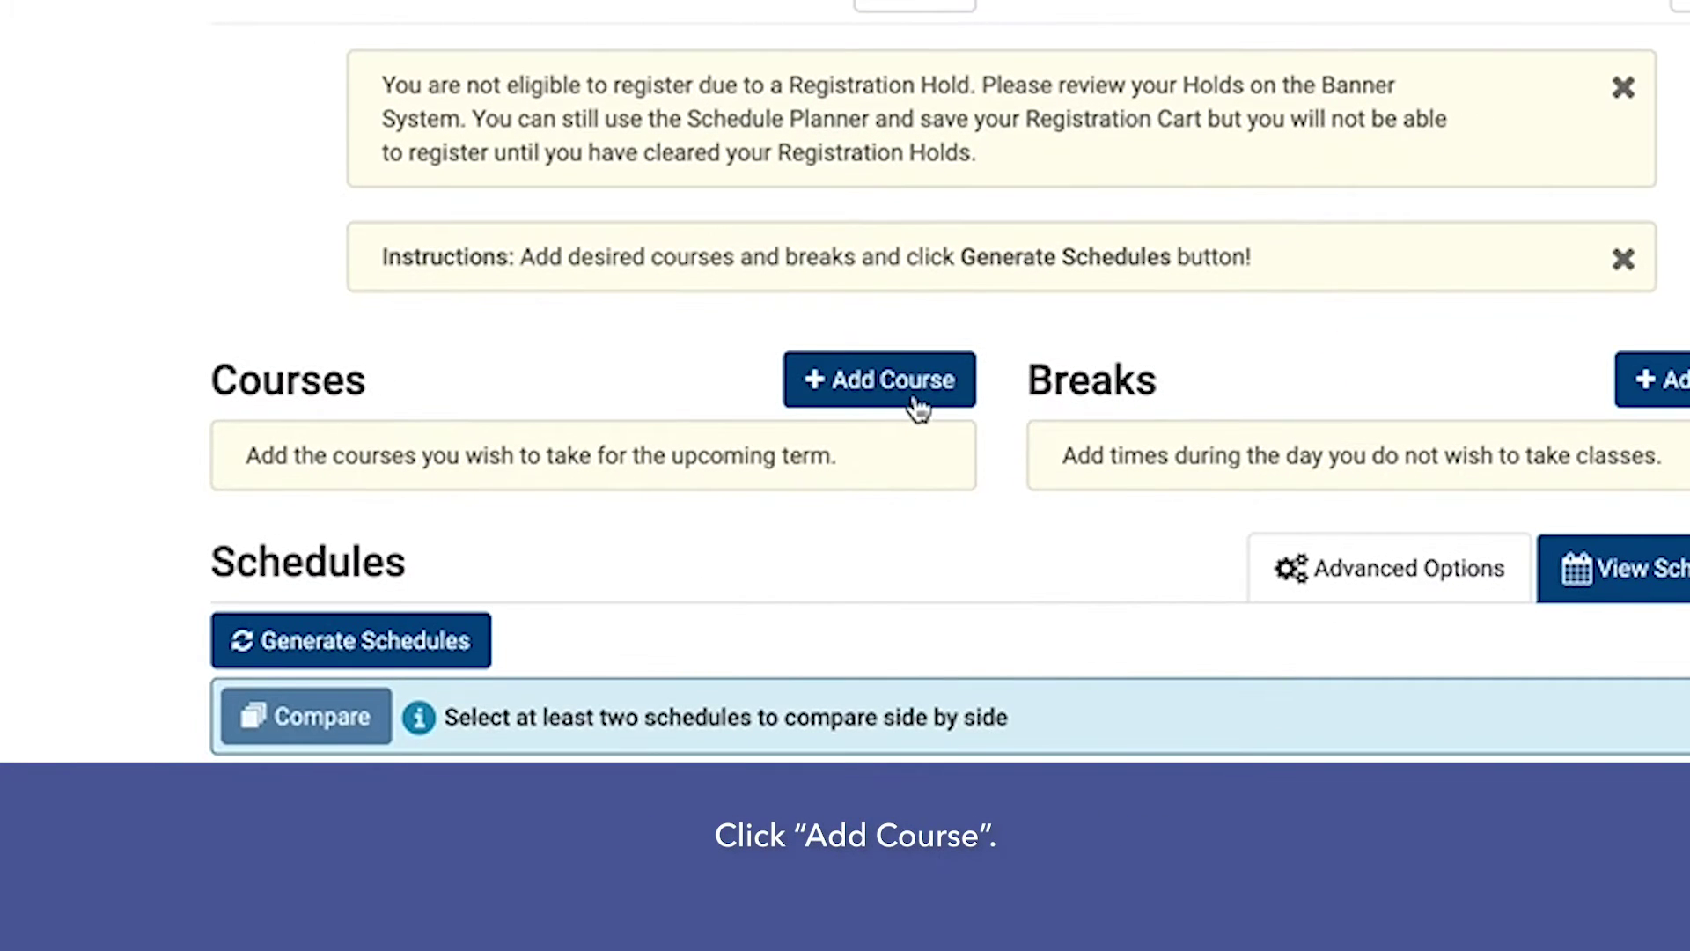
{"action": "left_click", "coordinate": [898, 406]}
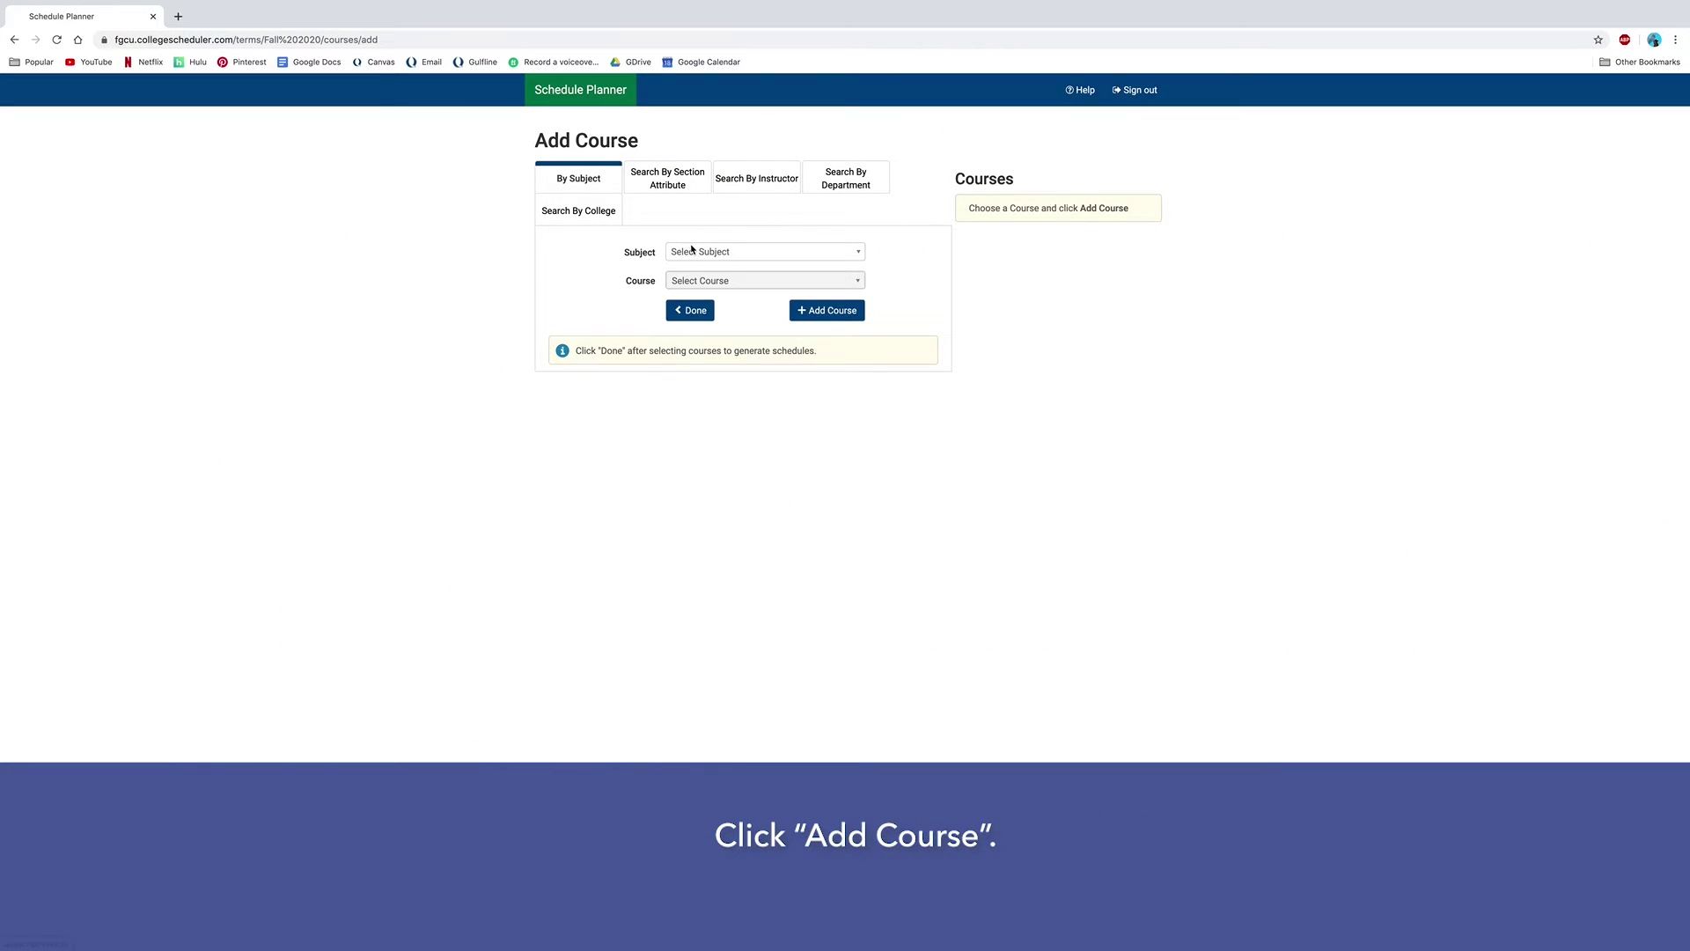
Add ENC 1102 Composition II and STA 2023 to the course list.
{"action": "left_click", "coordinate": [691, 250]}
{"action": "type", "text": "enc"}
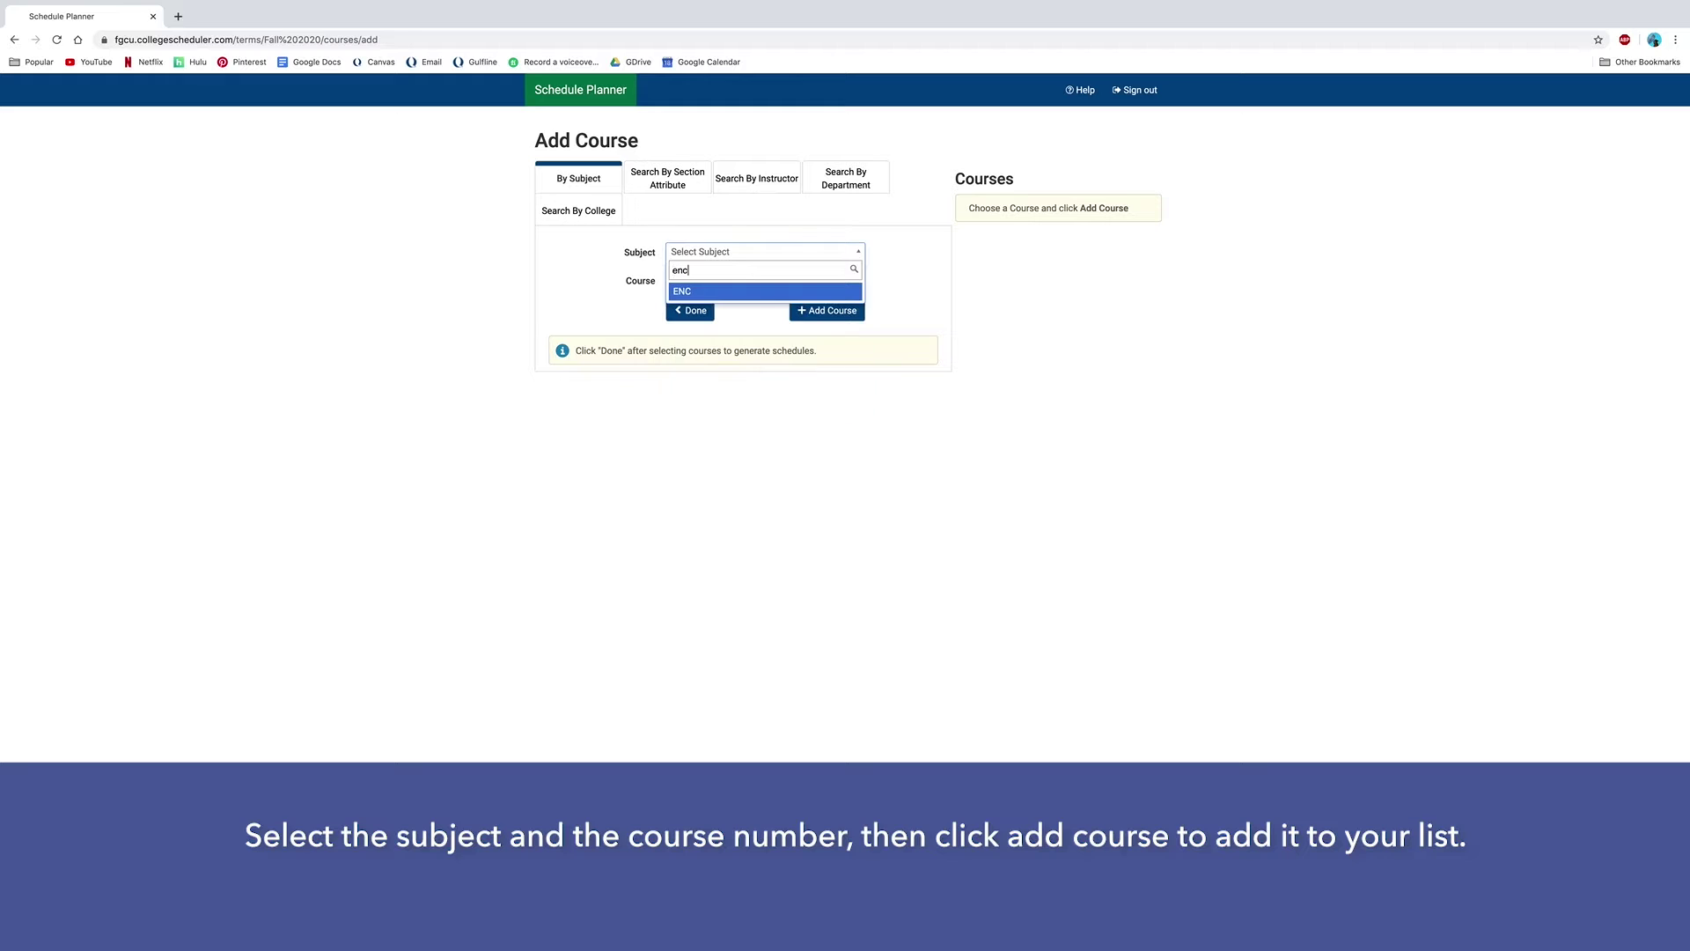
{"action": "key", "text": "Return"}
{"action": "left_click", "coordinate": [717, 288]}
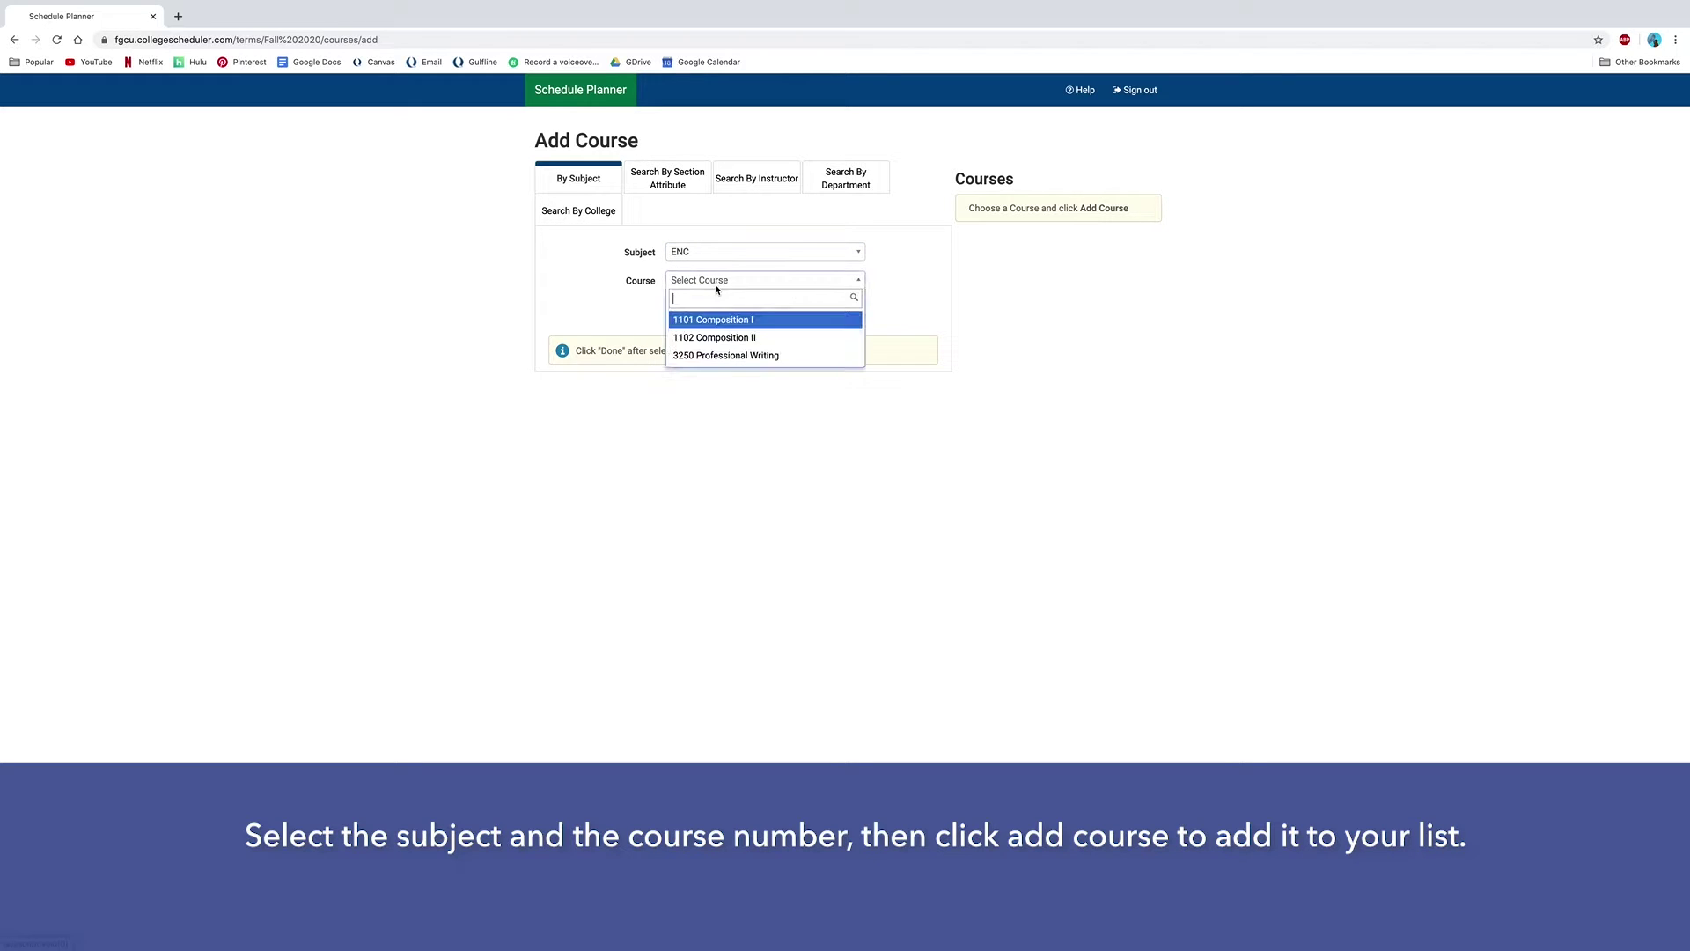
{"action": "left_click", "coordinate": [715, 337]}
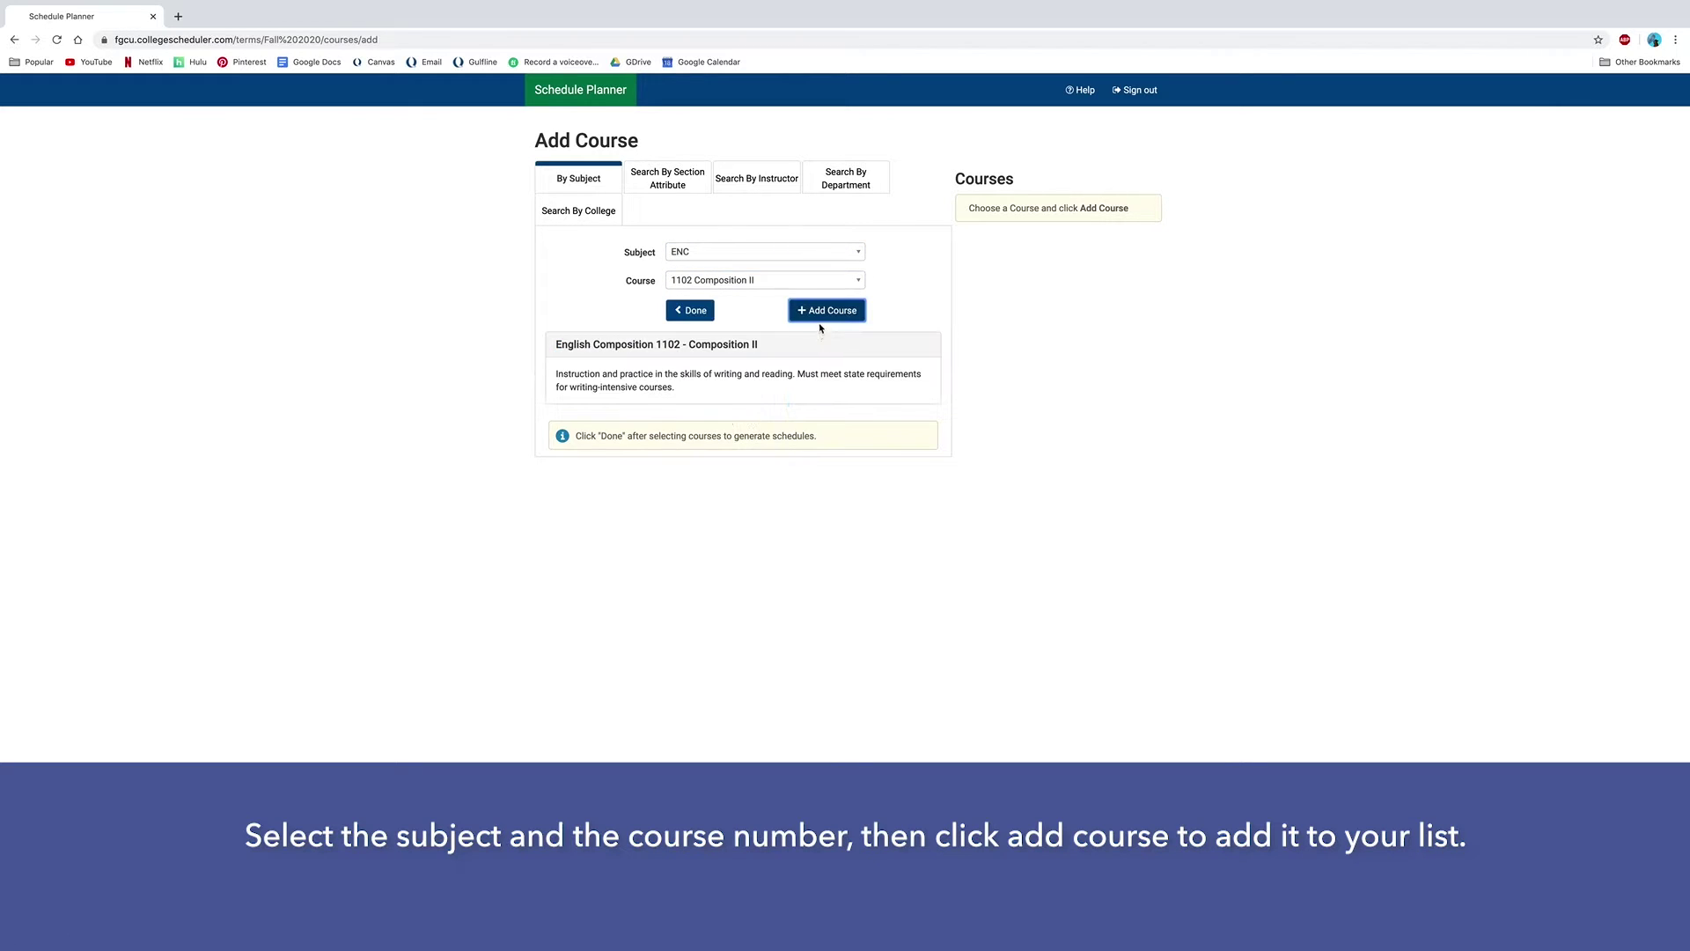
{"action": "left_click", "coordinate": [819, 314]}
{"action": "left_click", "coordinate": [765, 252]}
{"action": "left_click", "coordinate": [718, 403]}
{"action": "left_click", "coordinate": [827, 309]}
Add HUM 1020 and POS 2041 to the course list.
{"action": "left_click", "coordinate": [765, 252]}
{"action": "type", "text": "hun"}
{"action": "key", "text": "BackSpace"}
{"action": "type", "text": "m"}
{"action": "key", "text": "Return"}
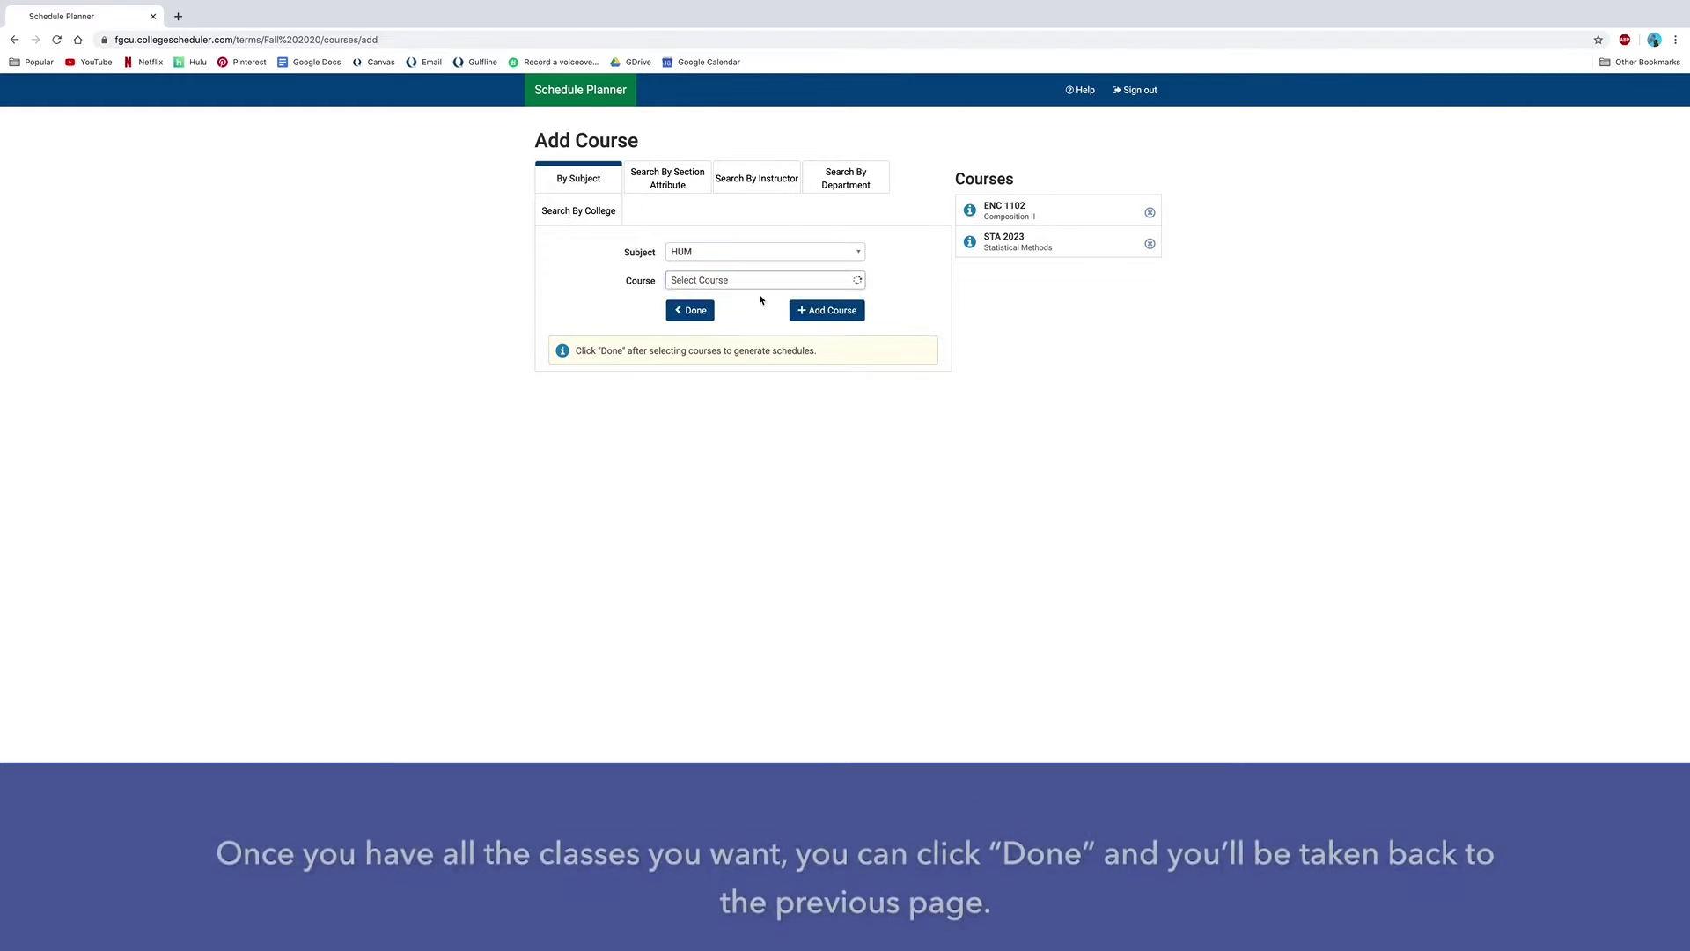
{"action": "left_click", "coordinate": [826, 310]}
{"action": "left_click", "coordinate": [765, 252]}
{"action": "left_click", "coordinate": [827, 310]}
{"action": "left_click", "coordinate": [765, 252]}
Add BSC 1010C Genl Biology w/Lab I, then finish and return to the overview.
{"action": "left_click", "coordinate": [765, 280]}
{"action": "left_click", "coordinate": [730, 355]}
{"action": "left_click", "coordinate": [826, 310]}
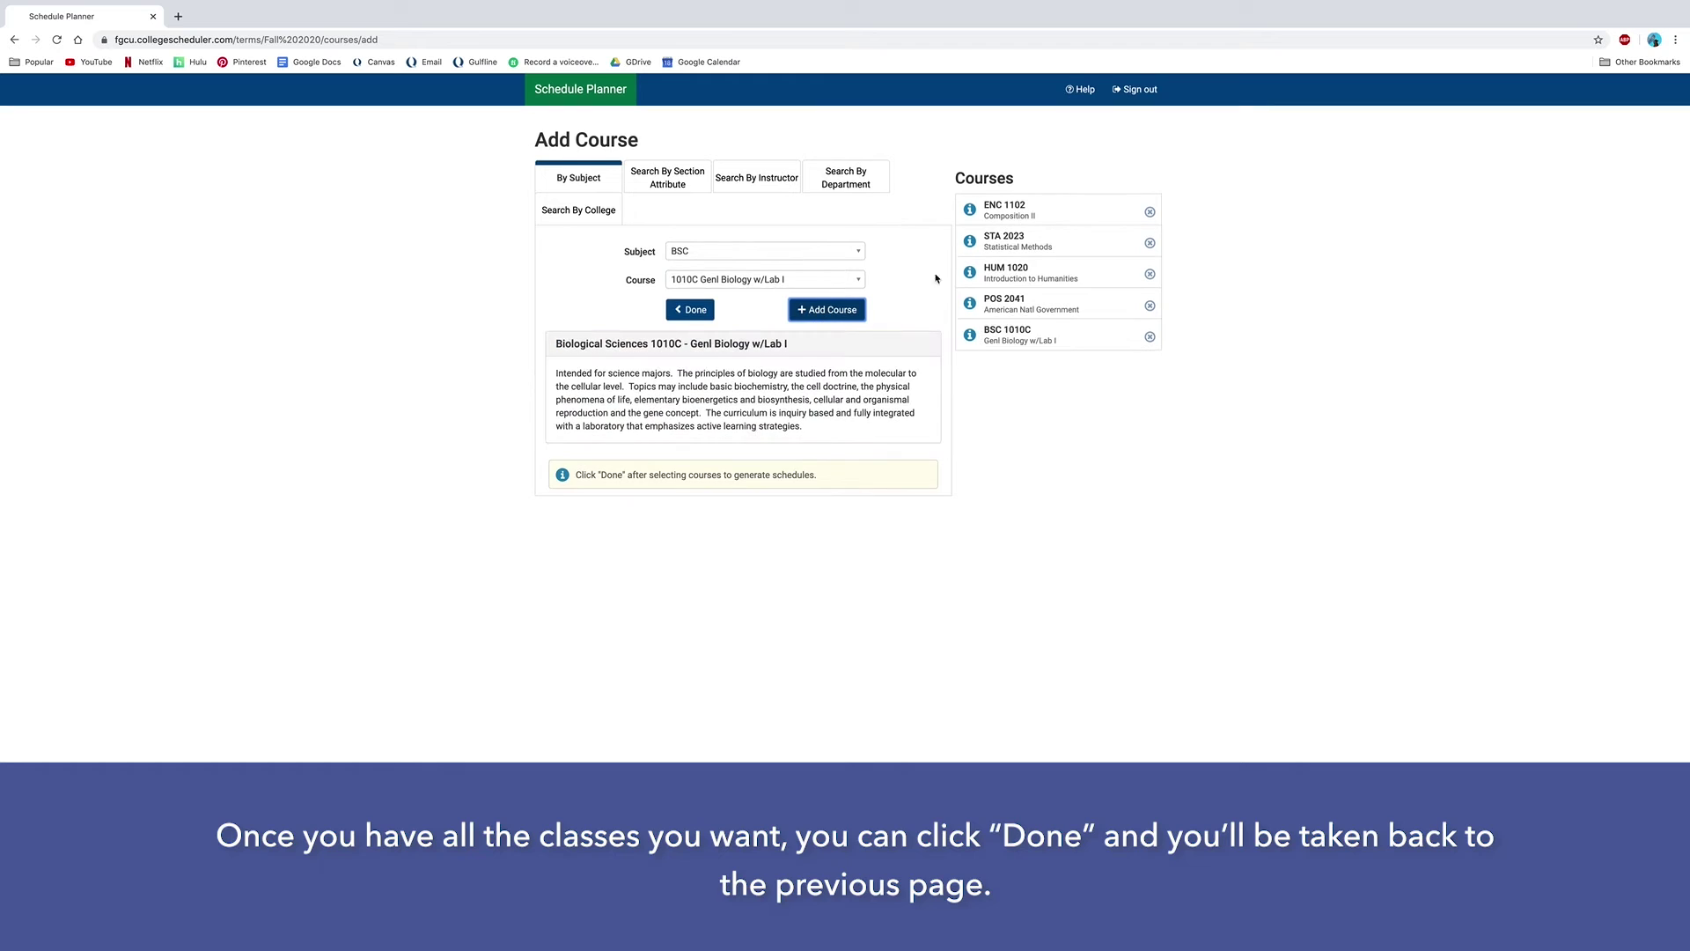
{"action": "left_click", "coordinate": [691, 317]}
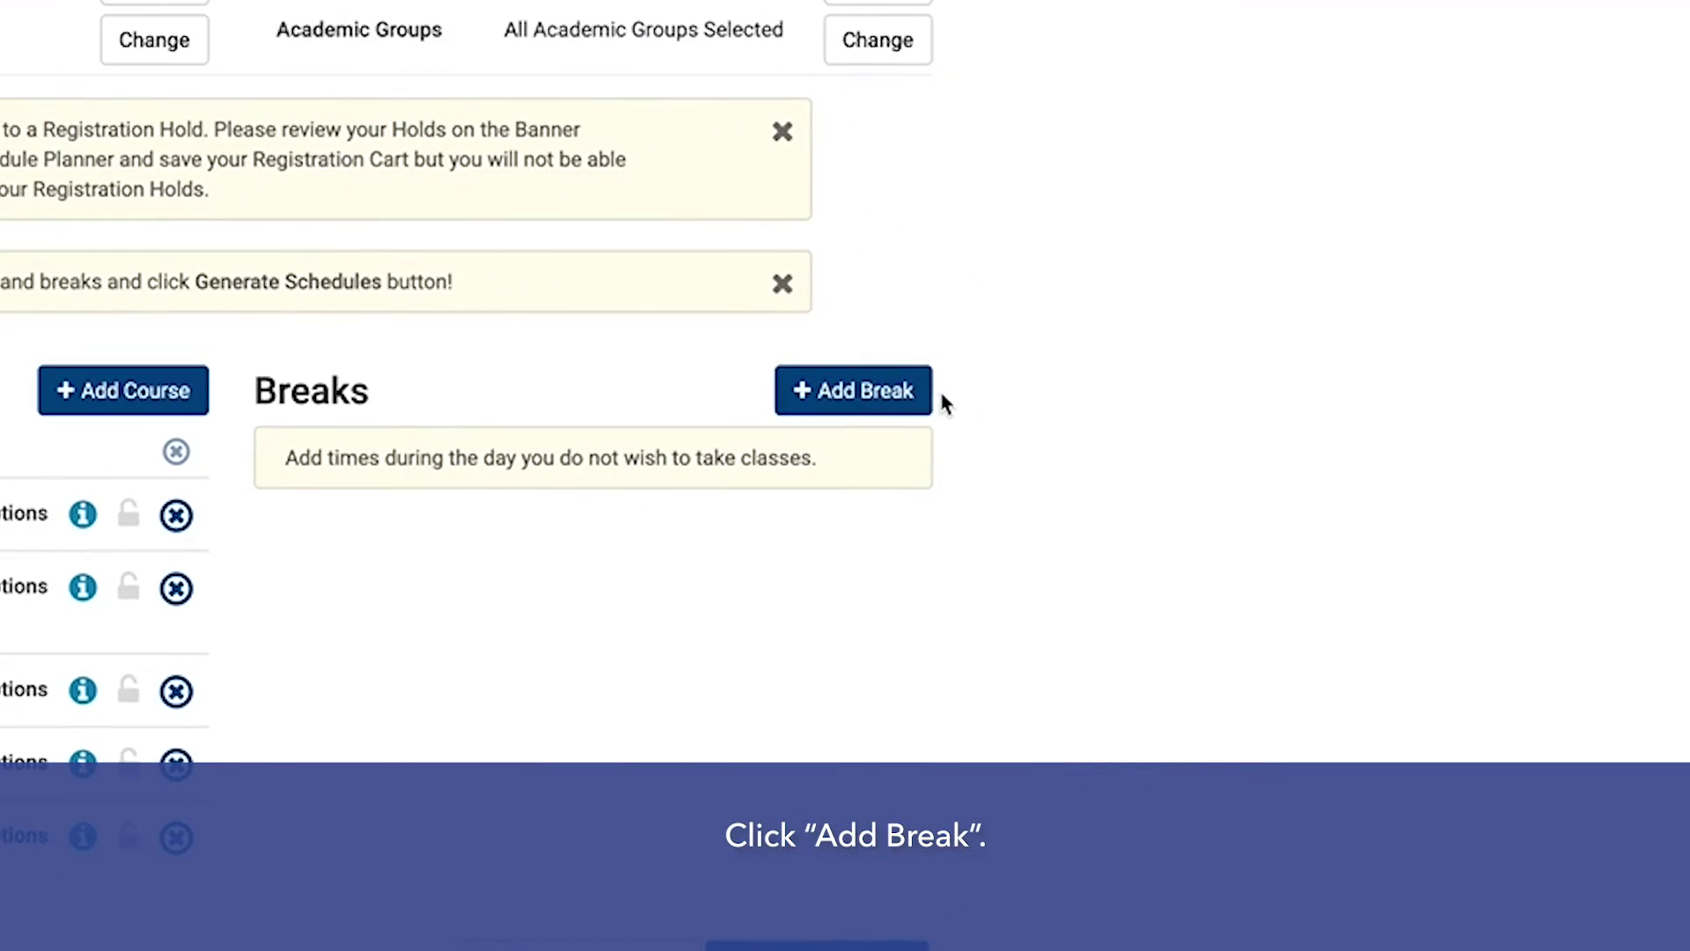
Create a break named Work from 2:00 pm to 6:00 pm on Tuesday and Thursday.
{"action": "left_click", "coordinate": [883, 389]}
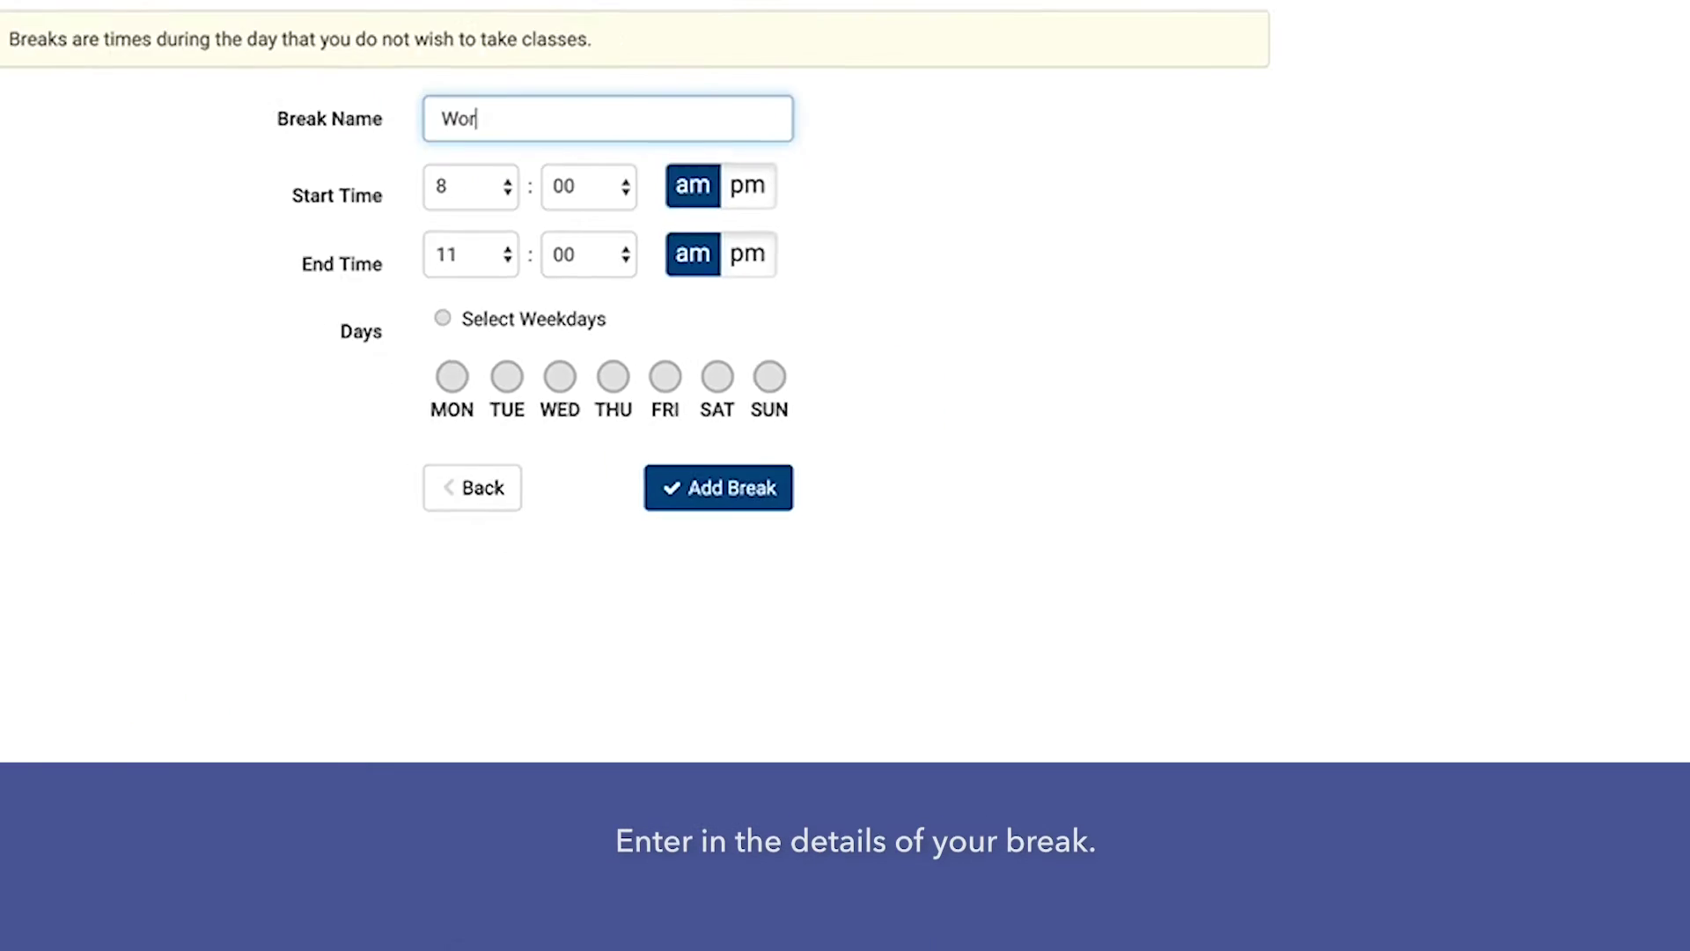
{"action": "type", "text": "k"}
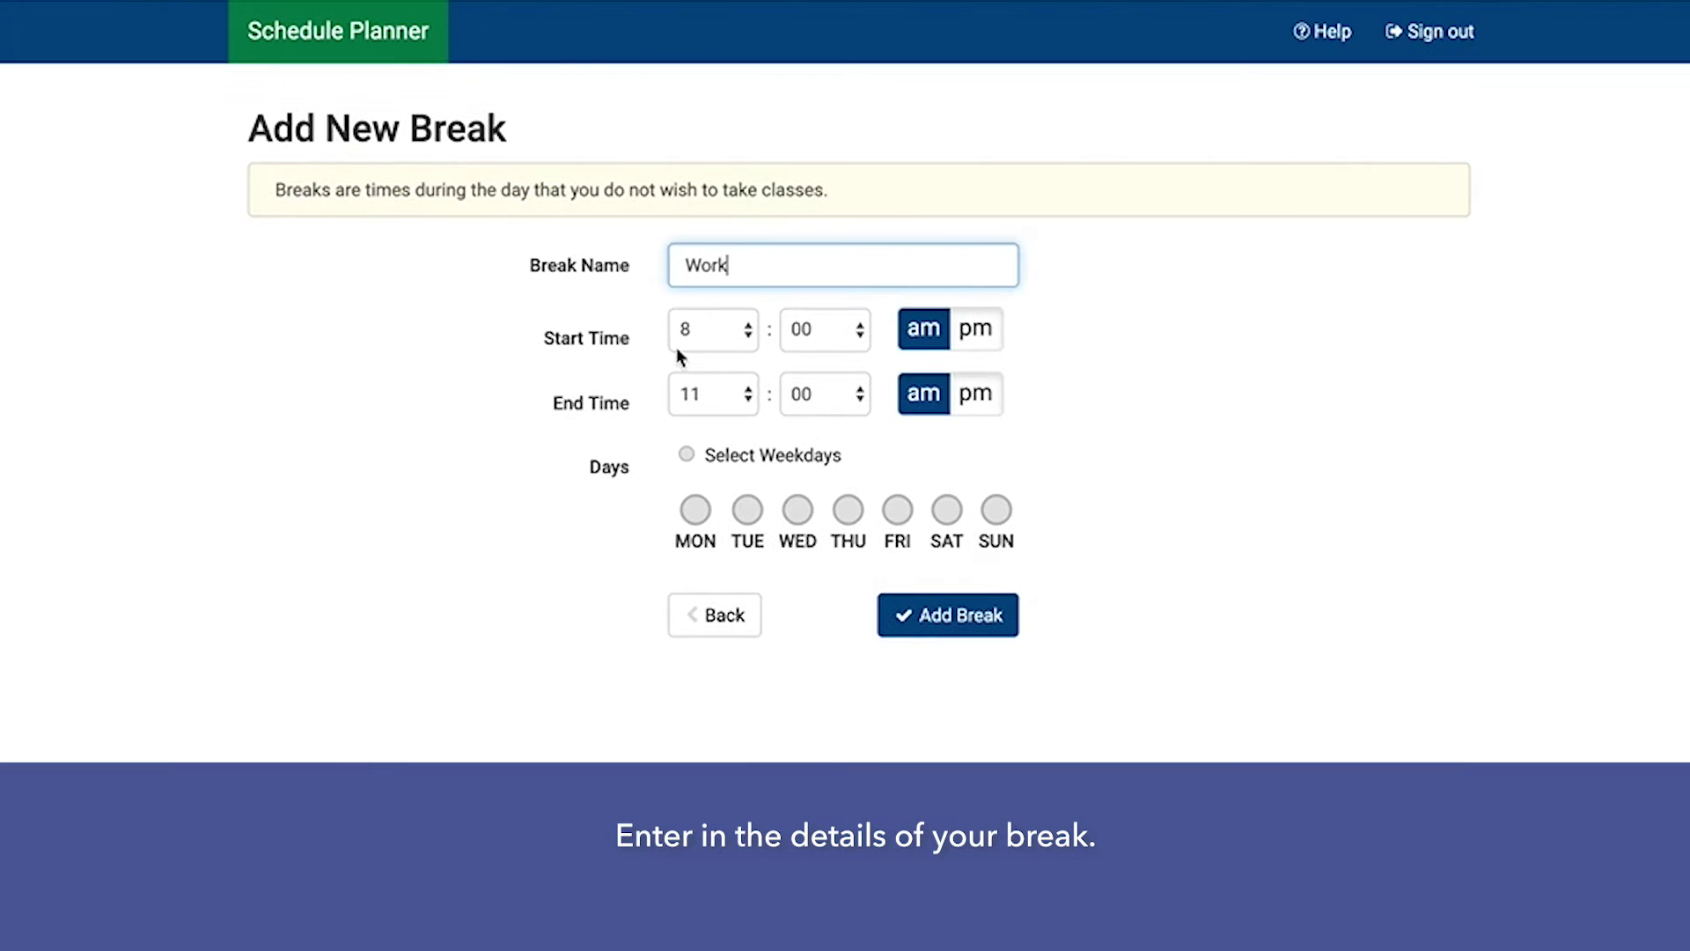
{"action": "left_click", "coordinate": [709, 329]}
{"action": "left_click", "coordinate": [720, 194]}
{"action": "left_click", "coordinate": [975, 328]}
{"action": "left_click", "coordinate": [718, 392]}
{"action": "left_click", "coordinate": [700, 271]}
{"action": "left_click", "coordinate": [975, 393]}
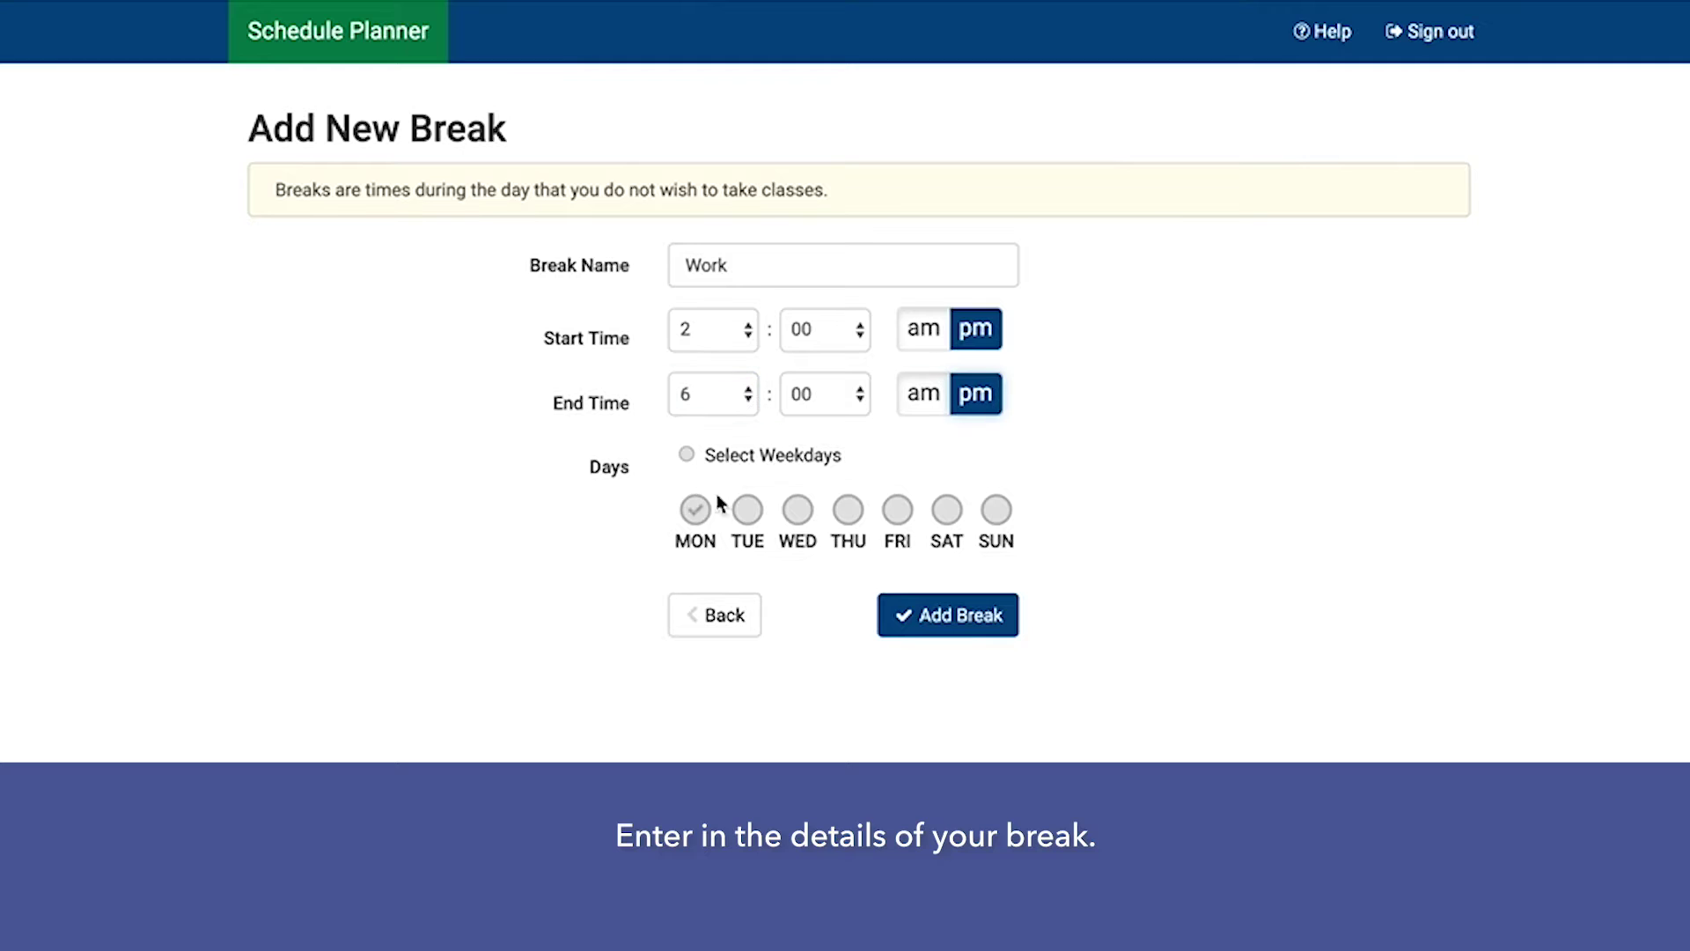
{"action": "left_click", "coordinate": [748, 511]}
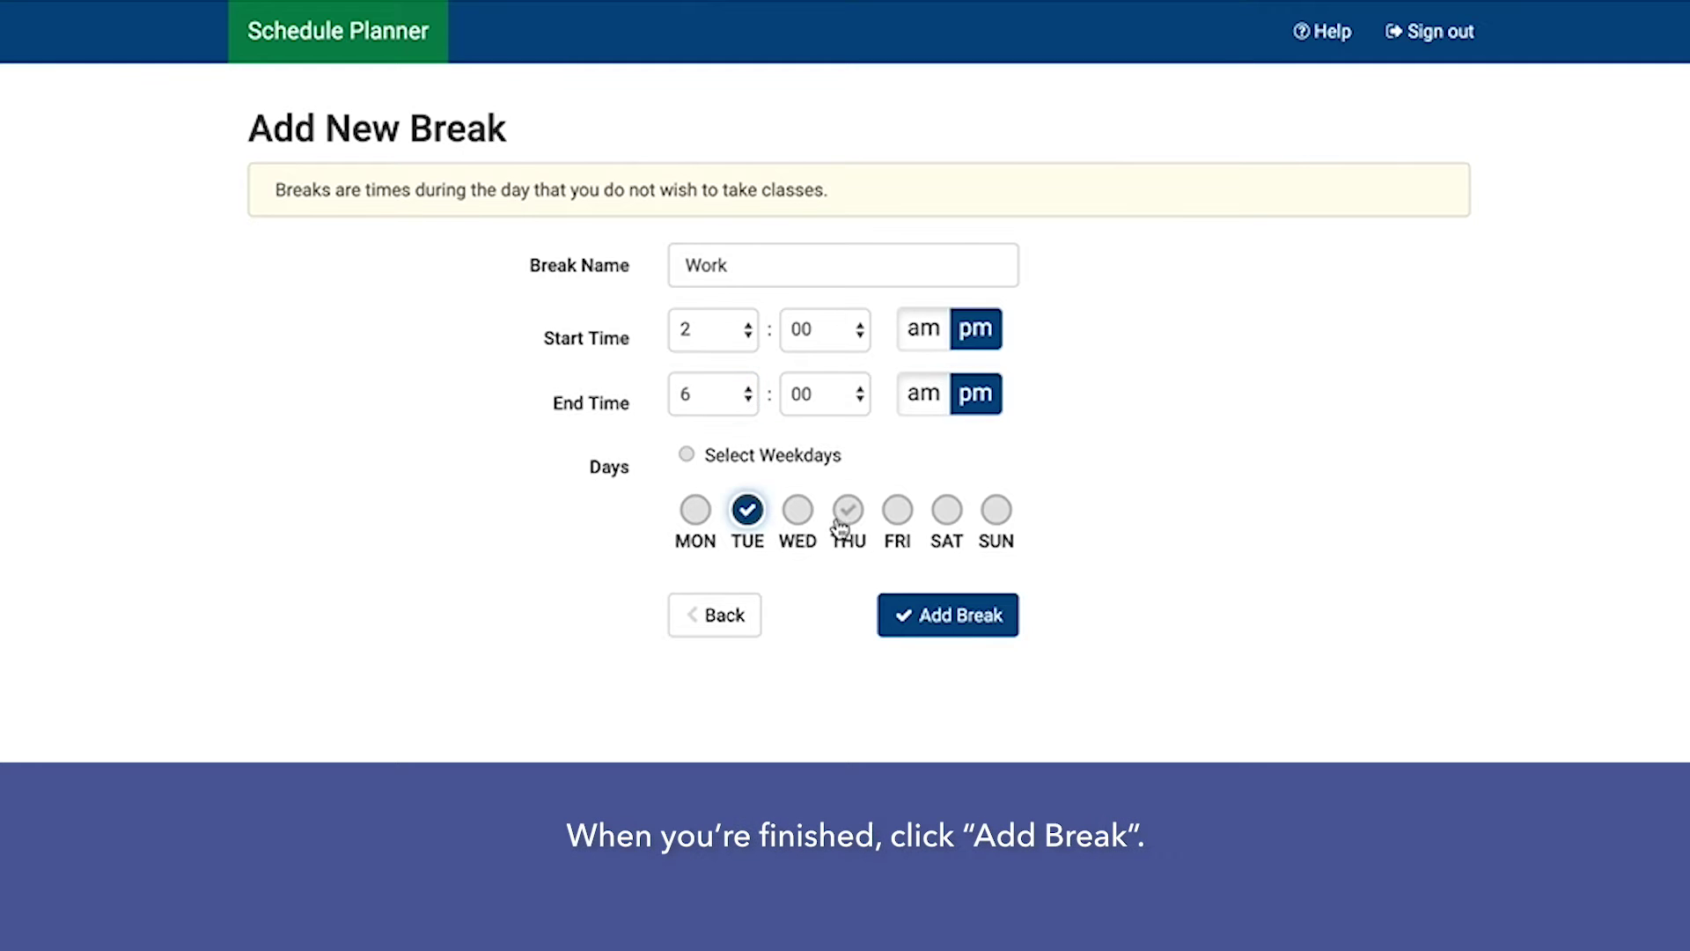
{"action": "left_click", "coordinate": [938, 616]}
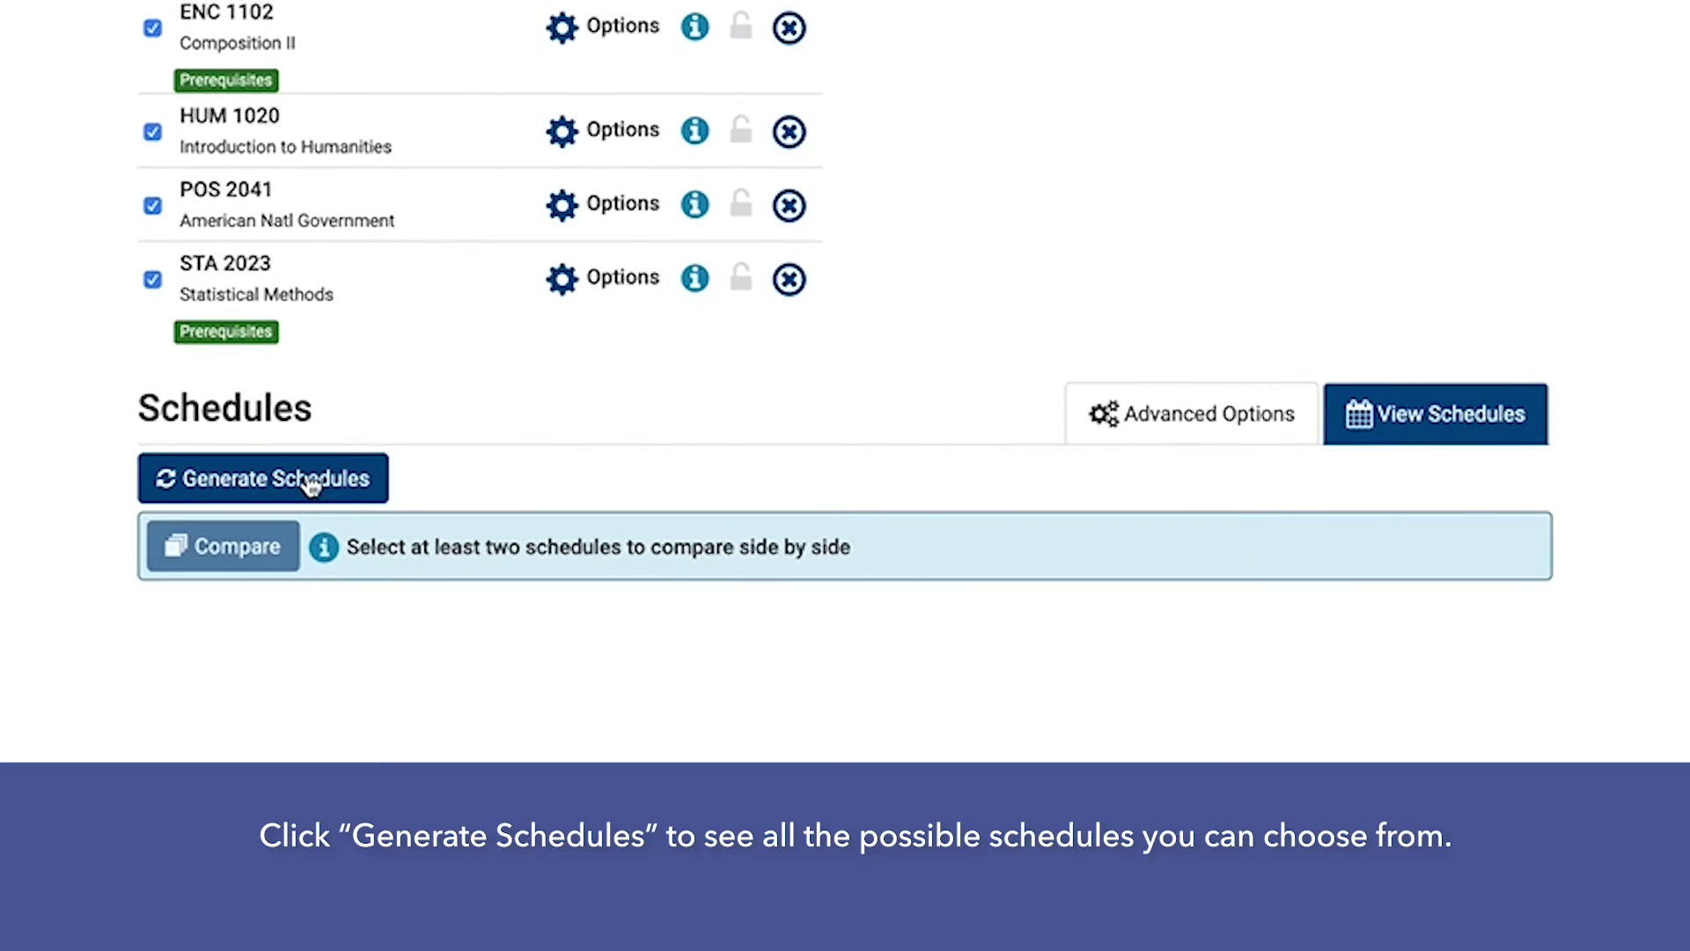
Generate the 1000+ possible schedules, scroll to the results, and shuffle their order.
{"action": "left_click", "coordinate": [310, 483]}
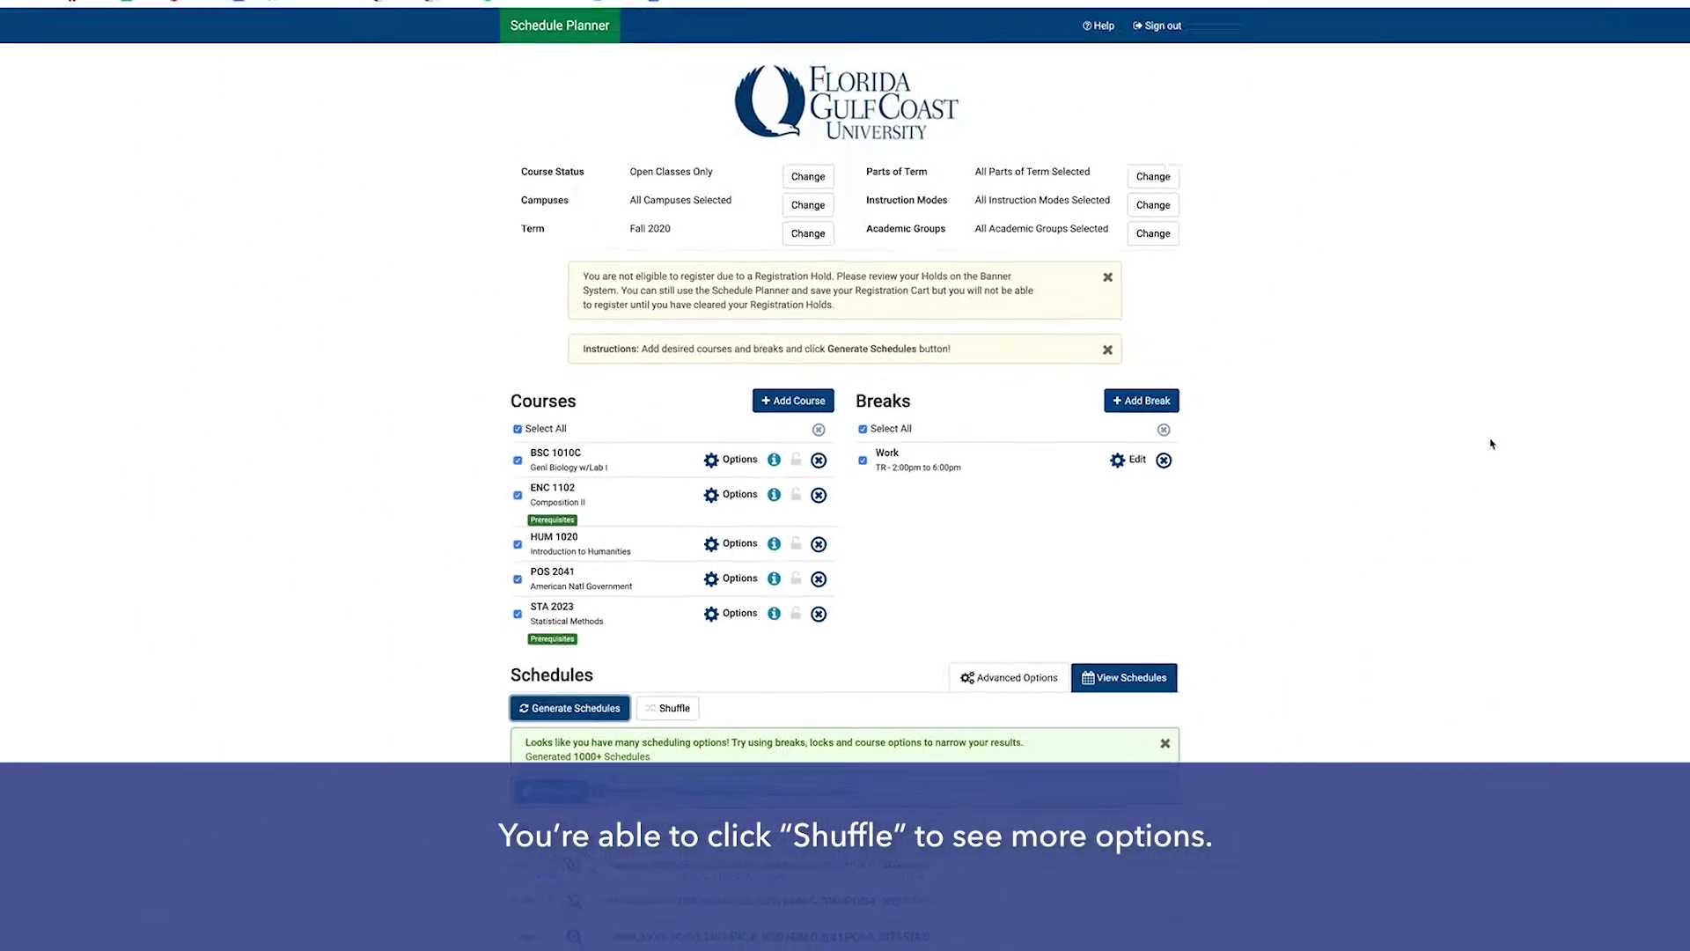
{"action": "scroll", "coordinate": [1492, 444], "scroll_direction": "down", "scroll_amount": 2}
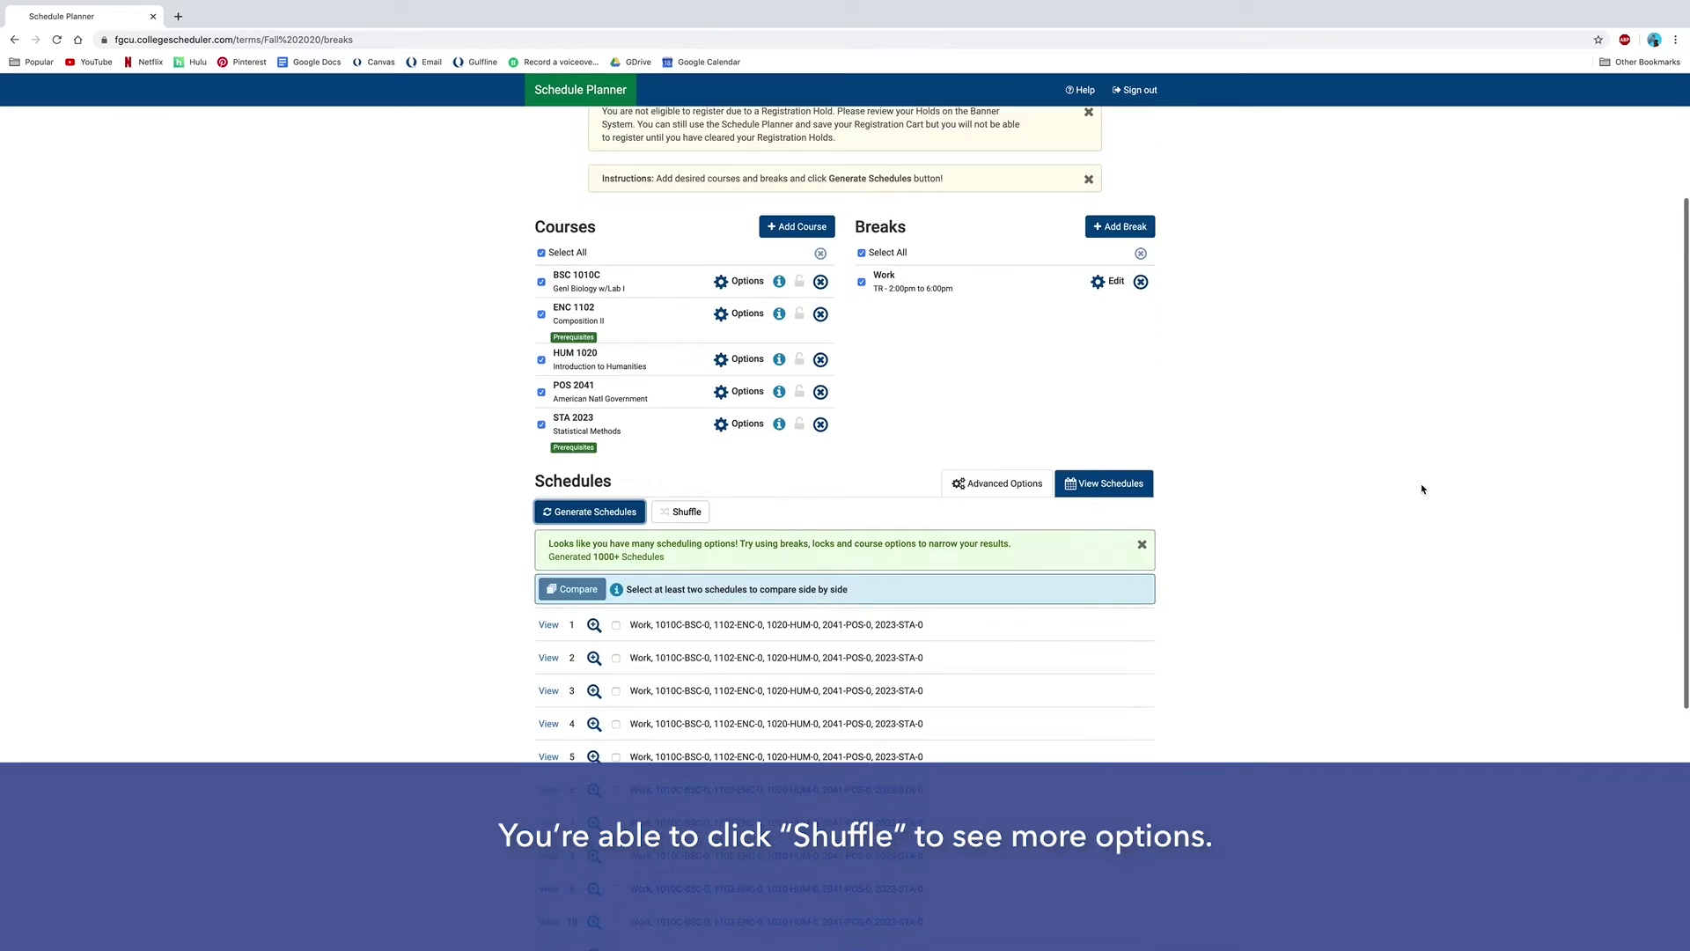
{"action": "scroll", "coordinate": [1373, 490], "scroll_direction": "down", "scroll_amount": 1}
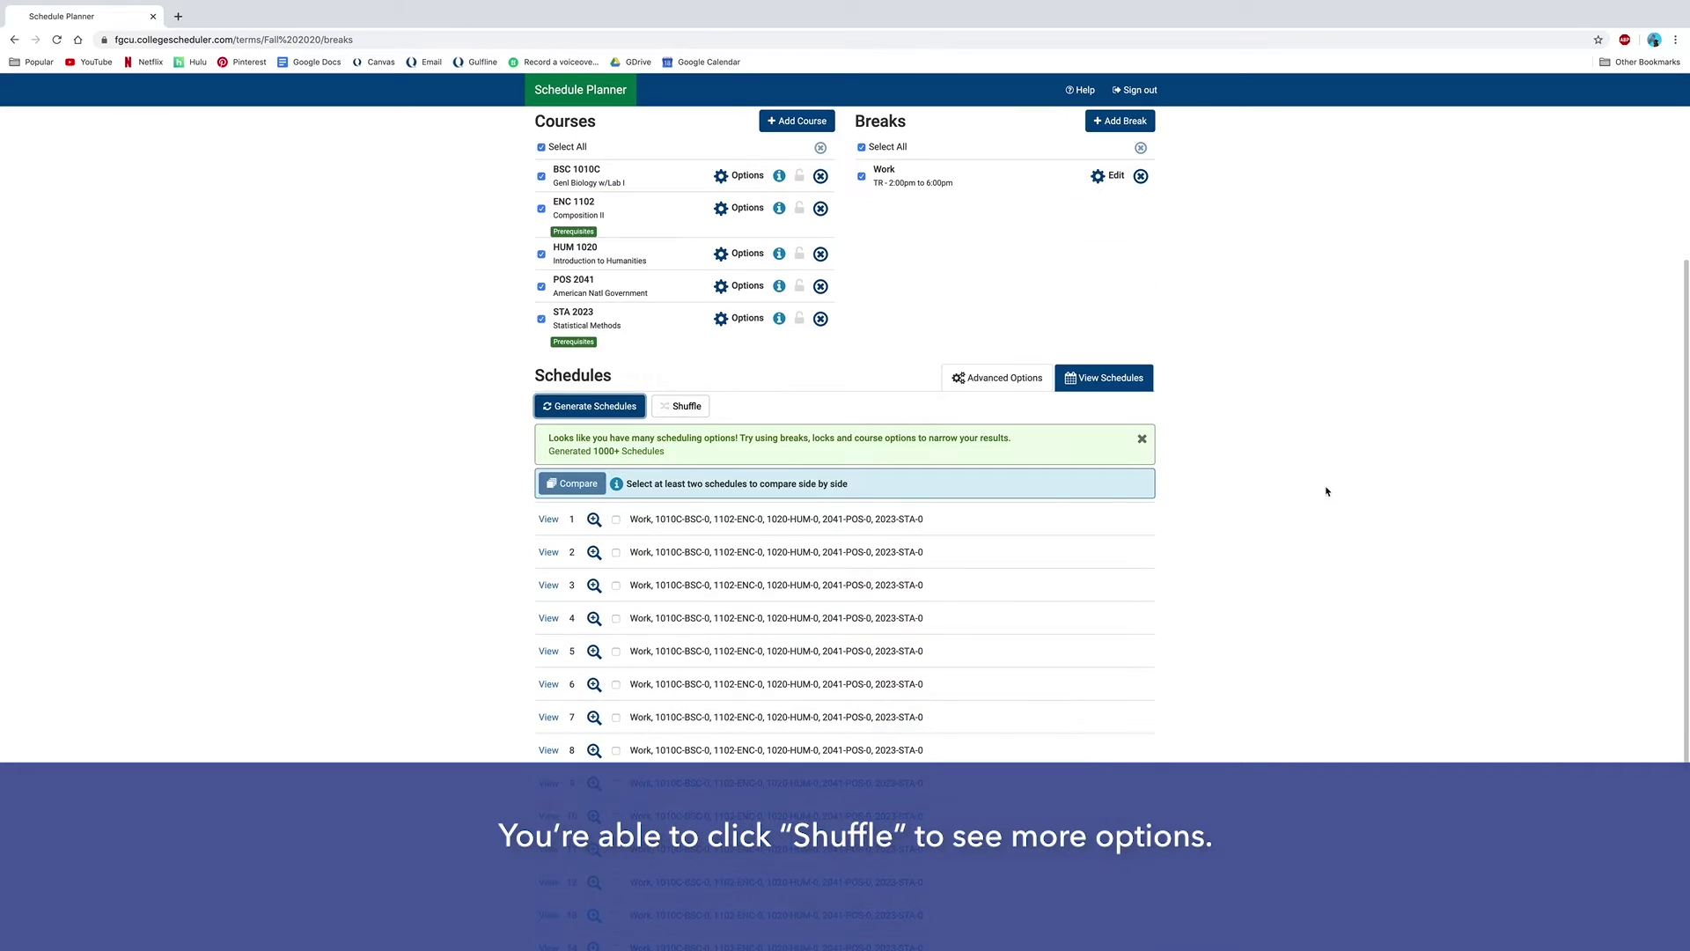
{"action": "left_click", "coordinate": [684, 408]}
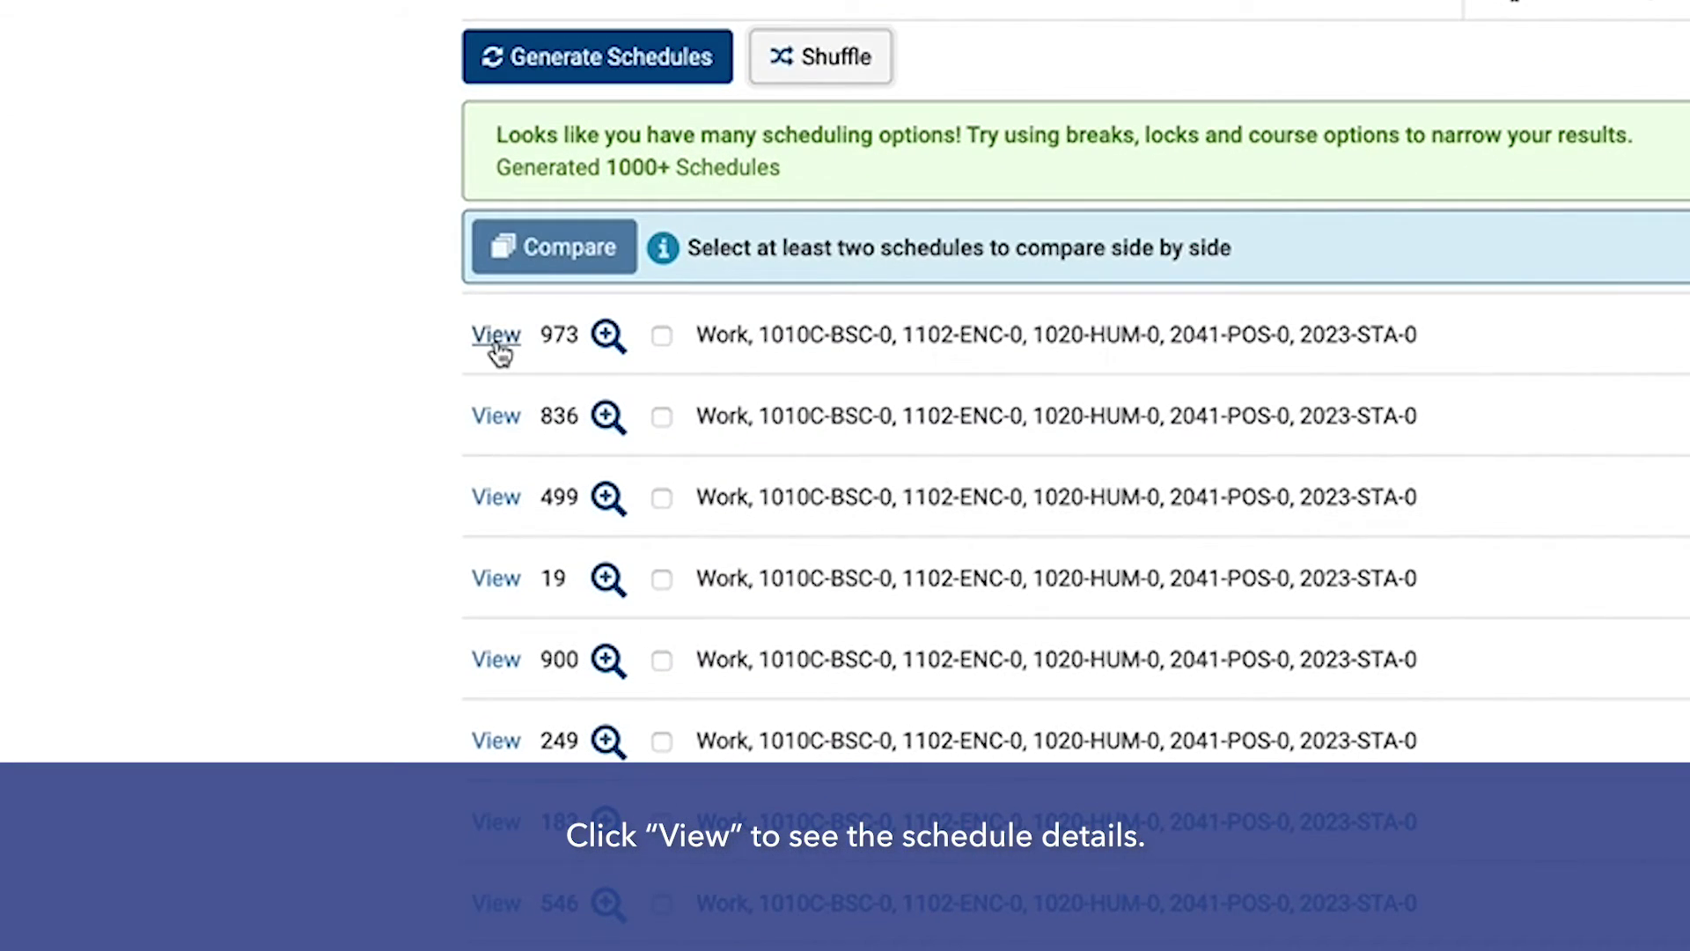
Lock the BSC 1010C class times within schedule 973.
{"action": "left_click", "coordinate": [499, 345]}
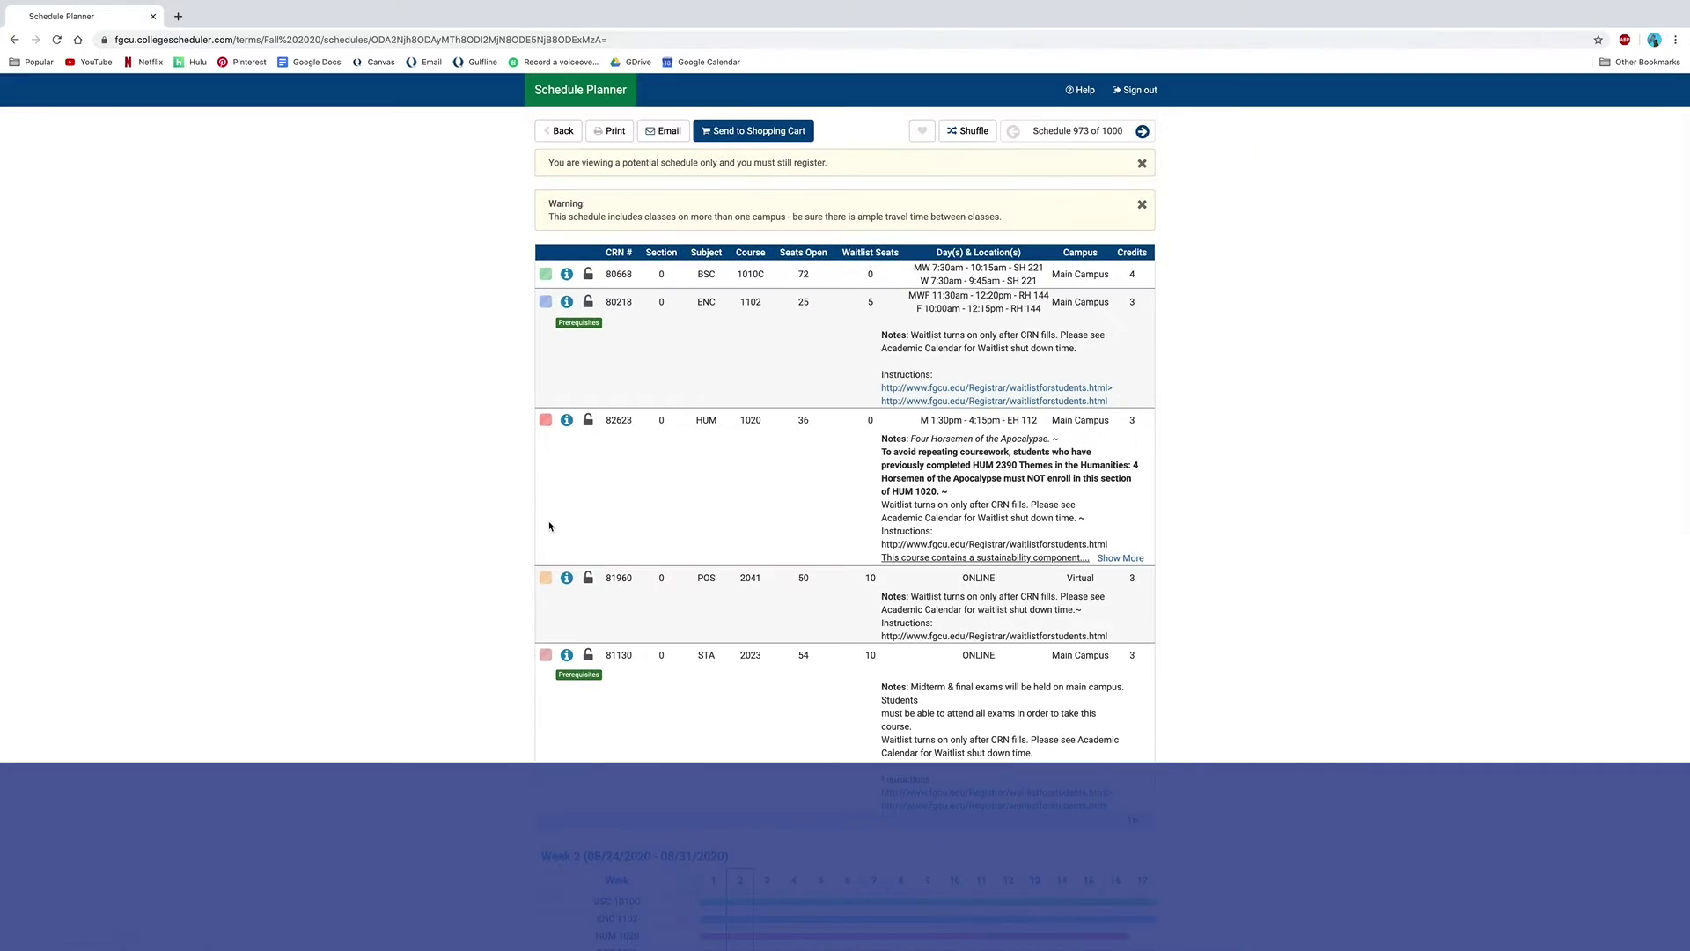
{"action": "scroll", "coordinate": [1449, 437], "scroll_direction": "down", "scroll_amount": 6}
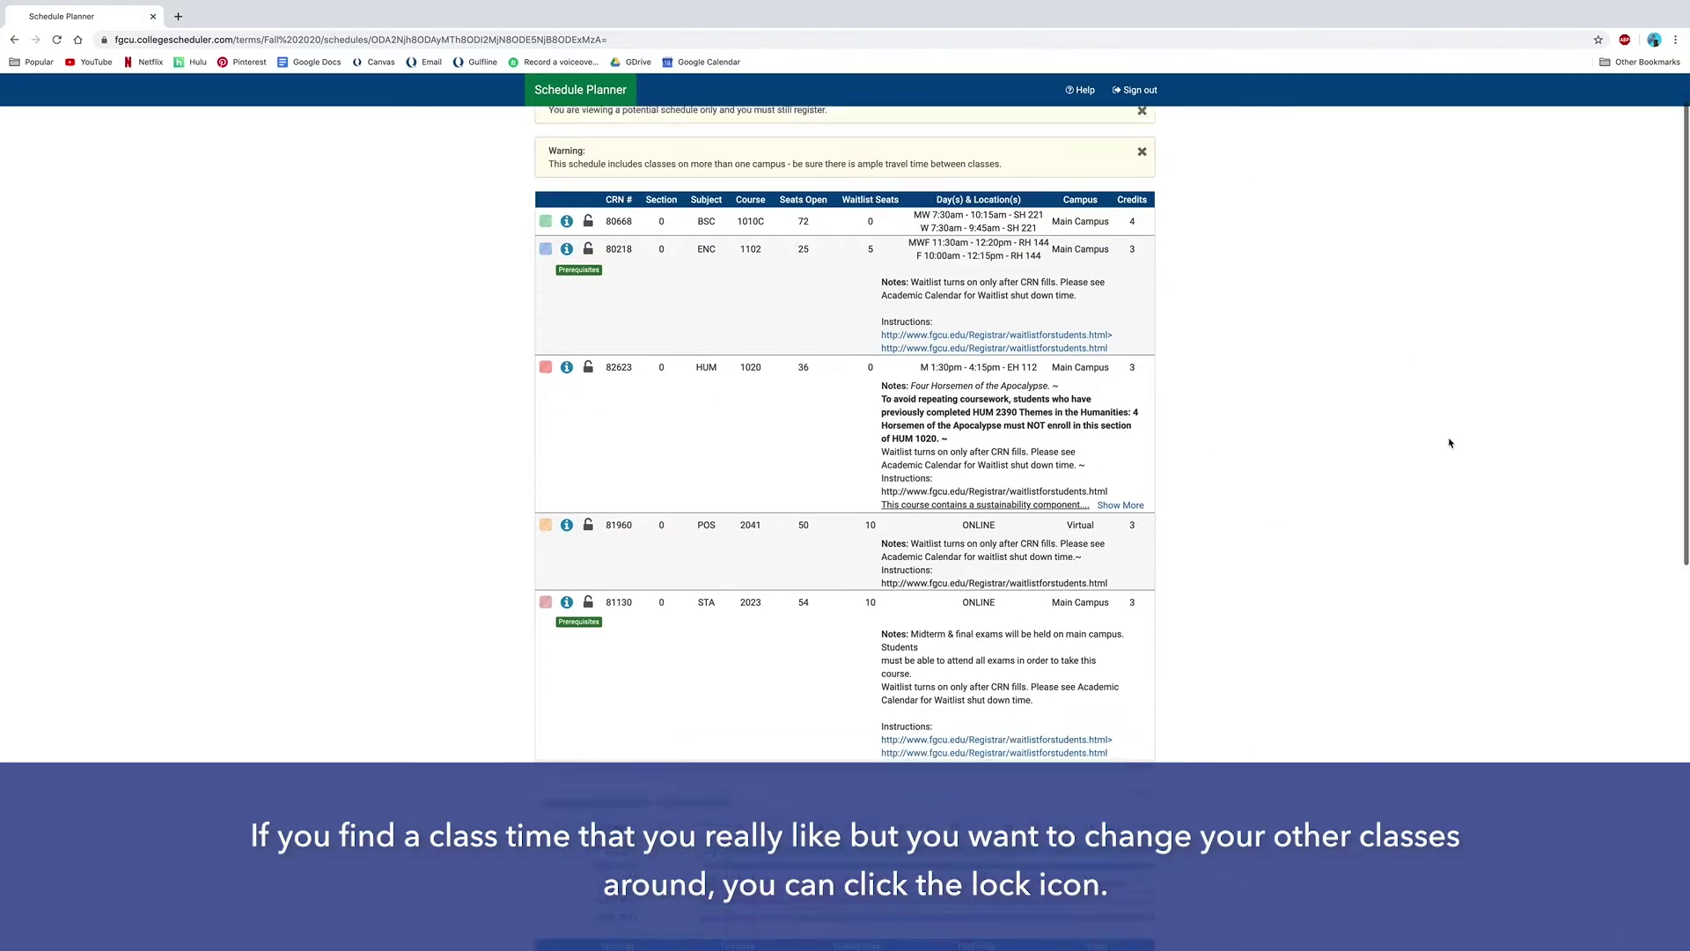
{"action": "scroll", "coordinate": [542, 476], "scroll_direction": "down", "scroll_amount": 2}
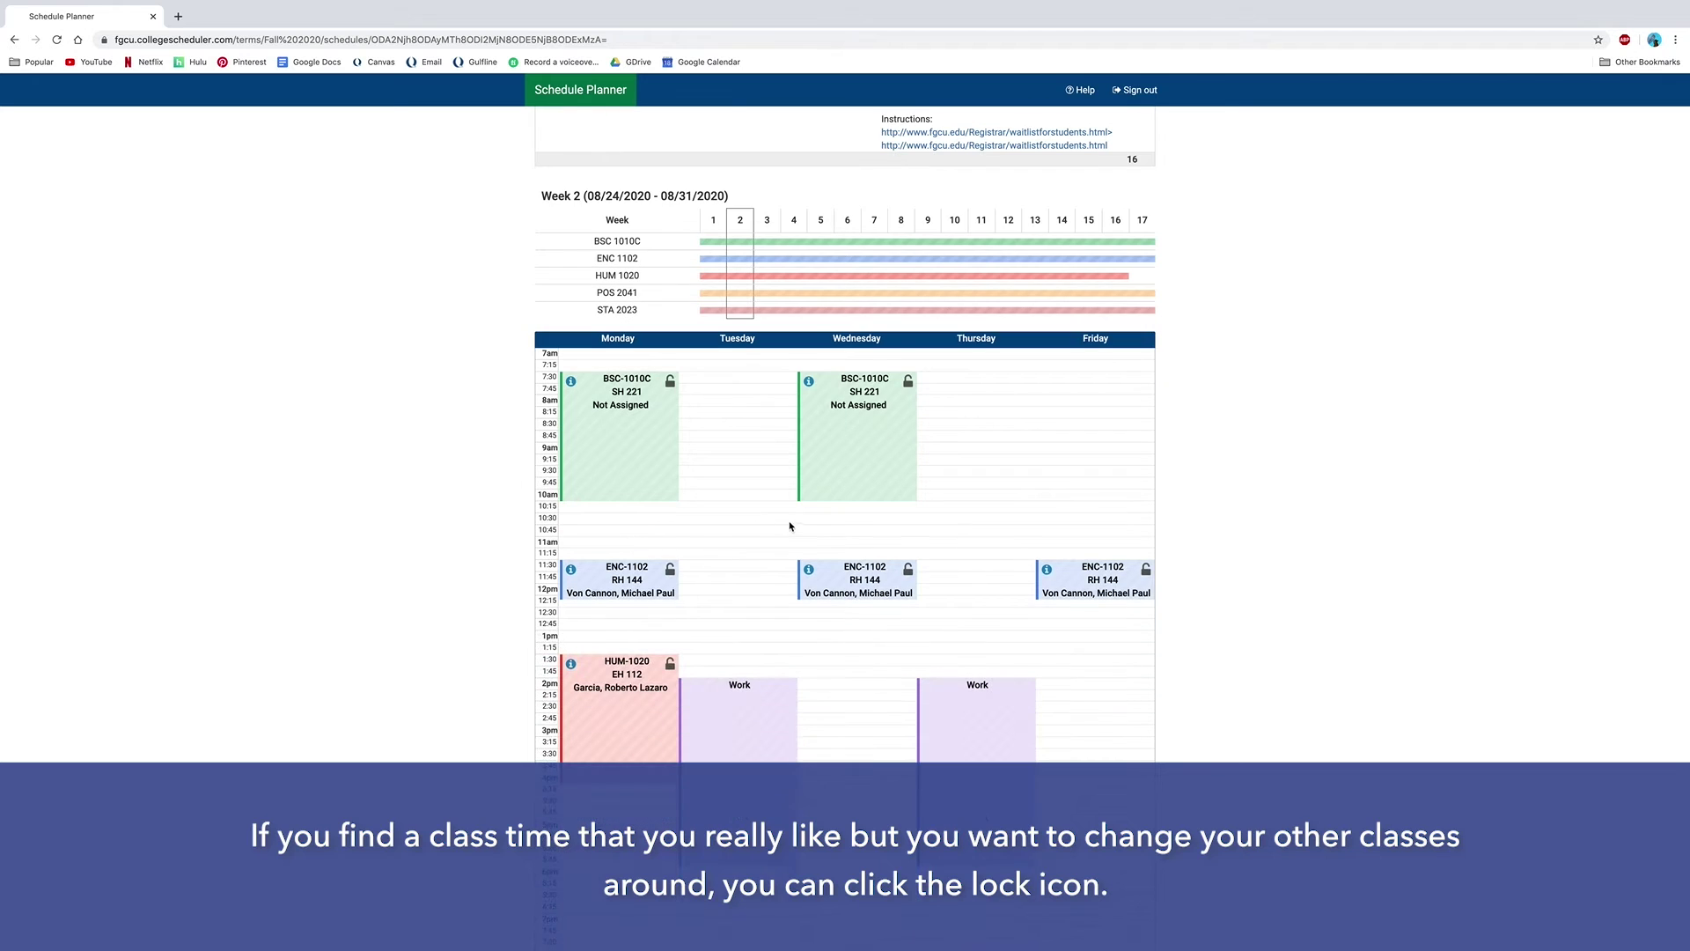
{"action": "scroll", "coordinate": [828, 521], "scroll_direction": "down", "scroll_amount": 1}
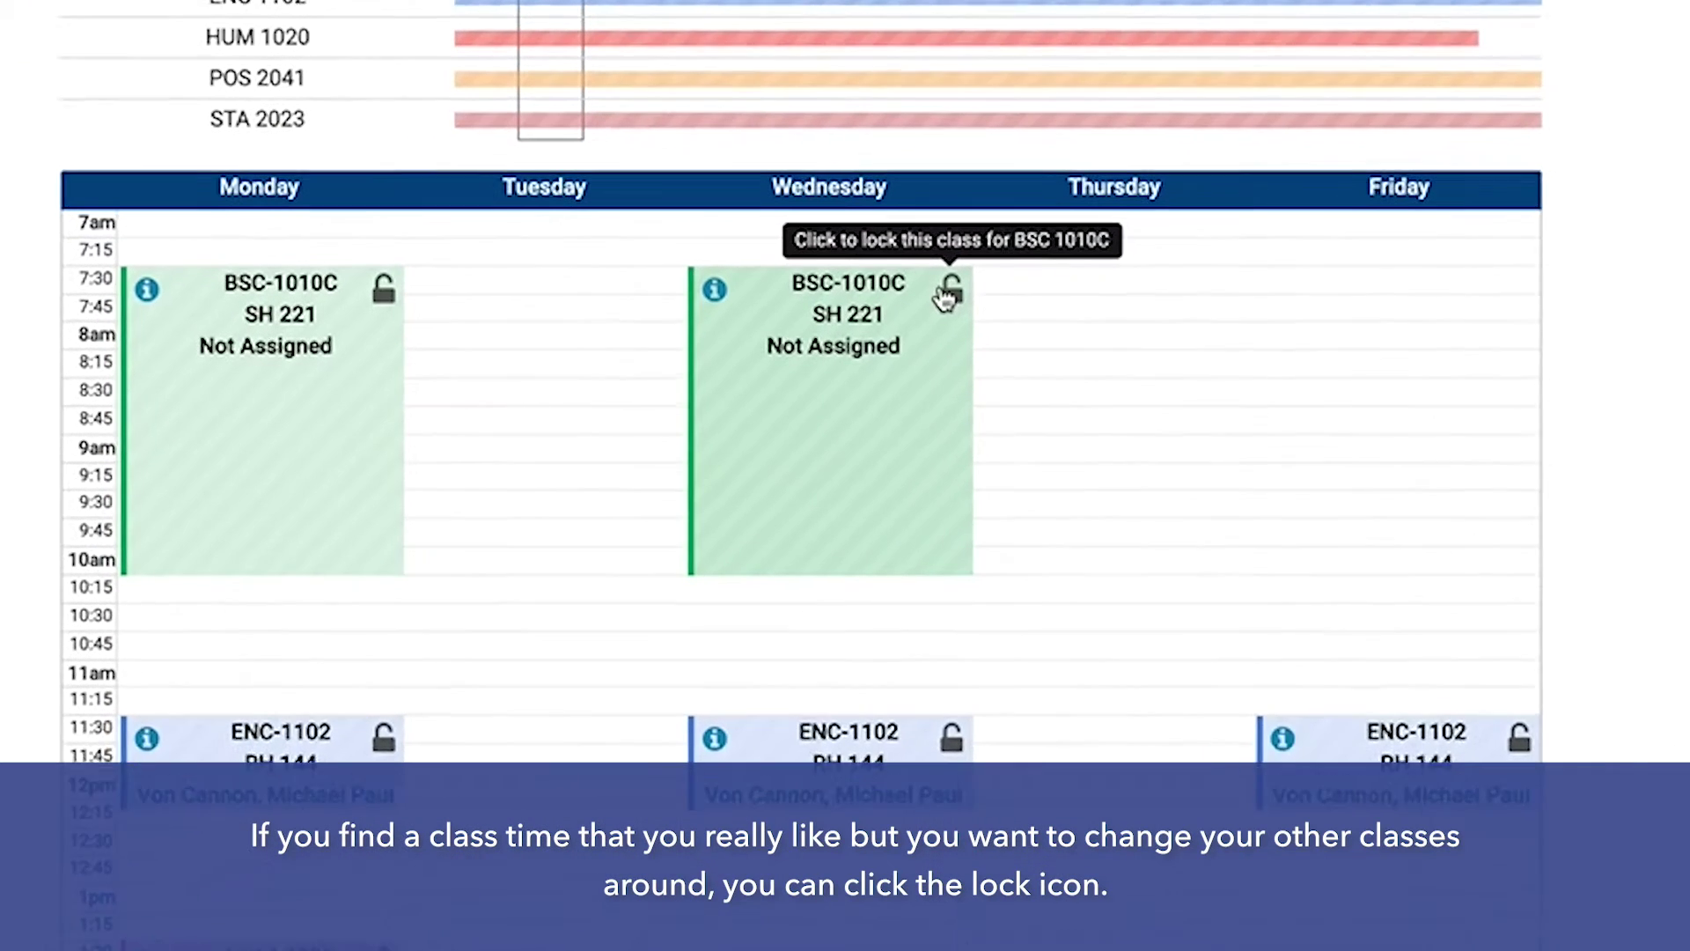
{"action": "left_click", "coordinate": [929, 319]}
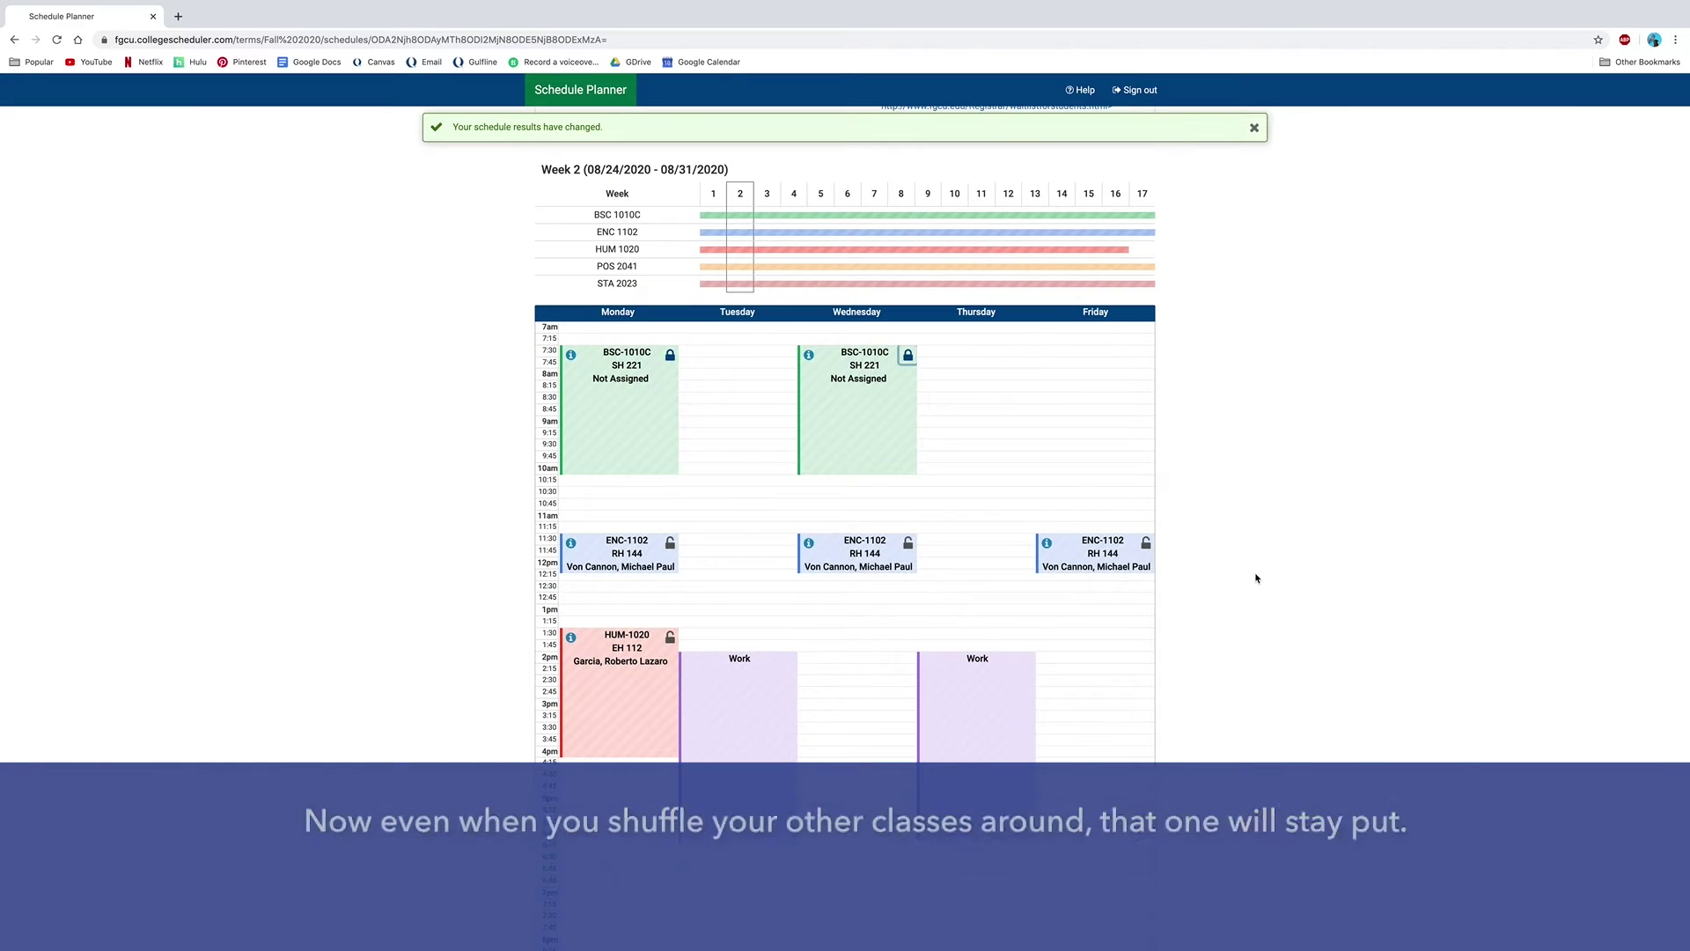
Dismiss the schedule-changed notice and return to the schedules overview.
{"action": "scroll", "coordinate": [1139, 533], "scroll_direction": "up", "scroll_amount": 3}
{"action": "scroll", "coordinate": [1139, 534], "scroll_direction": "up", "scroll_amount": 7}
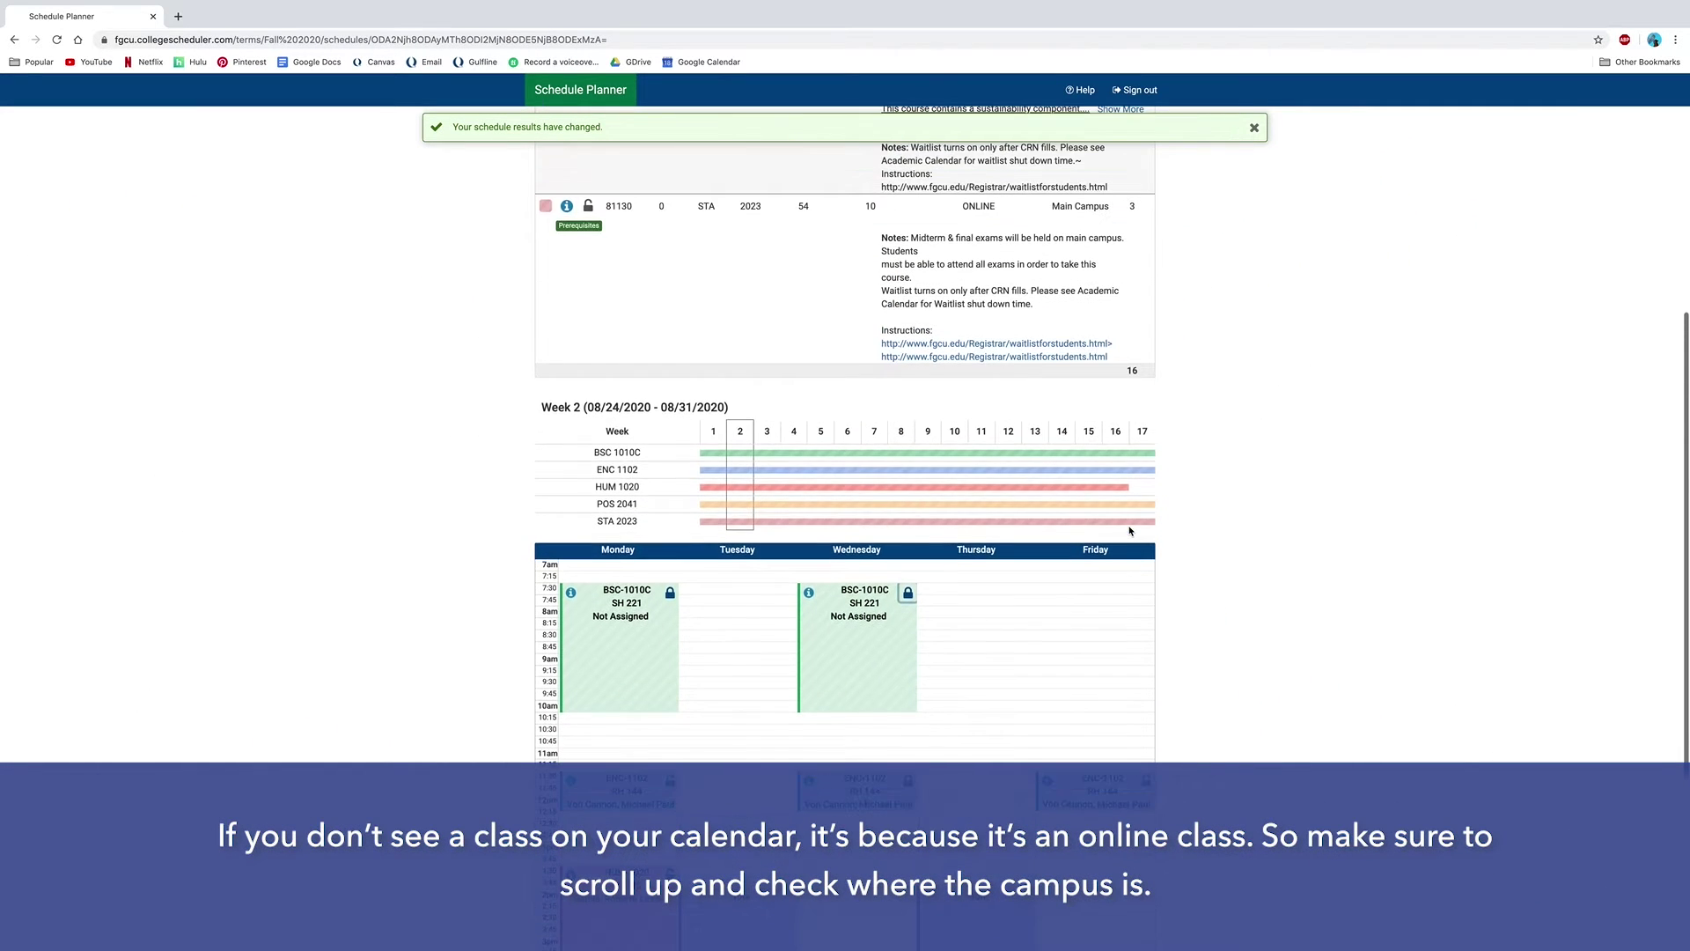
{"action": "scroll", "coordinate": [751, 303], "scroll_direction": "up", "scroll_amount": 2}
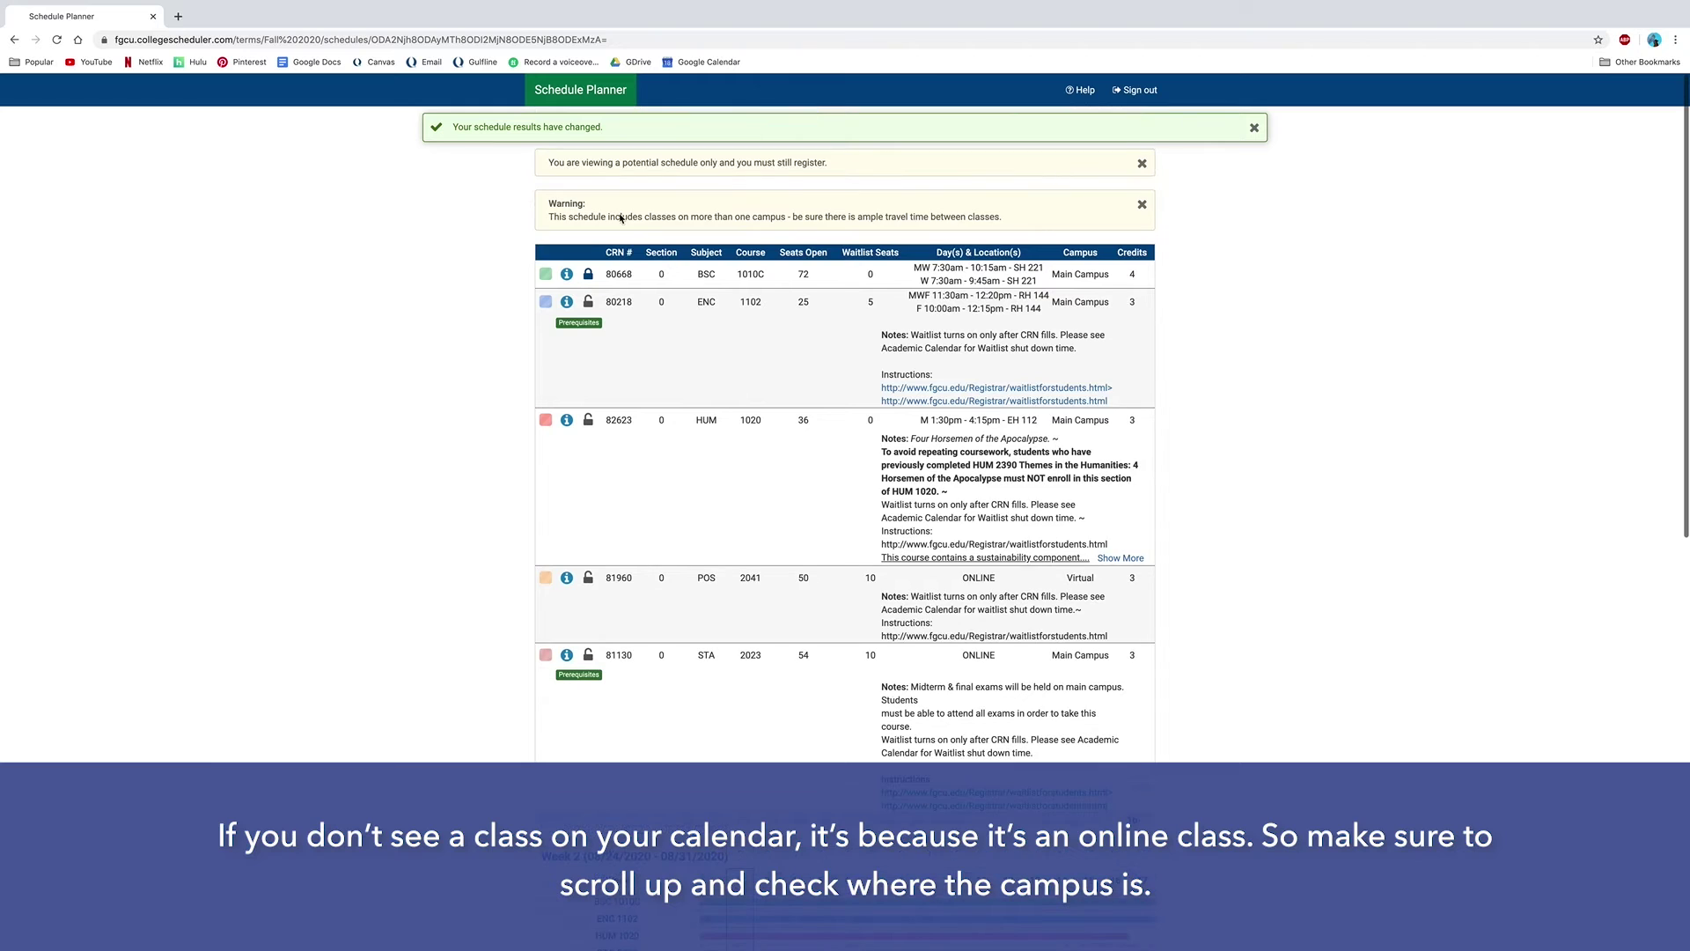
{"action": "left_click", "coordinate": [1253, 127]}
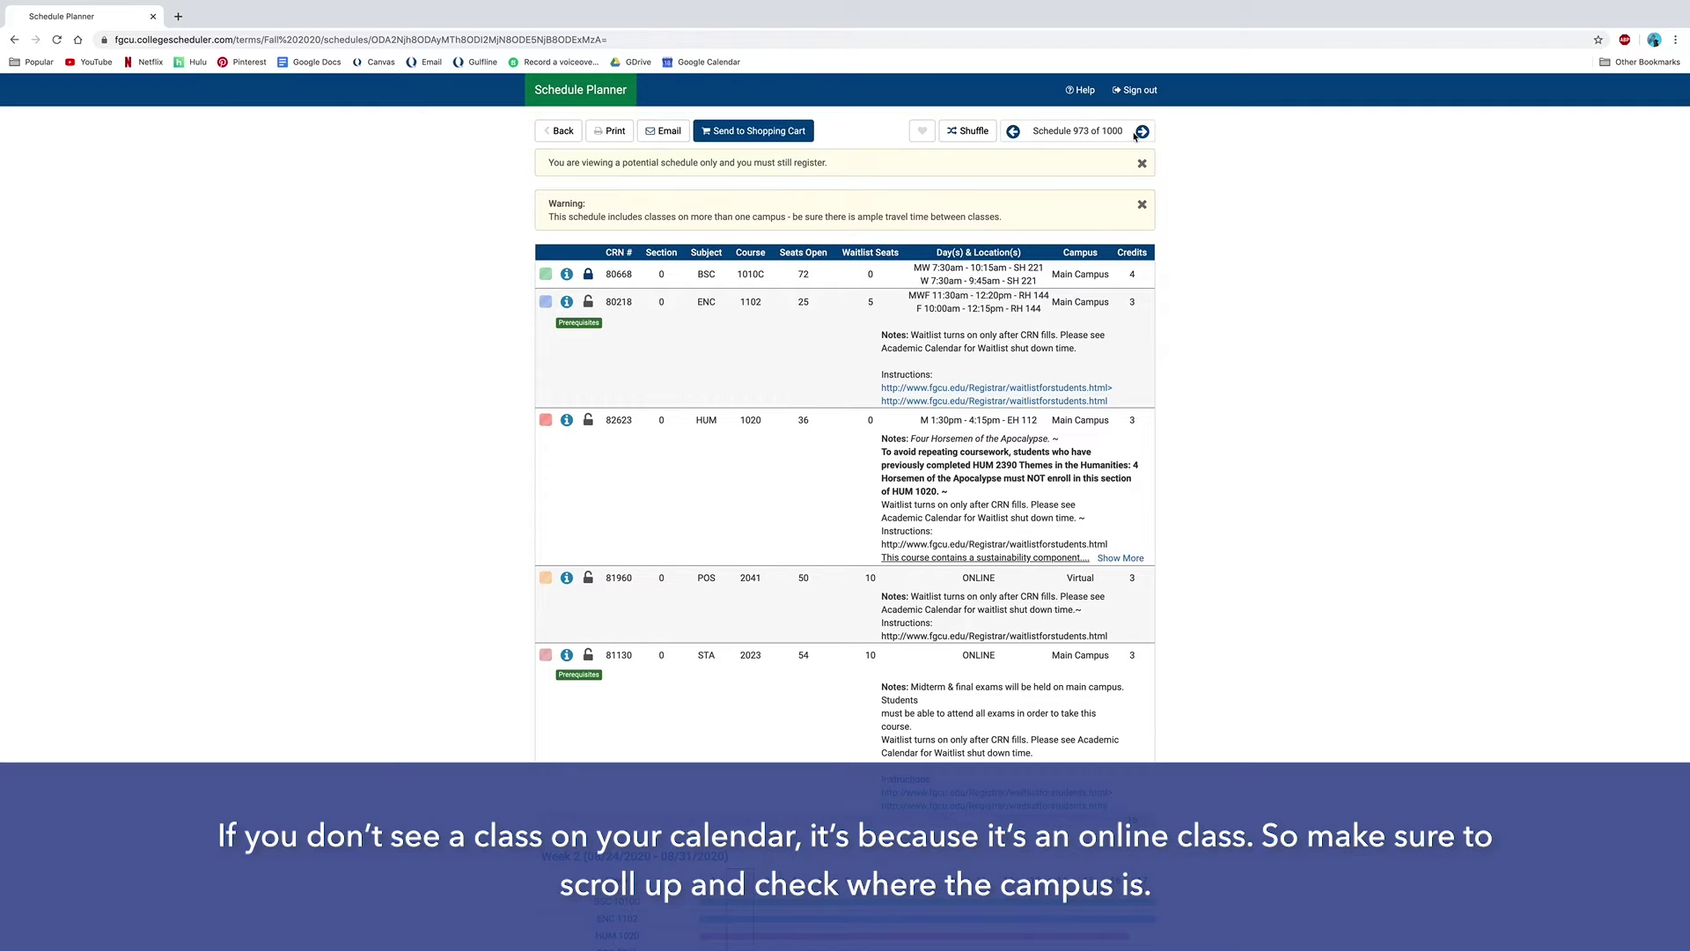
{"action": "left_click", "coordinate": [558, 130]}
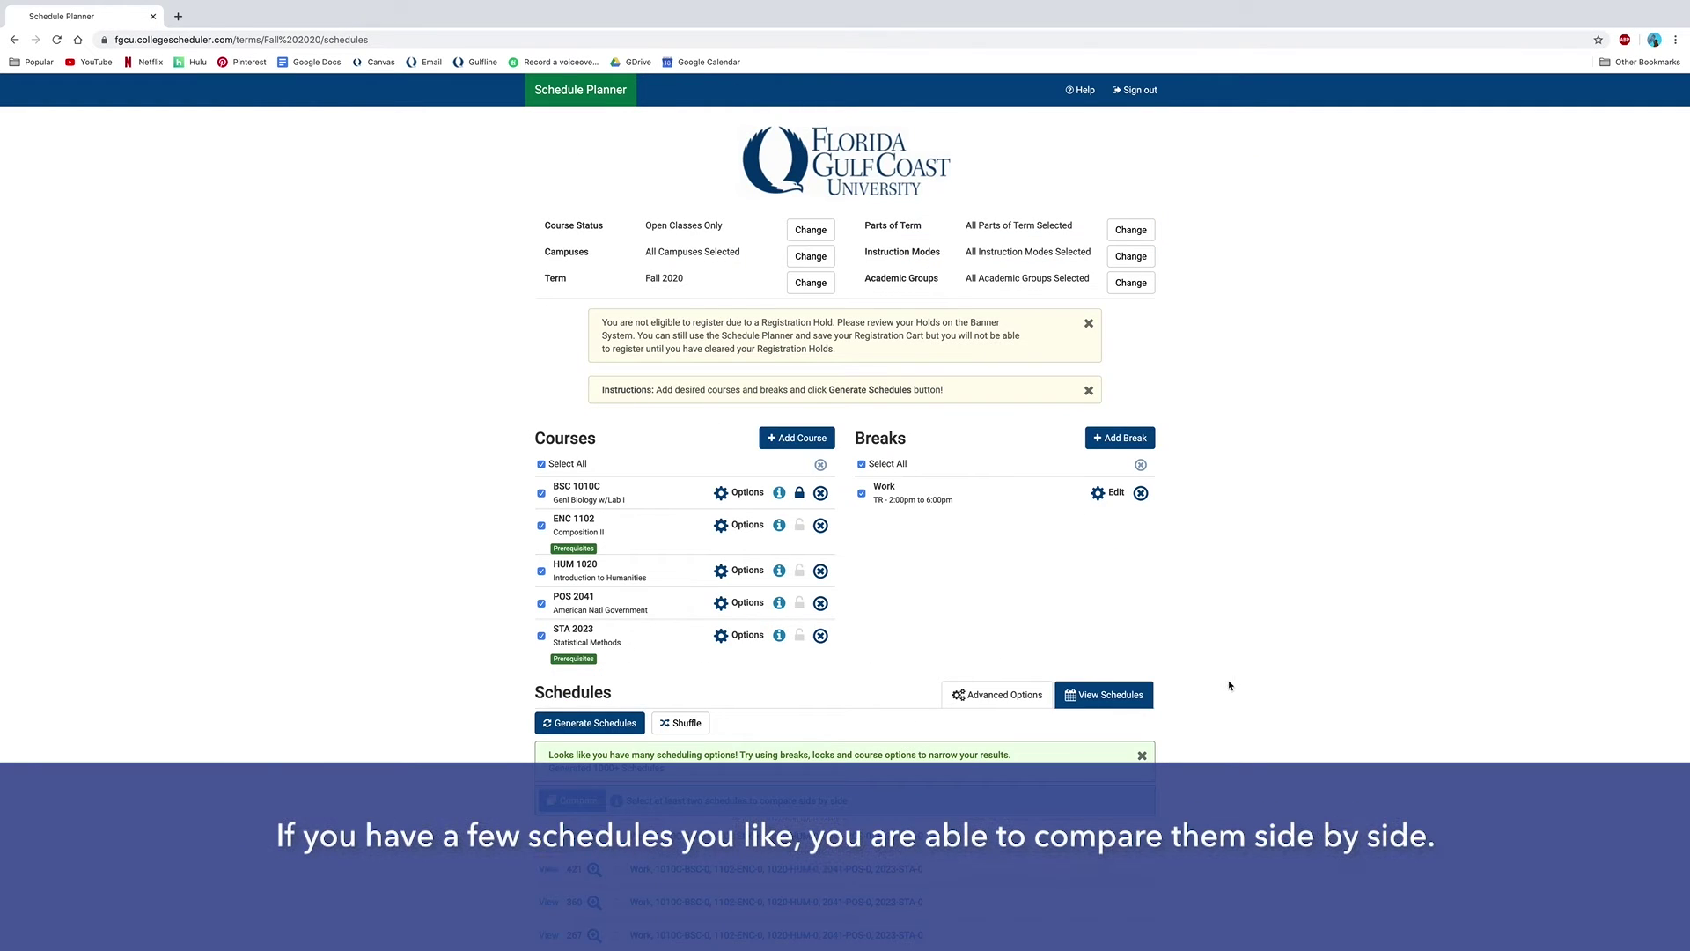
Compare schedules 103 and 421 side by side, then close the comparison.
{"action": "scroll", "coordinate": [1251, 686], "scroll_direction": "down", "scroll_amount": 2}
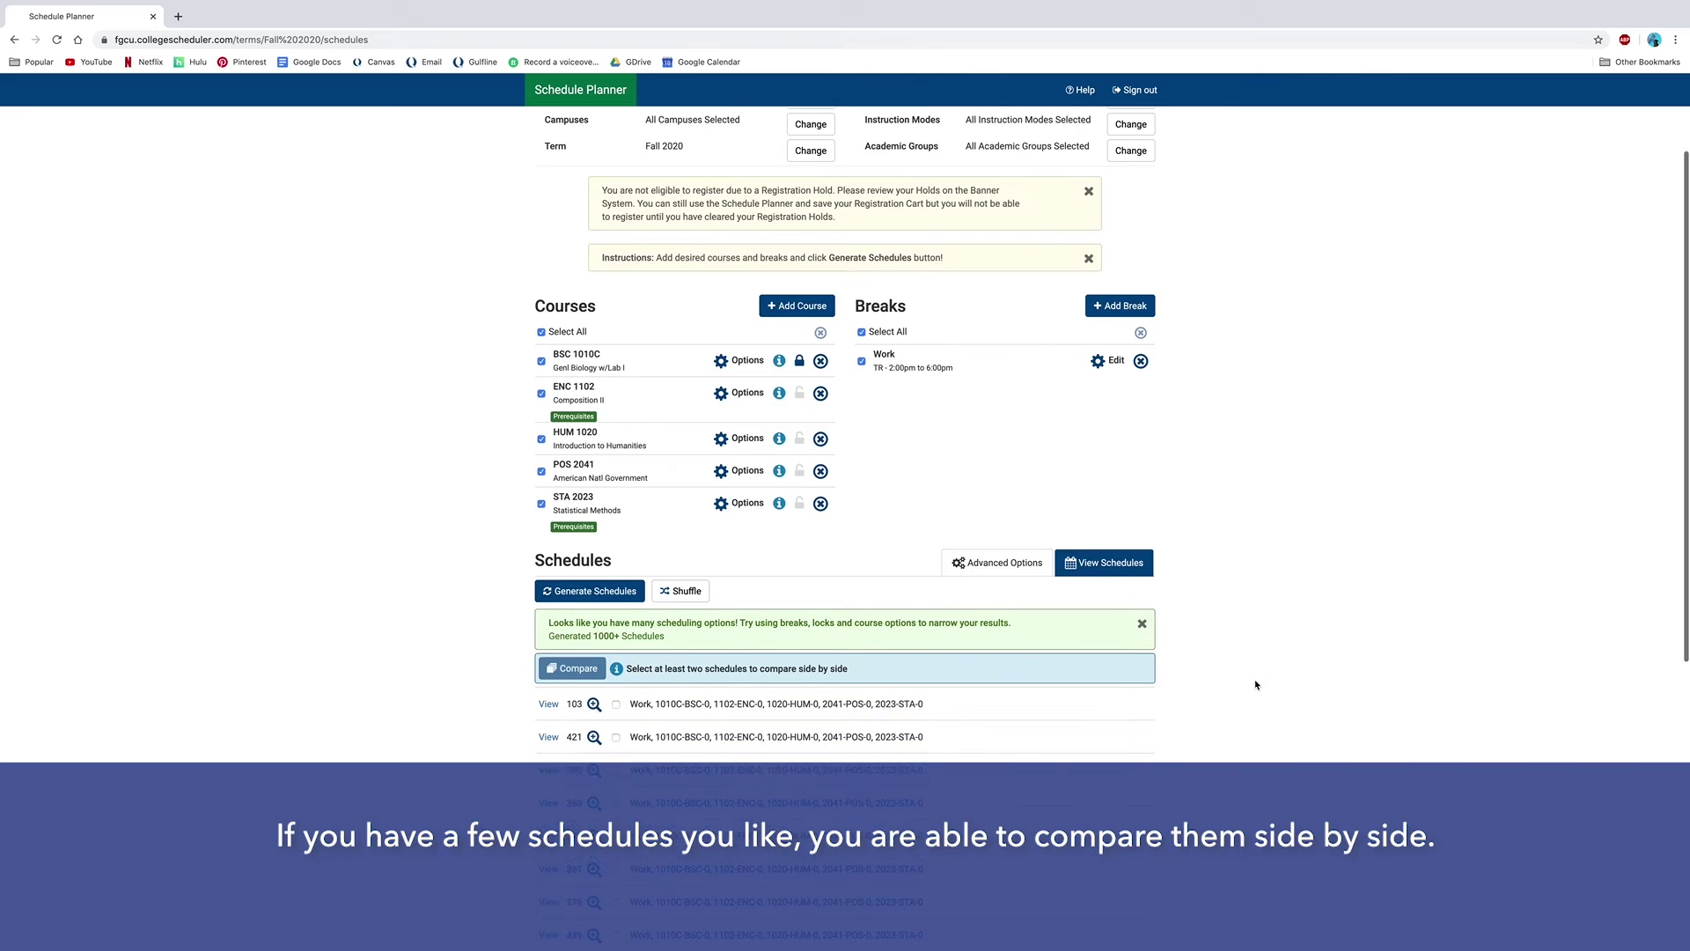
{"action": "scroll", "coordinate": [1256, 683], "scroll_direction": "down", "scroll_amount": 3}
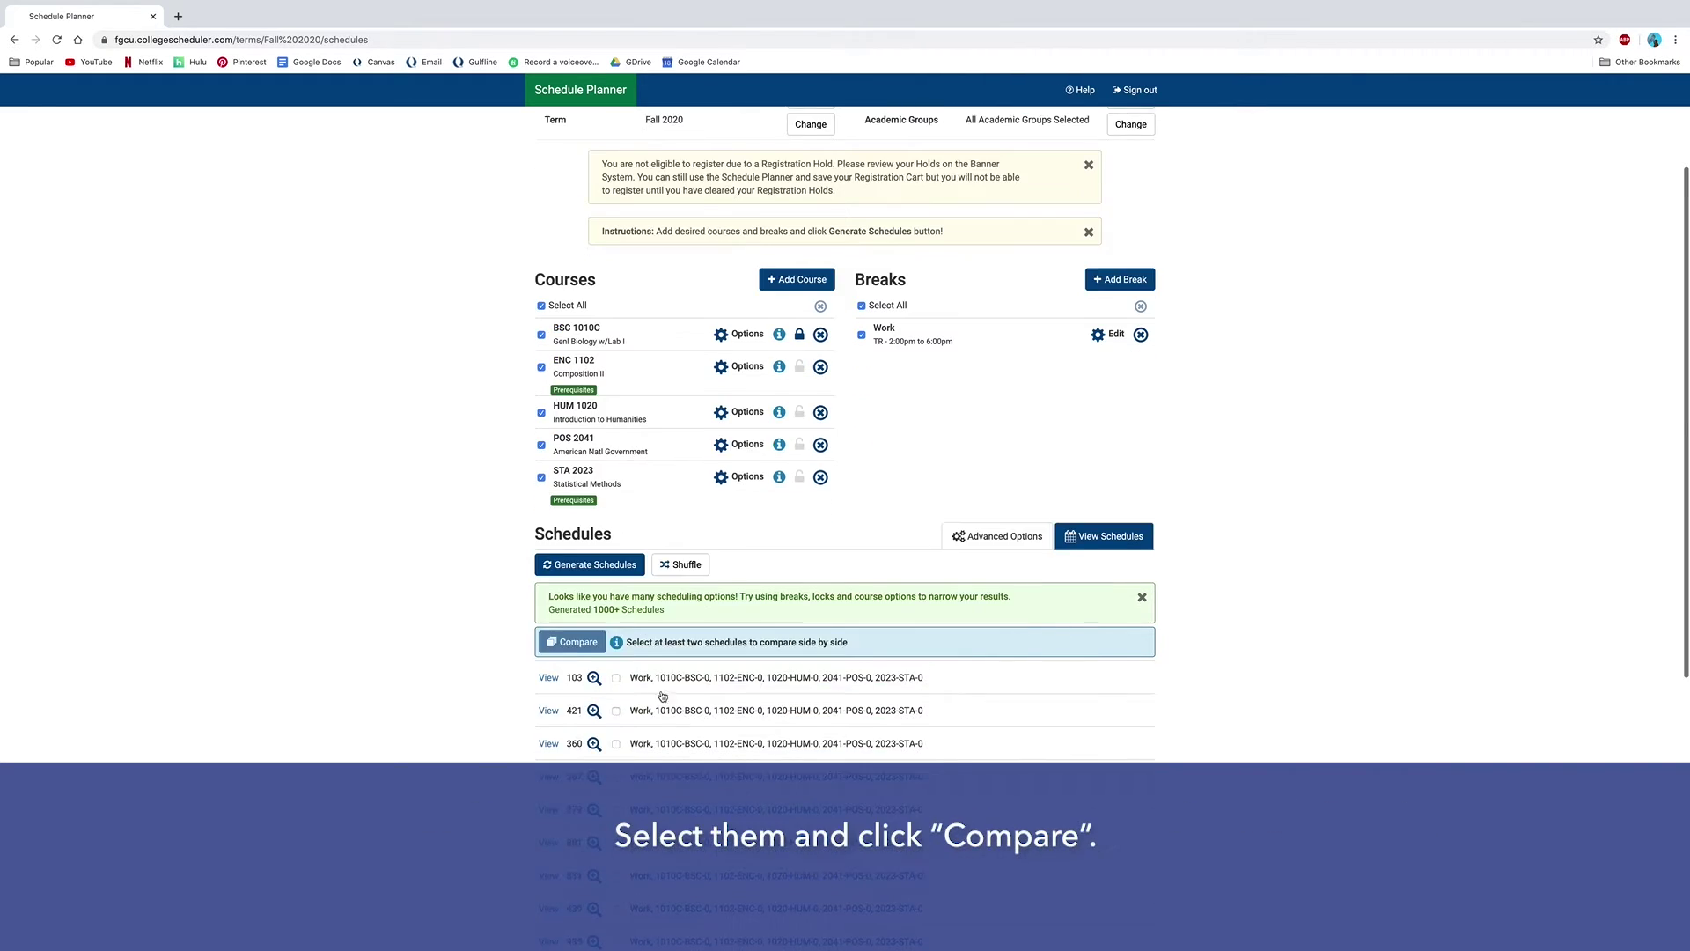
{"action": "left_click", "coordinate": [615, 608]}
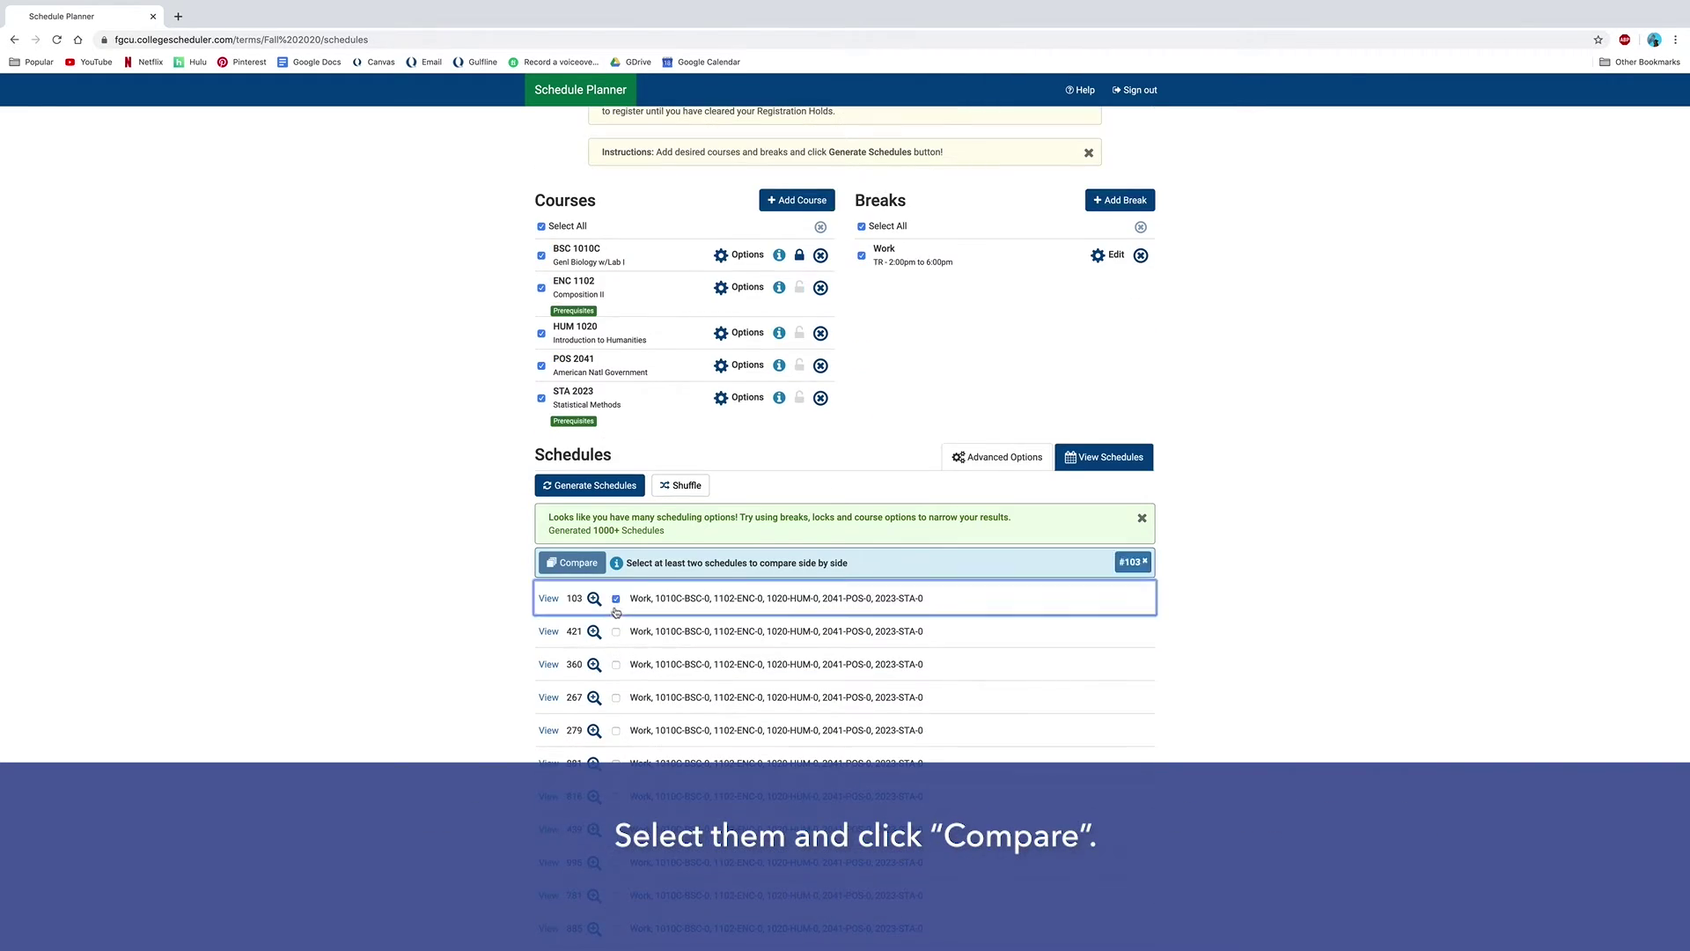
{"action": "left_click", "coordinate": [615, 631]}
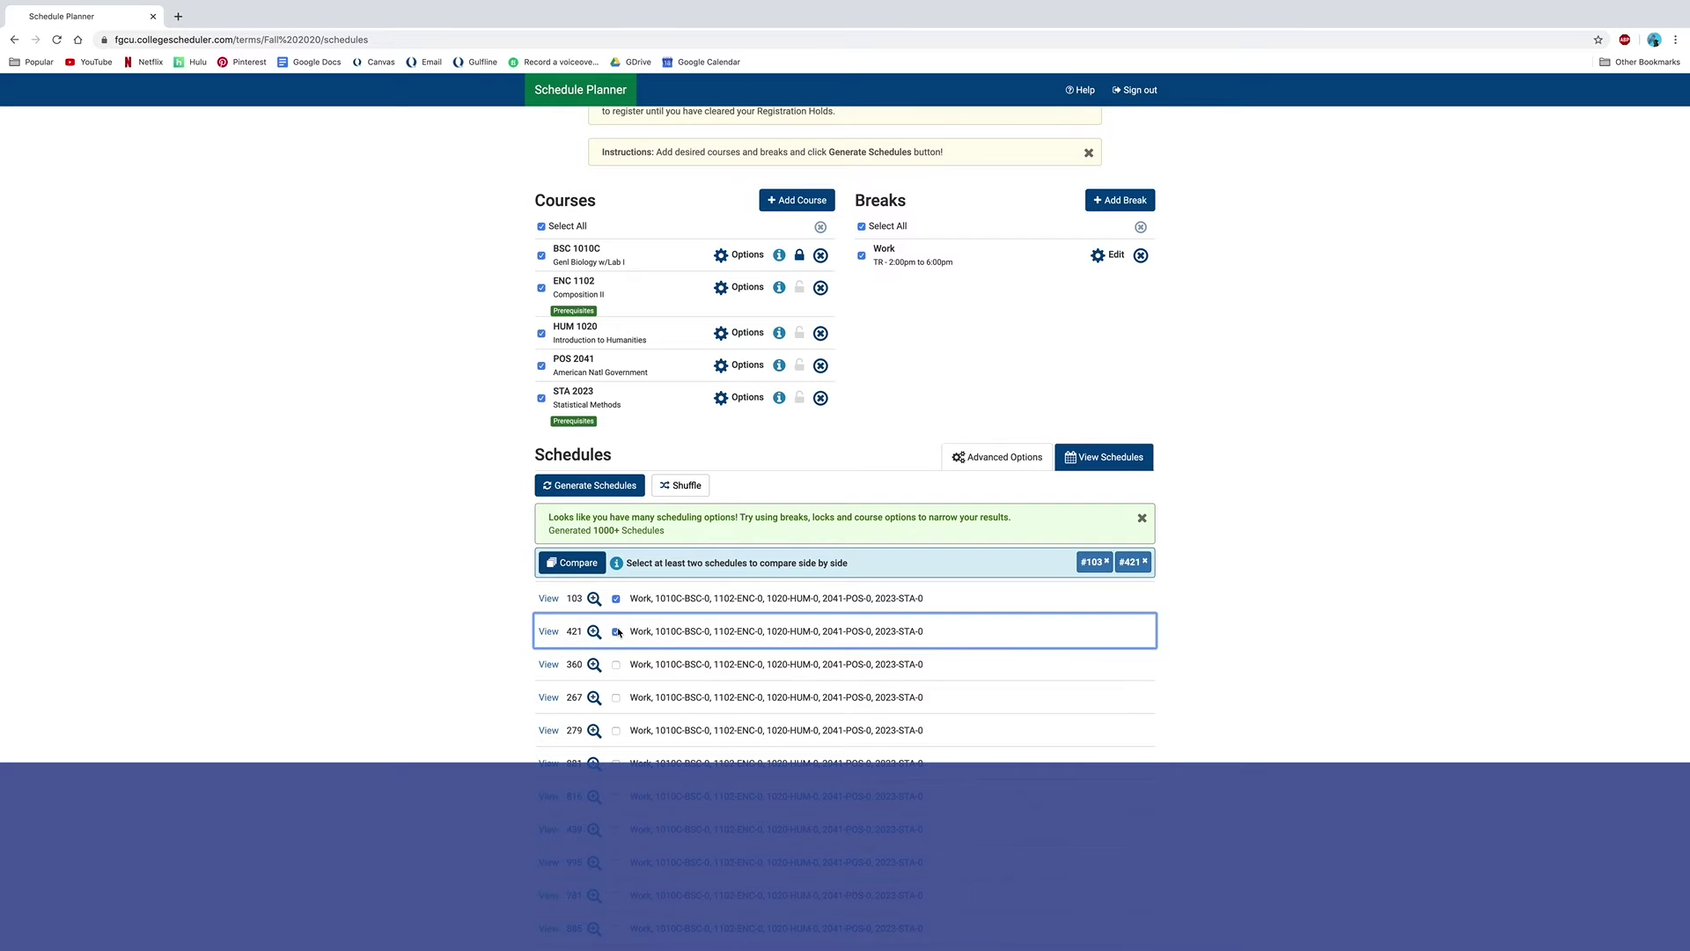
{"action": "left_click", "coordinate": [567, 532]}
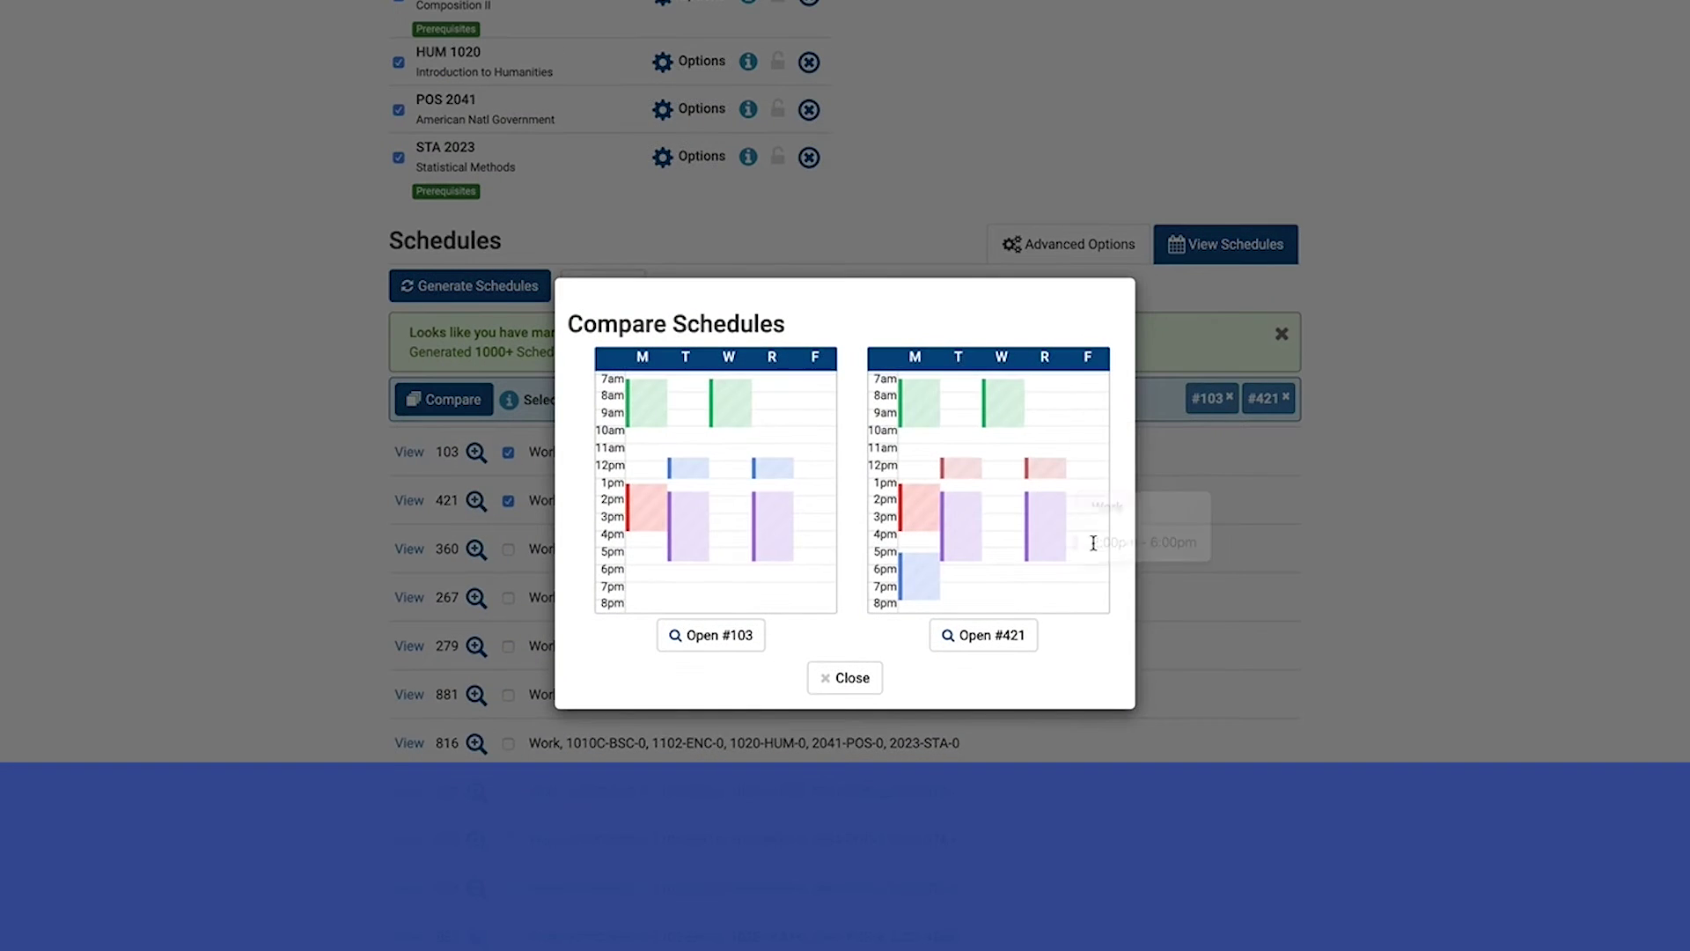
{"action": "mouse_move", "coordinate": [1064, 539]}
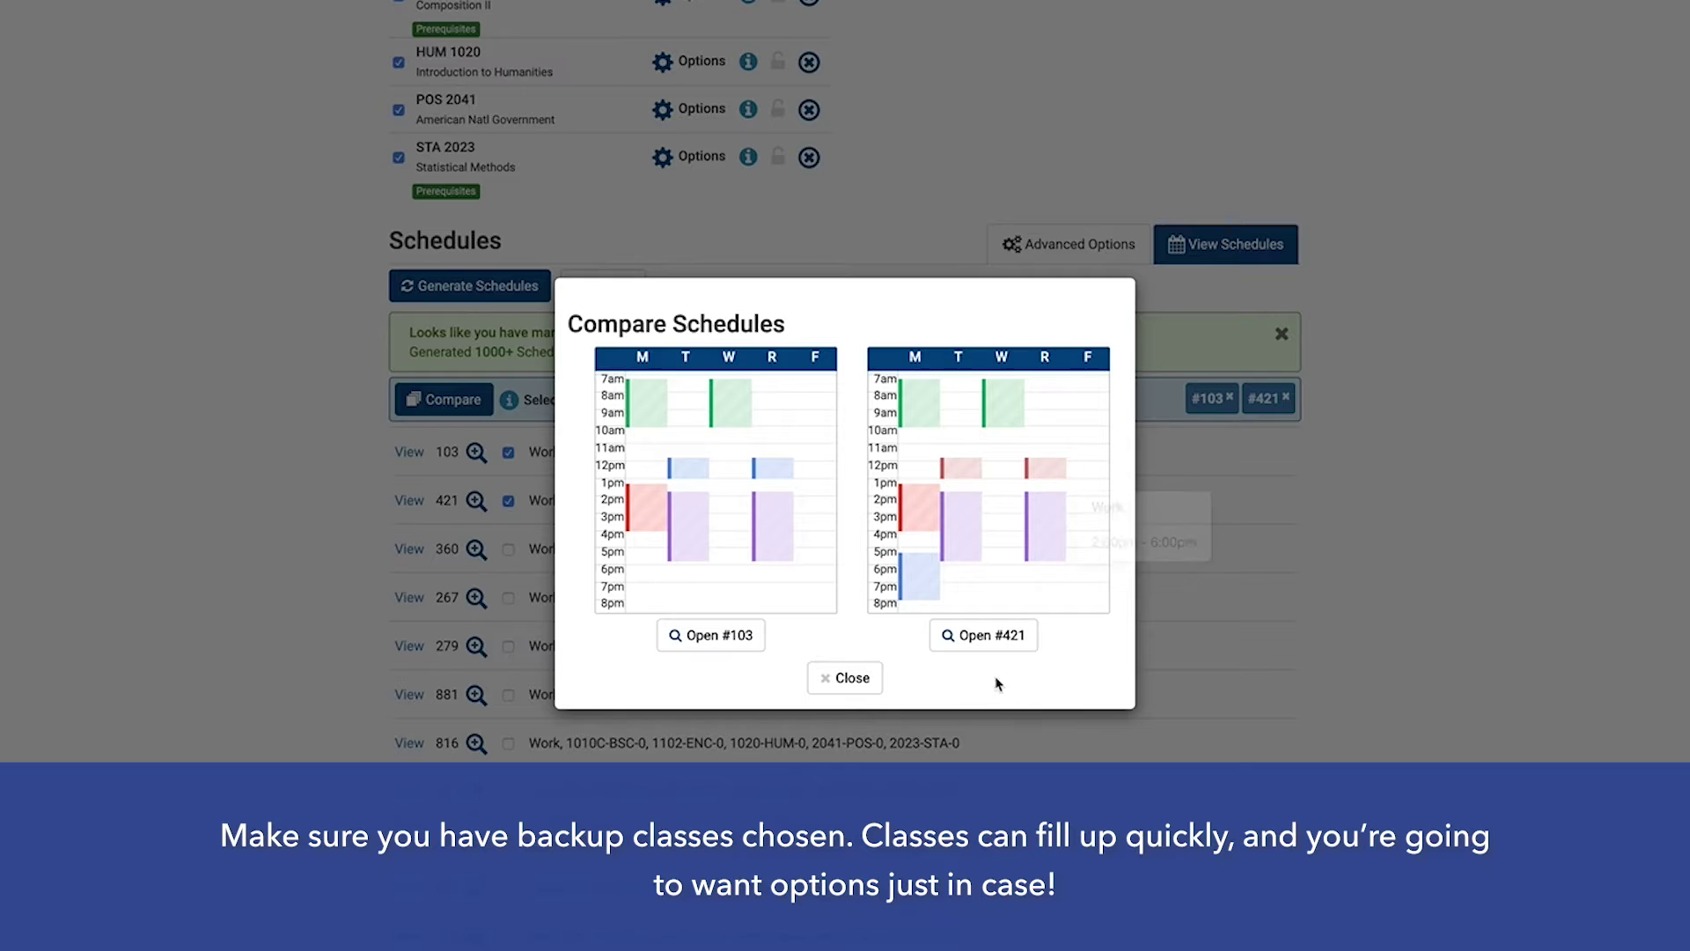
{"action": "left_click", "coordinate": [844, 682]}
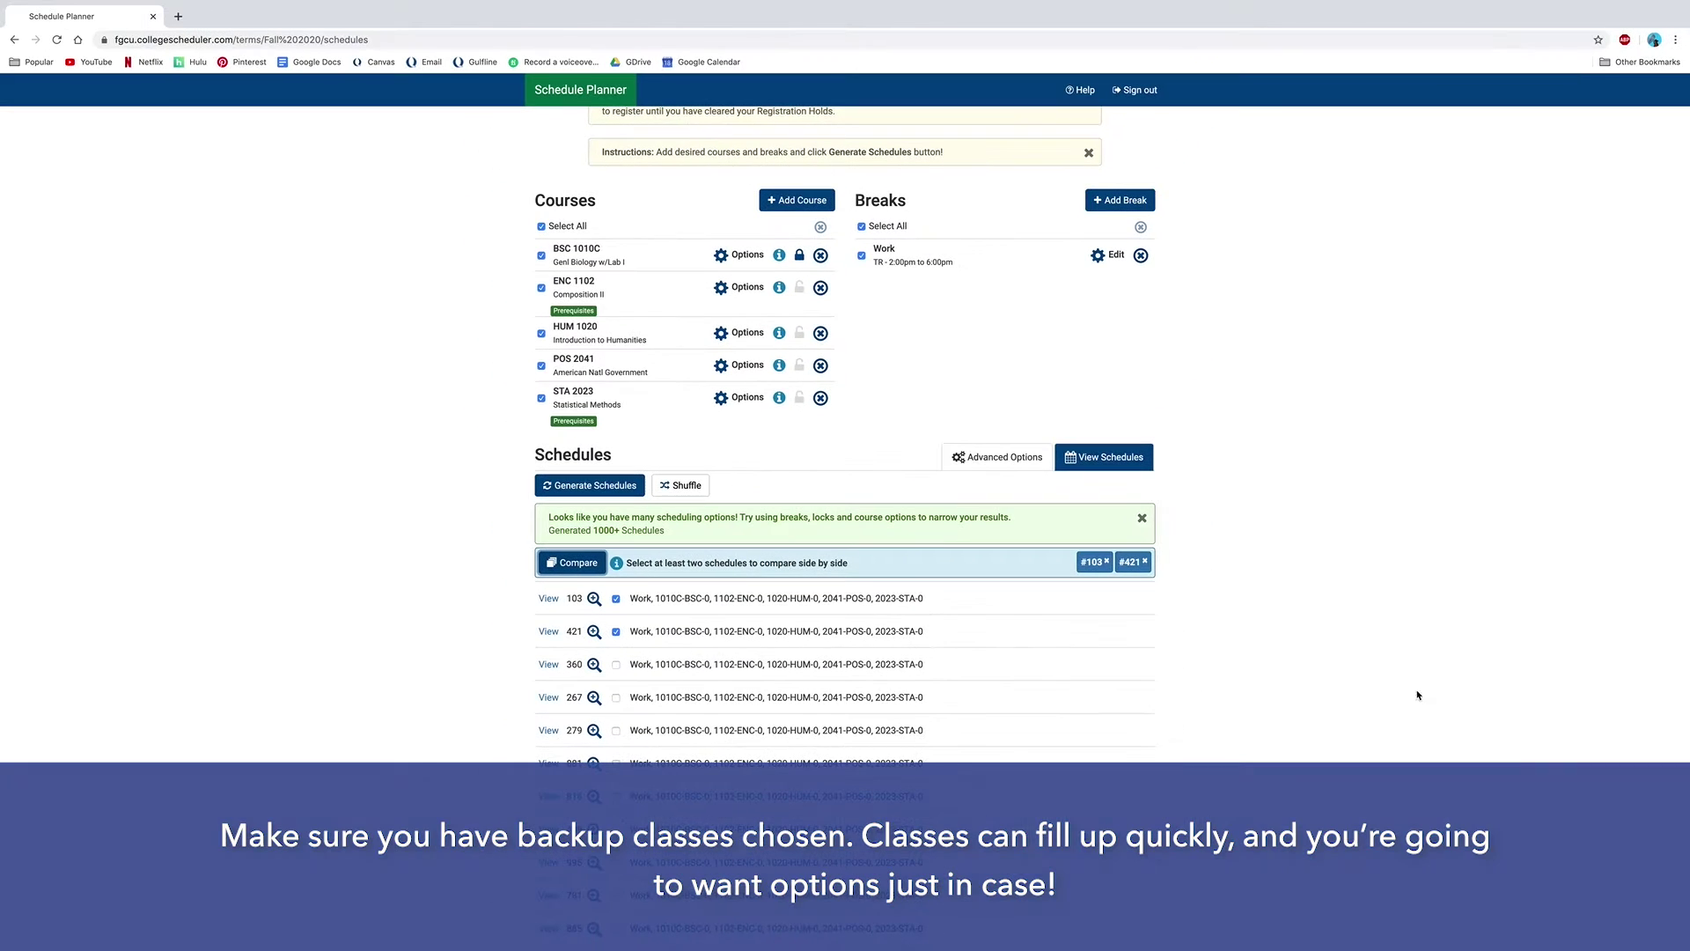
Open the full details of schedule 103.
{"action": "scroll", "coordinate": [483, 502], "scroll_direction": "down", "scroll_amount": 2}
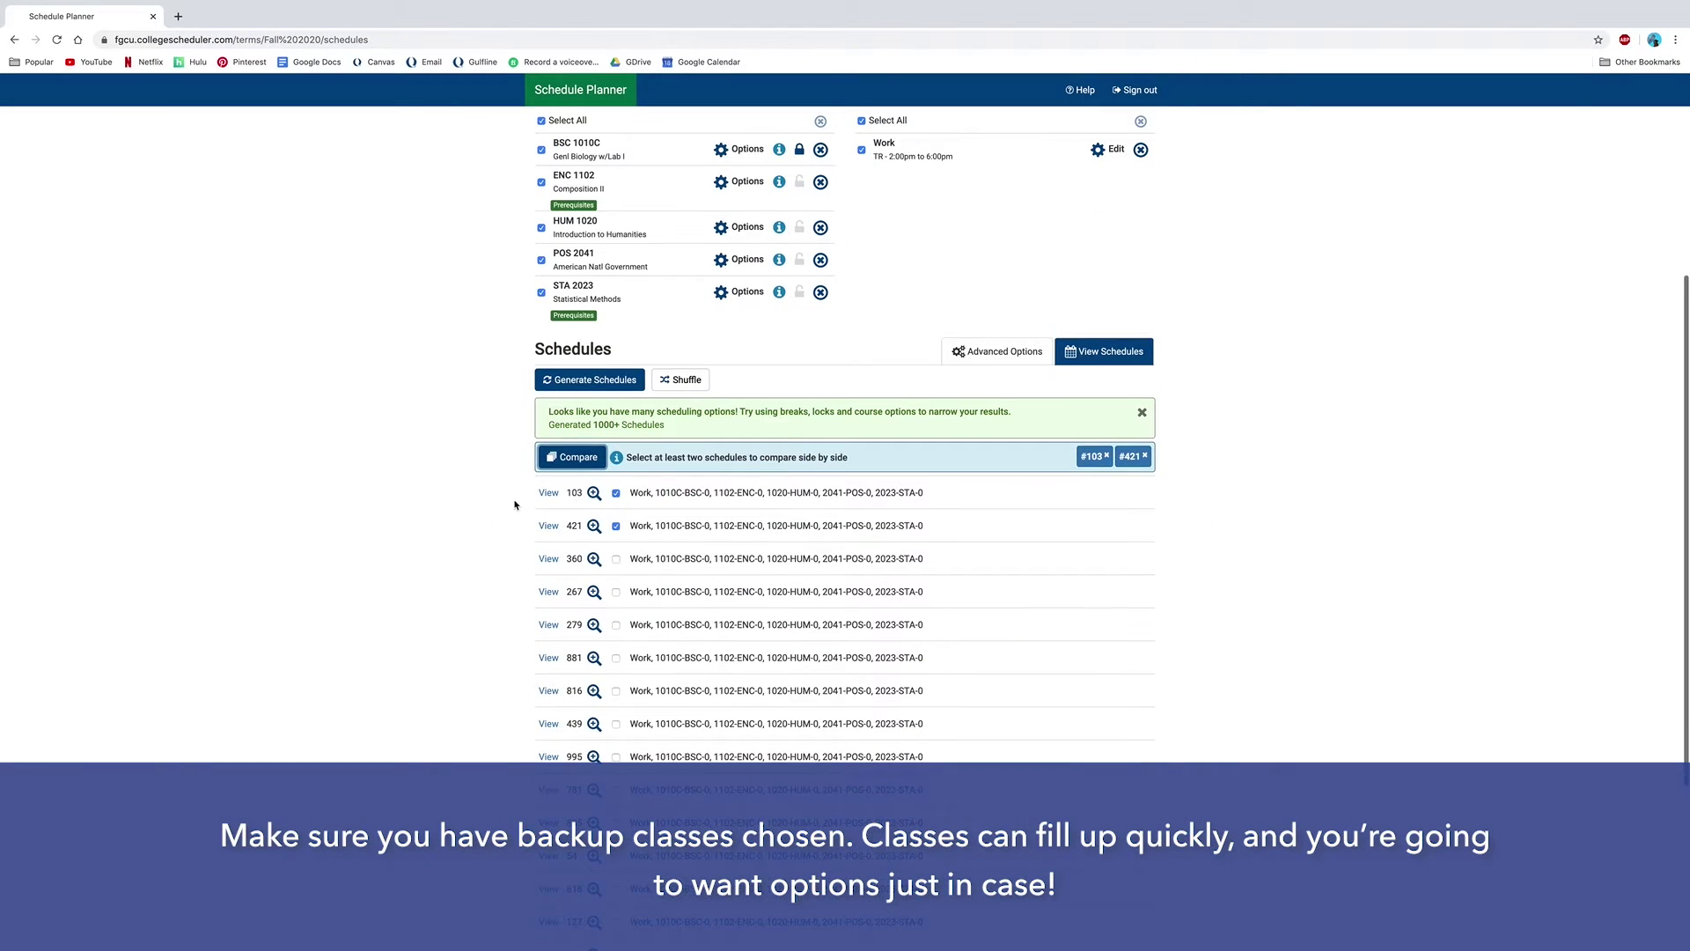
{"action": "scroll", "coordinate": [529, 502], "scroll_direction": "up", "scroll_amount": 1}
{"action": "left_click", "coordinate": [547, 521]}
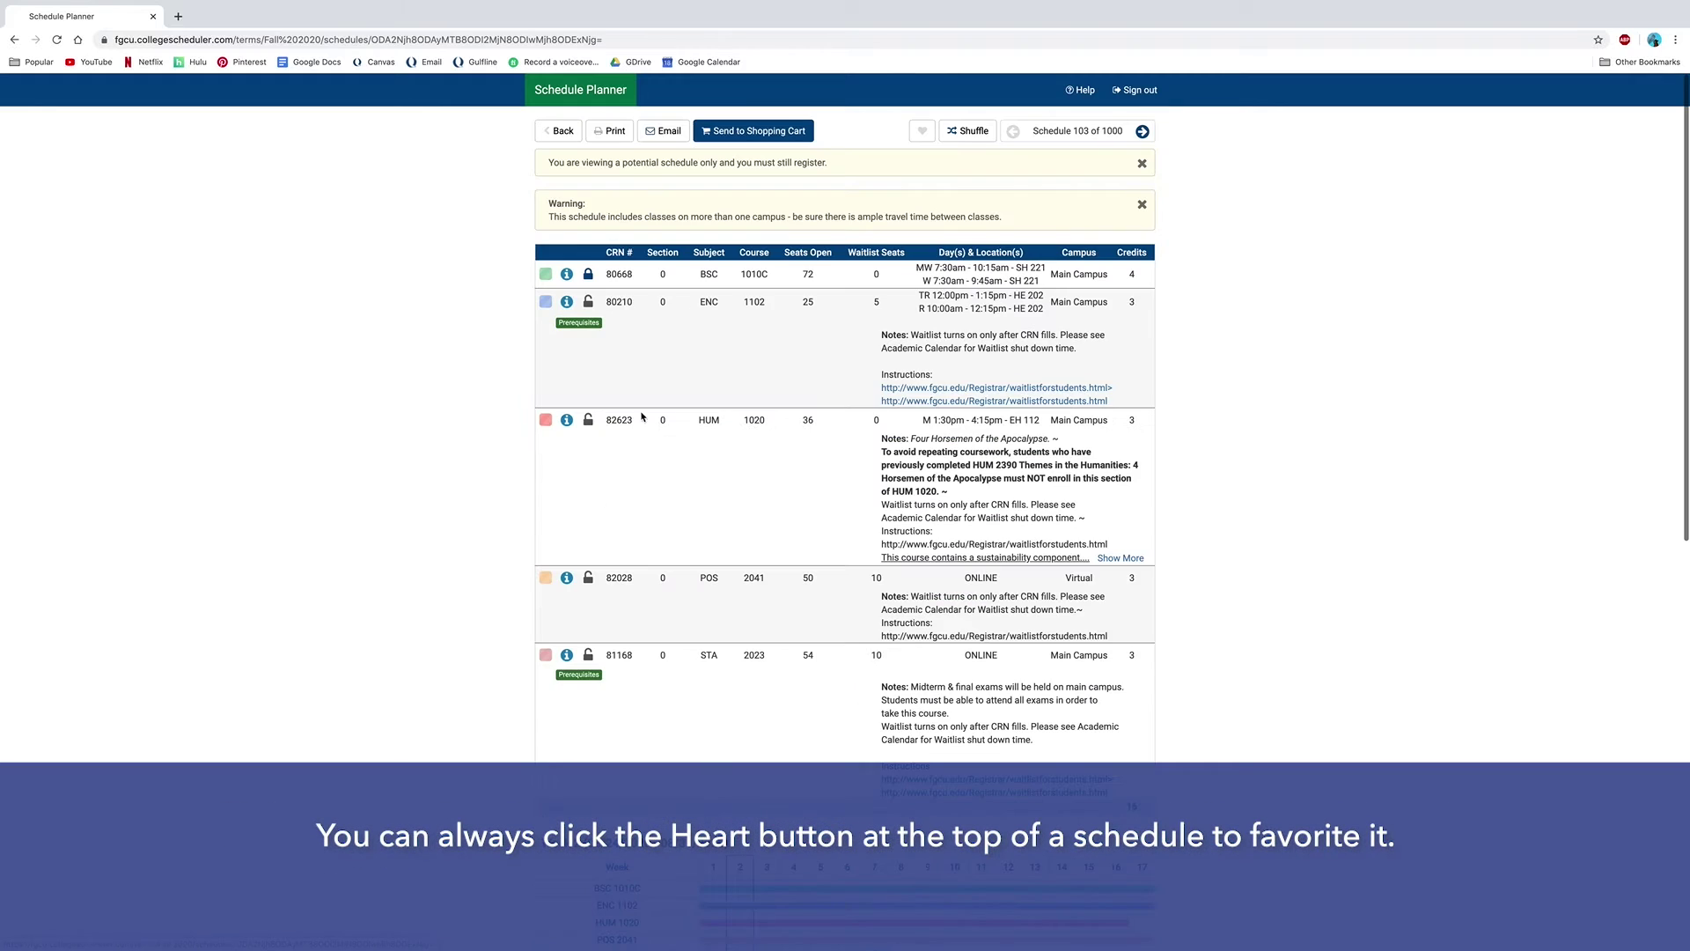
Send schedule 103 to the Gulfline registration cart without saving it as a favorite.
{"action": "left_click", "coordinate": [929, 139]}
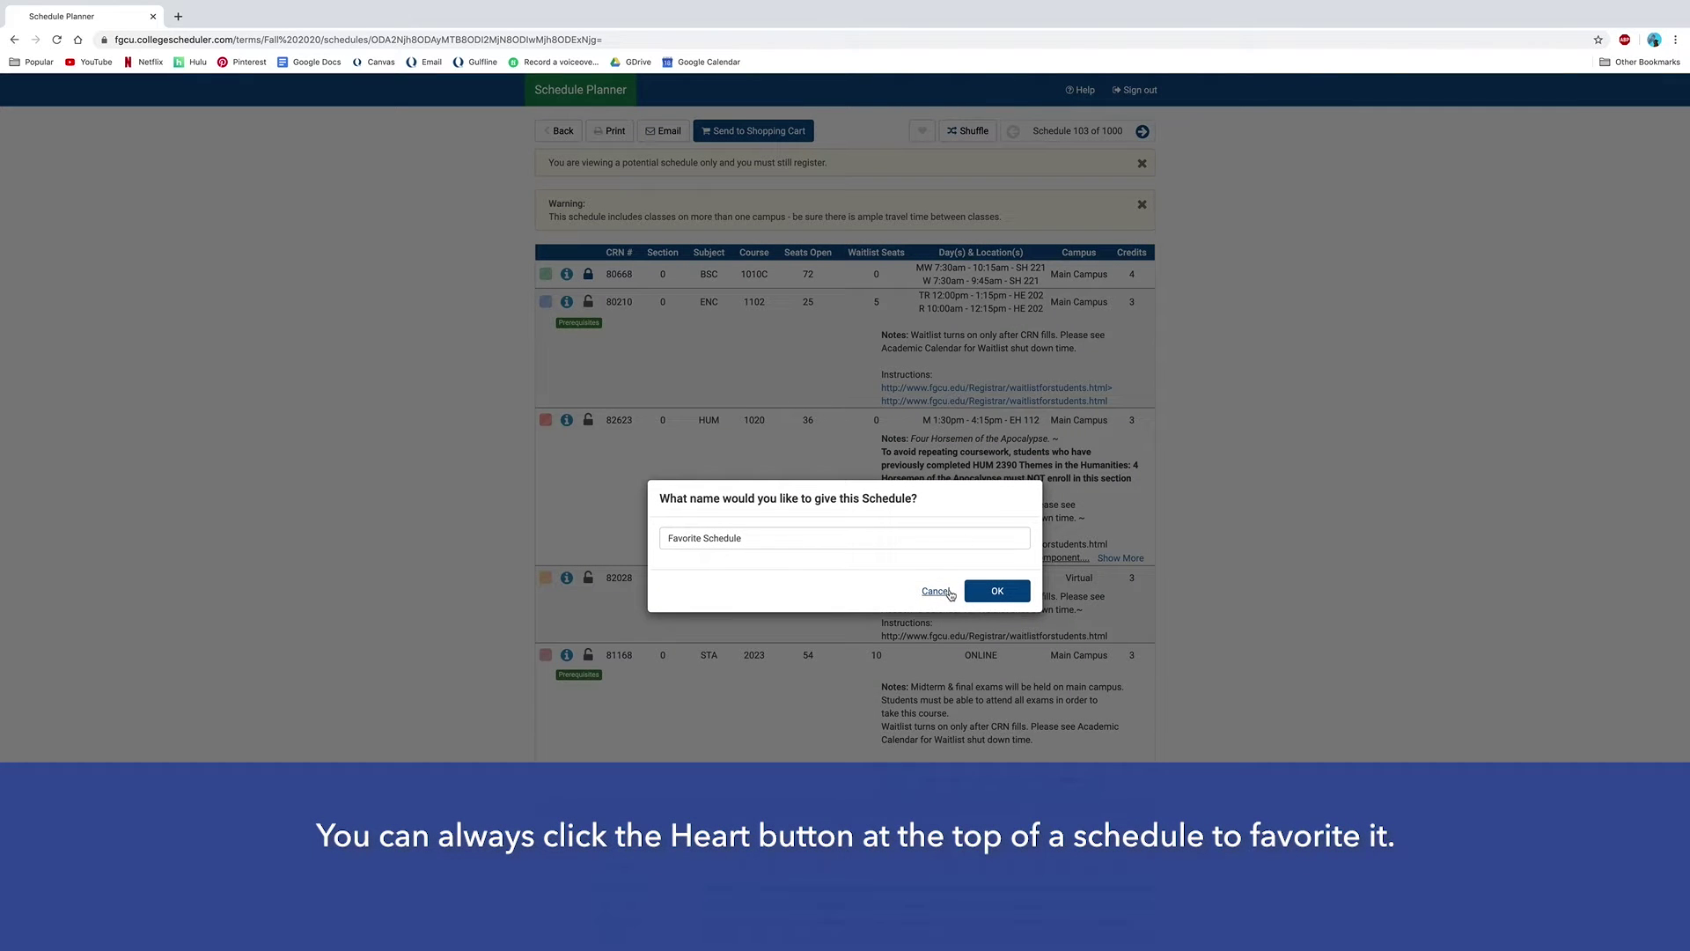
{"action": "left_click", "coordinate": [934, 590]}
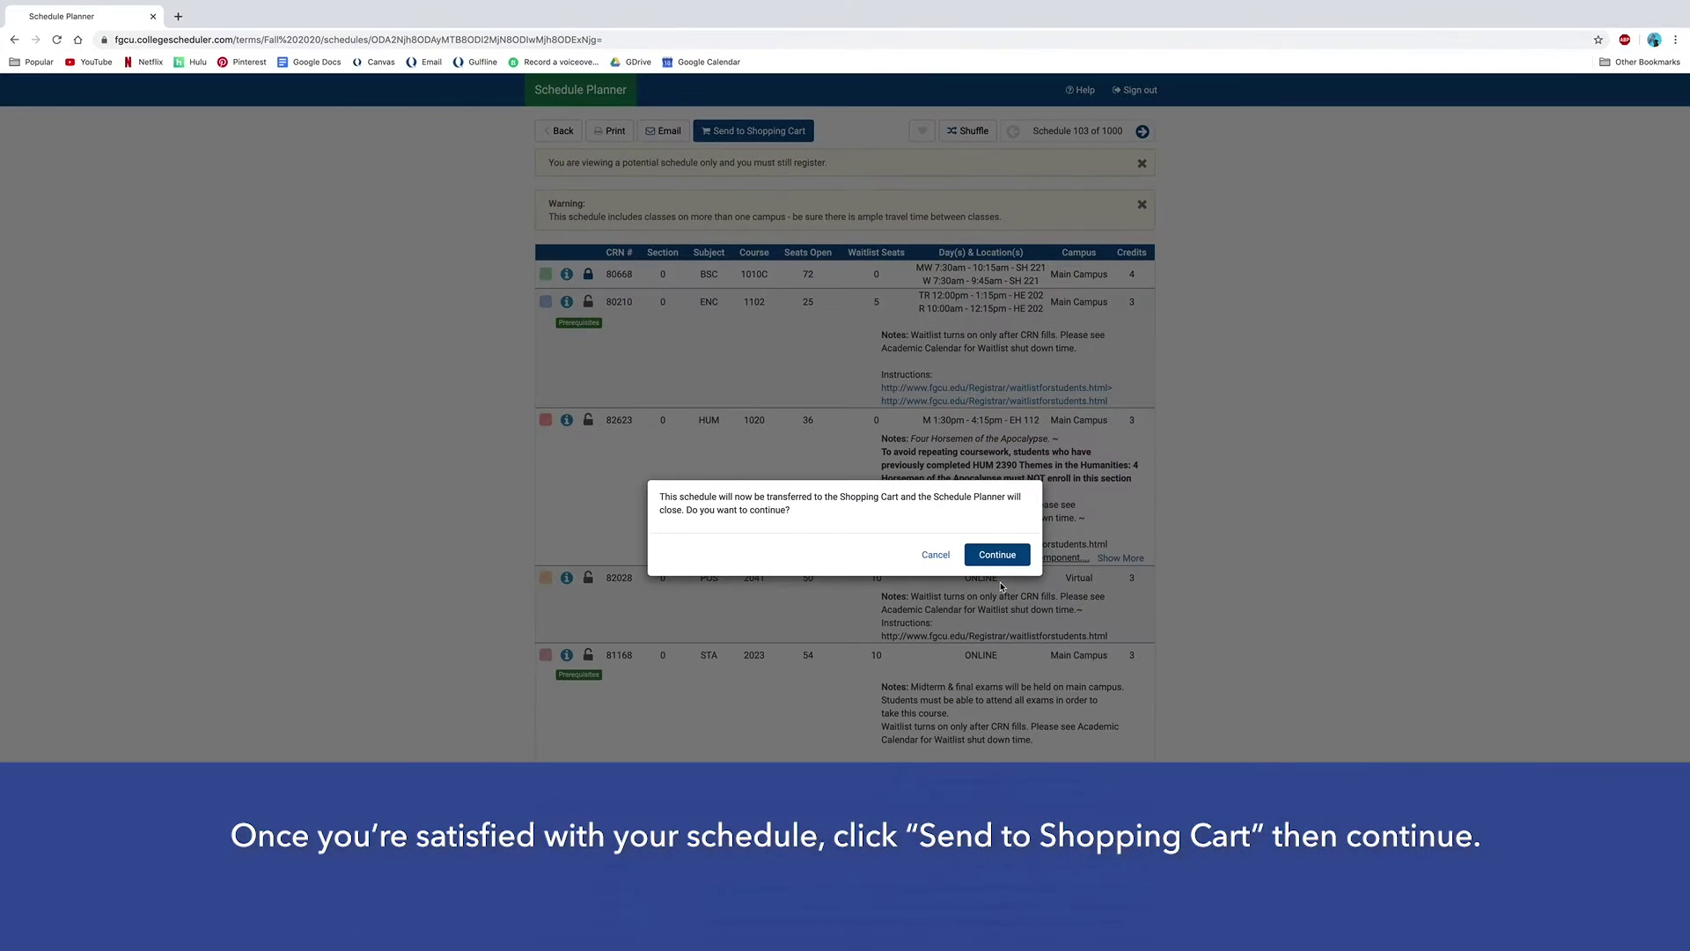
{"action": "left_click", "coordinate": [997, 555]}
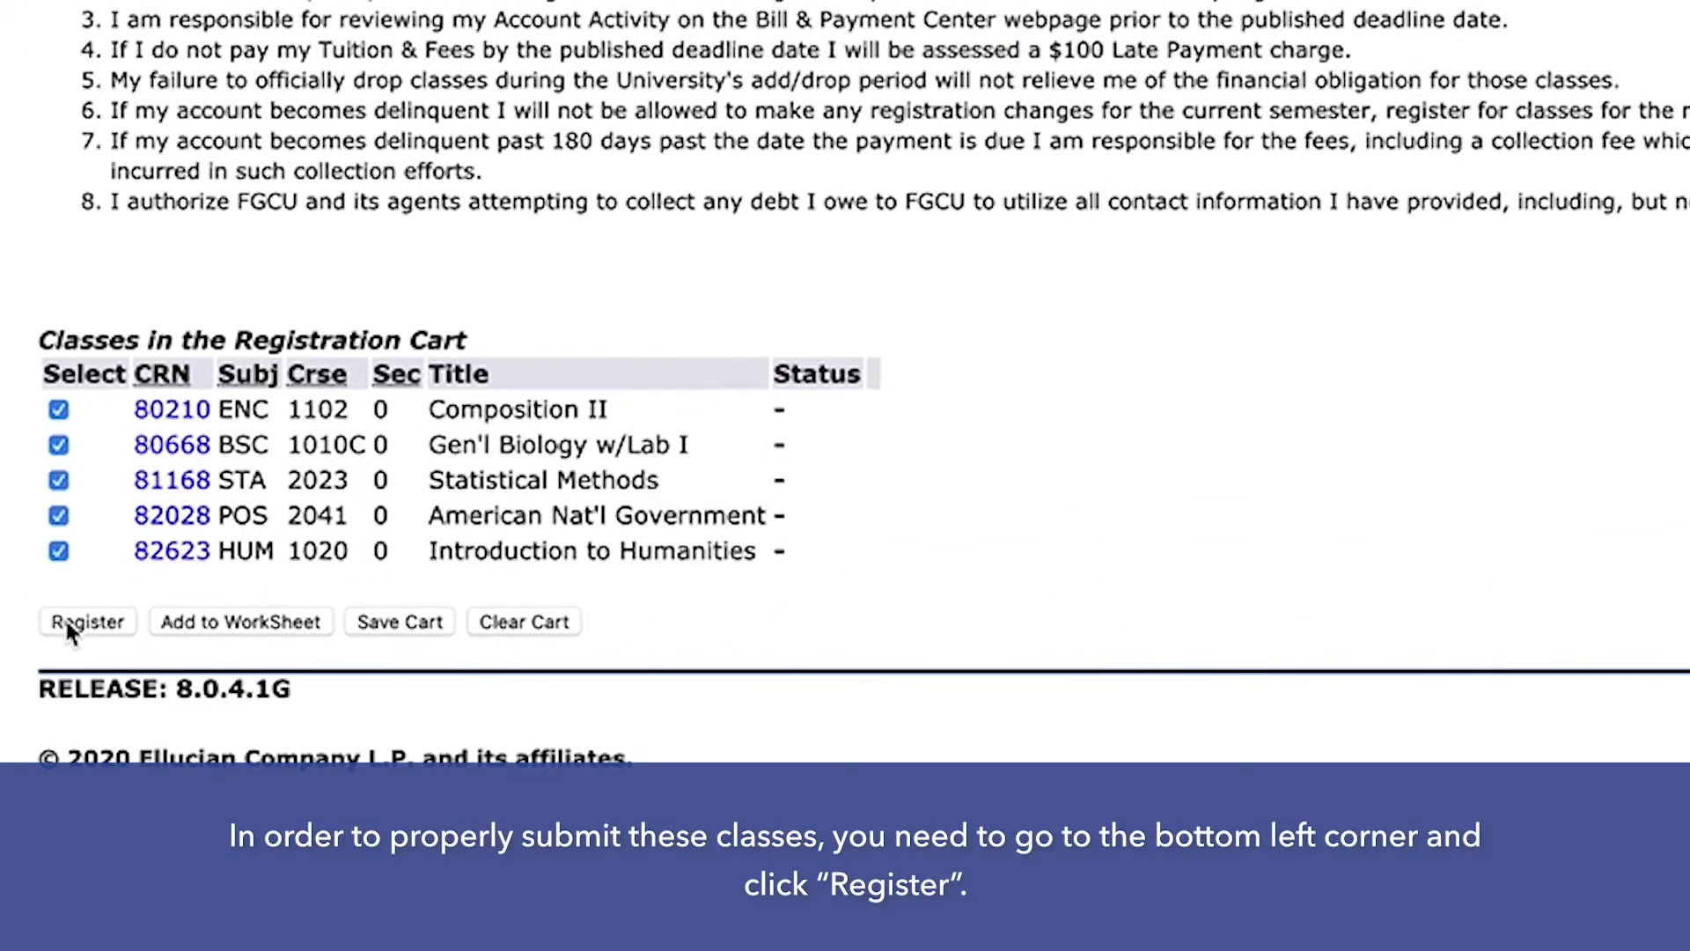
Submit the five carted classes for registration, then go back to the Schedule Planner Registration Cart.
{"action": "left_click", "coordinate": [69, 630]}
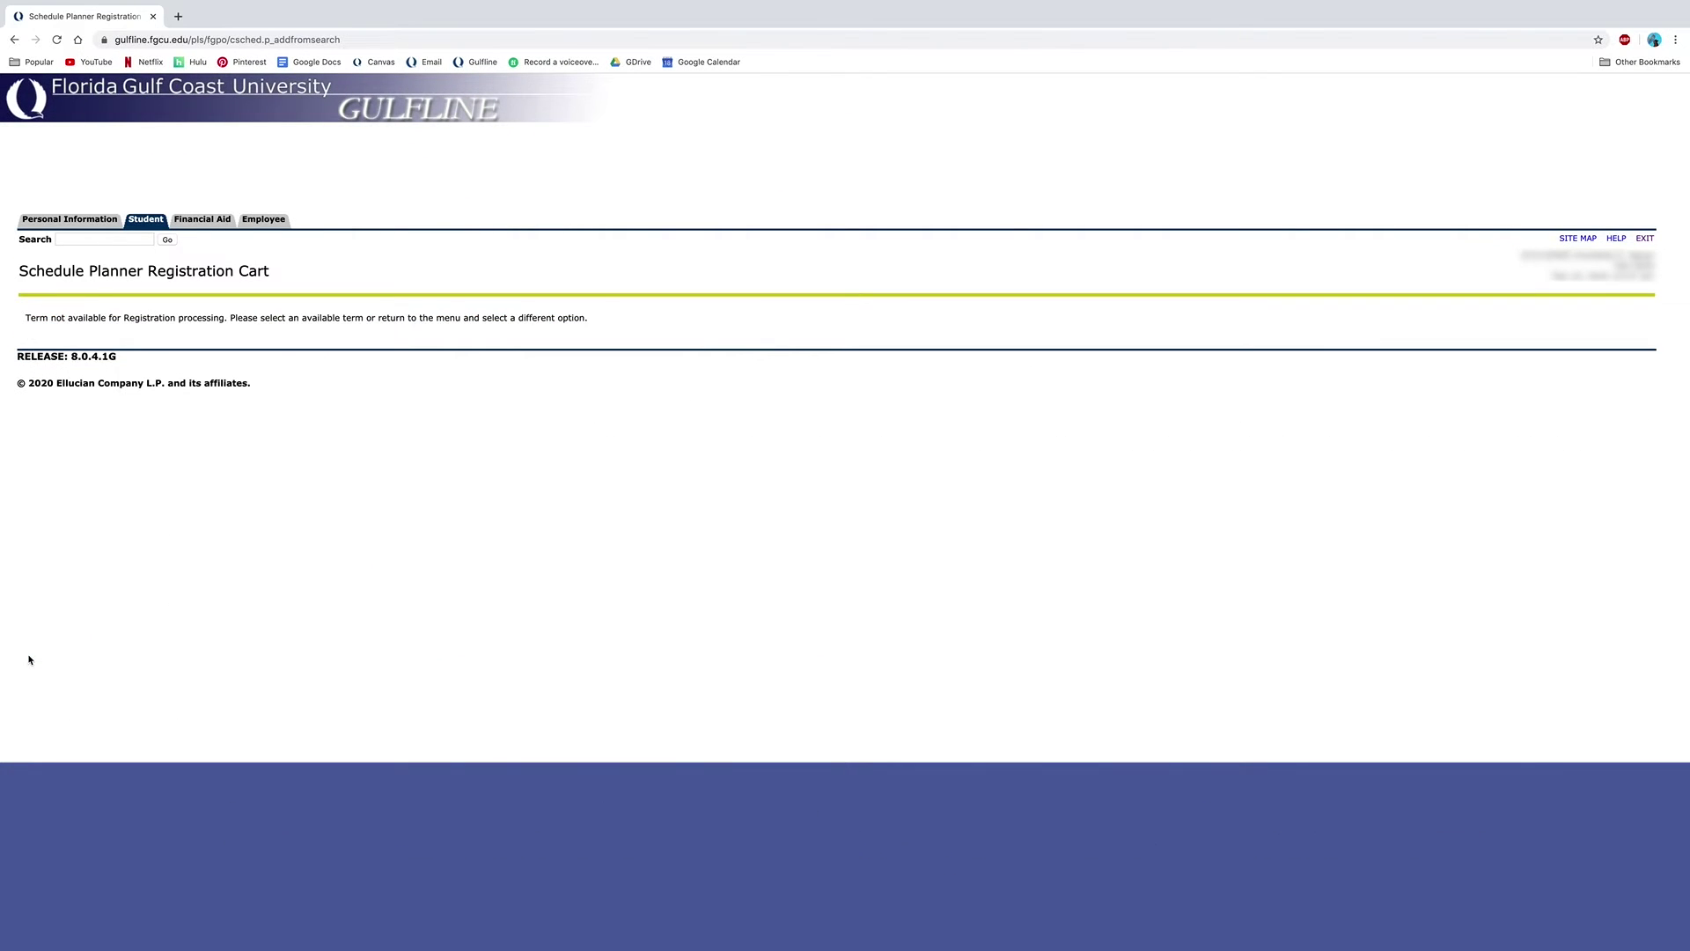
{"action": "left_click", "coordinate": [142, 219]}
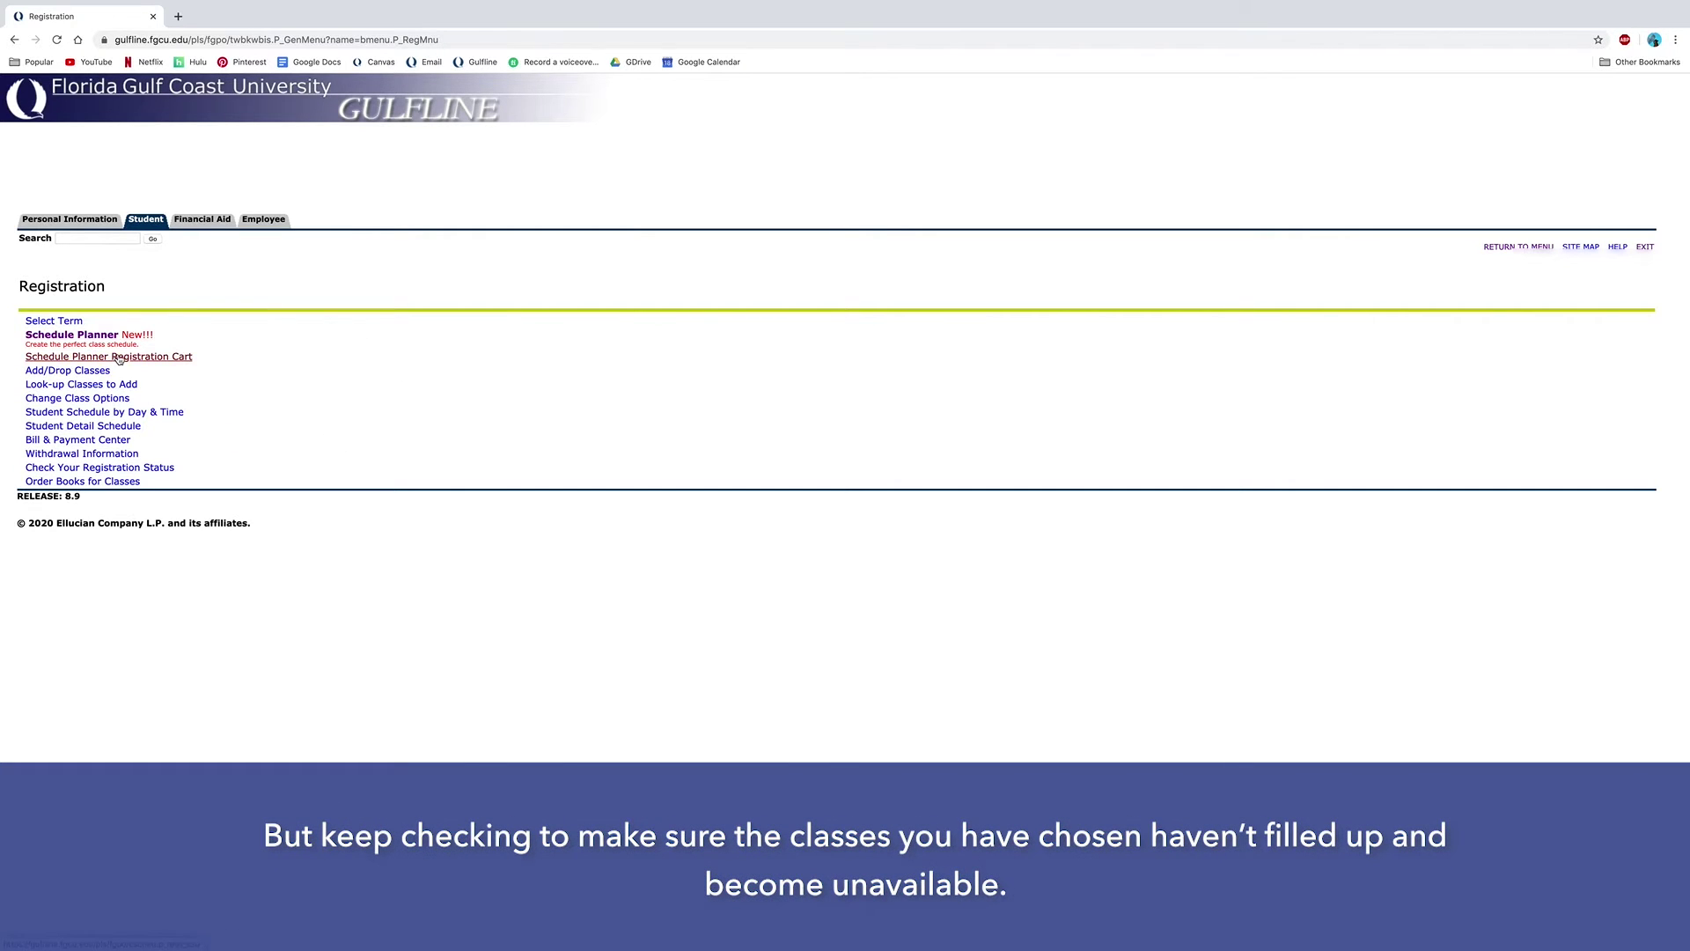
{"action": "left_click", "coordinate": [119, 357]}
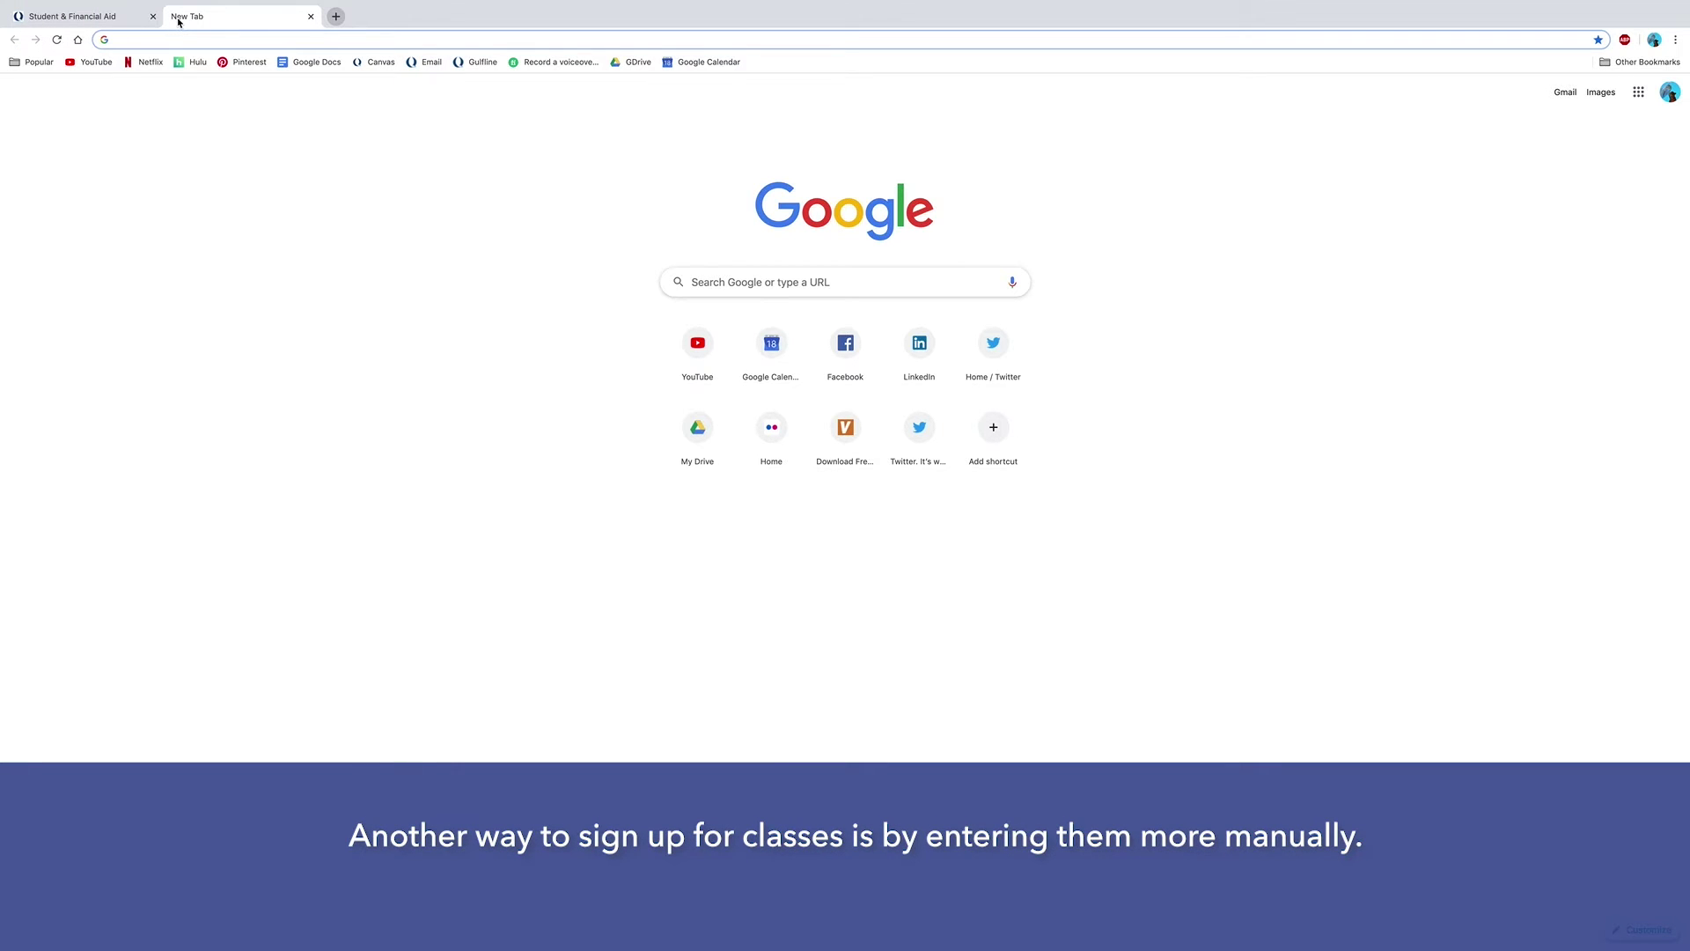
Load fgcu.edu and site-search 'fgcu schedule search' to reach the Schedule Search form.
{"action": "type", "text": "fgcu.edu"}
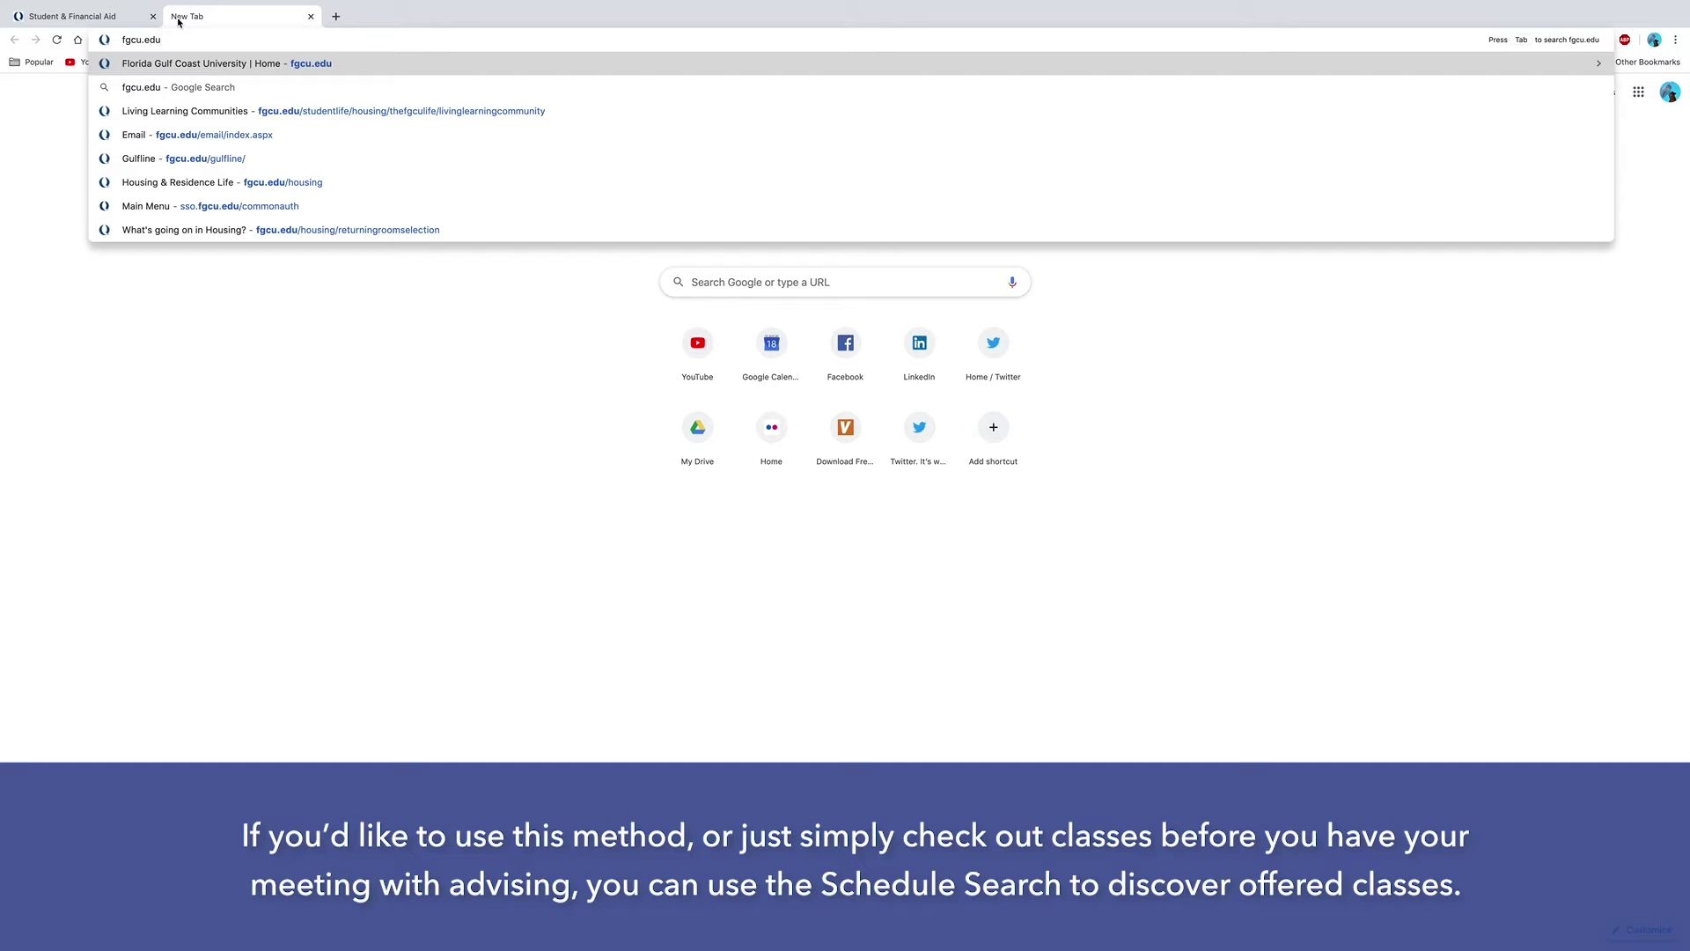
{"action": "key", "text": "Return"}
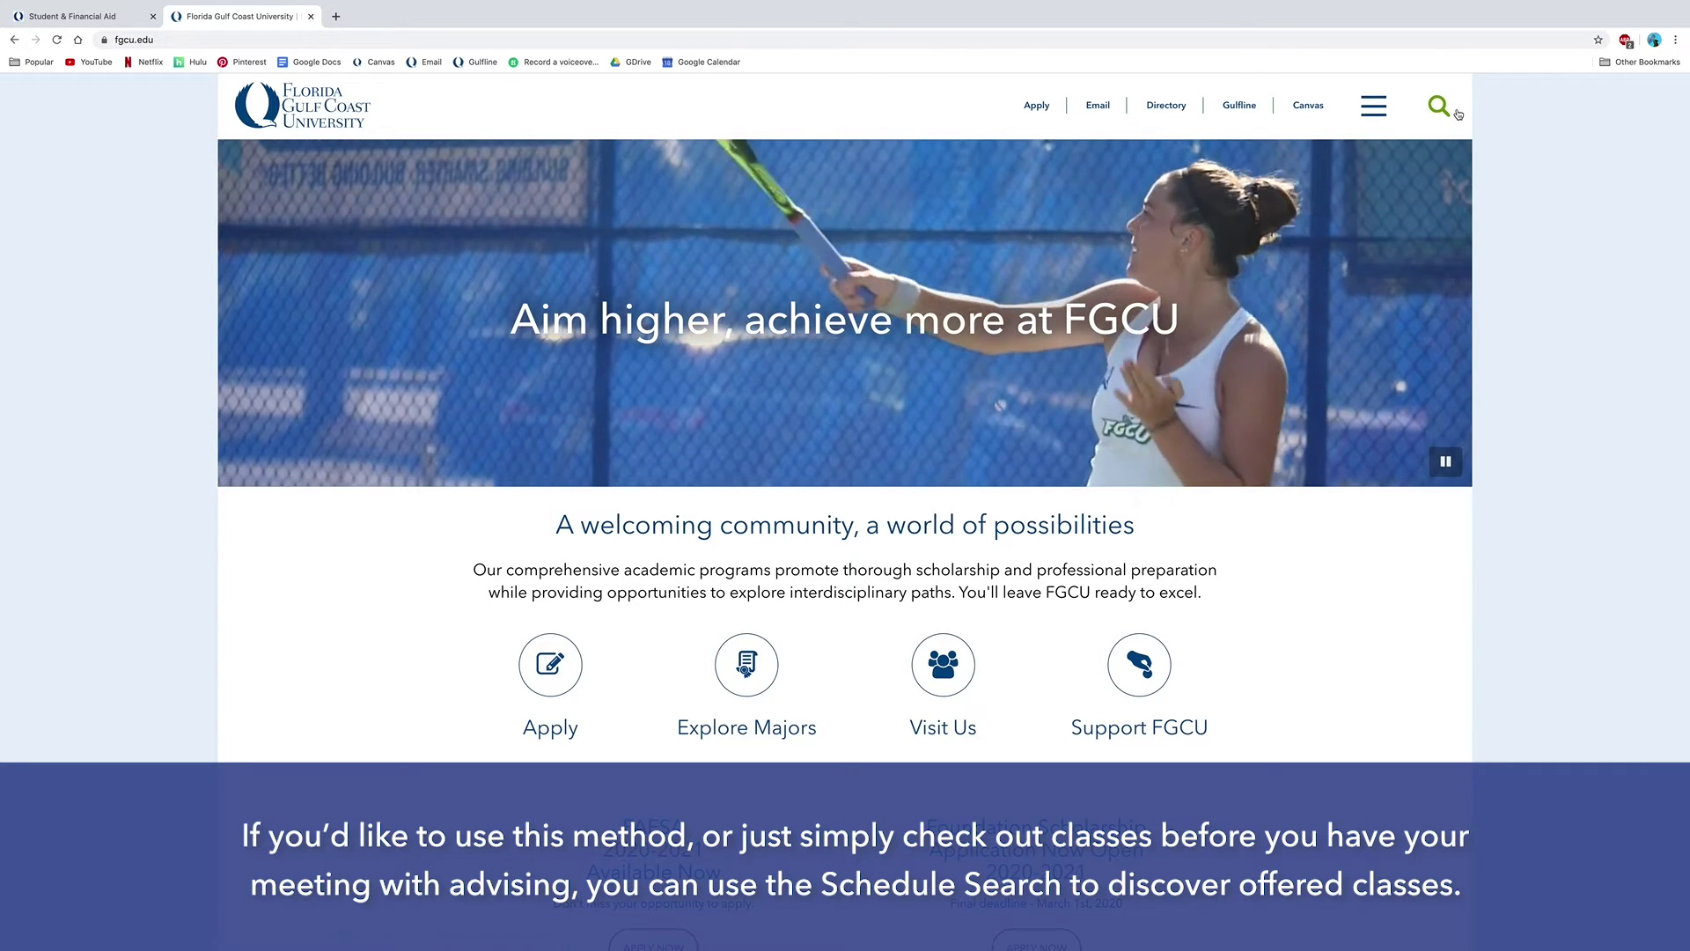
{"action": "left_click", "coordinate": [1438, 105]}
{"action": "type", "text": "fgcu sche"}
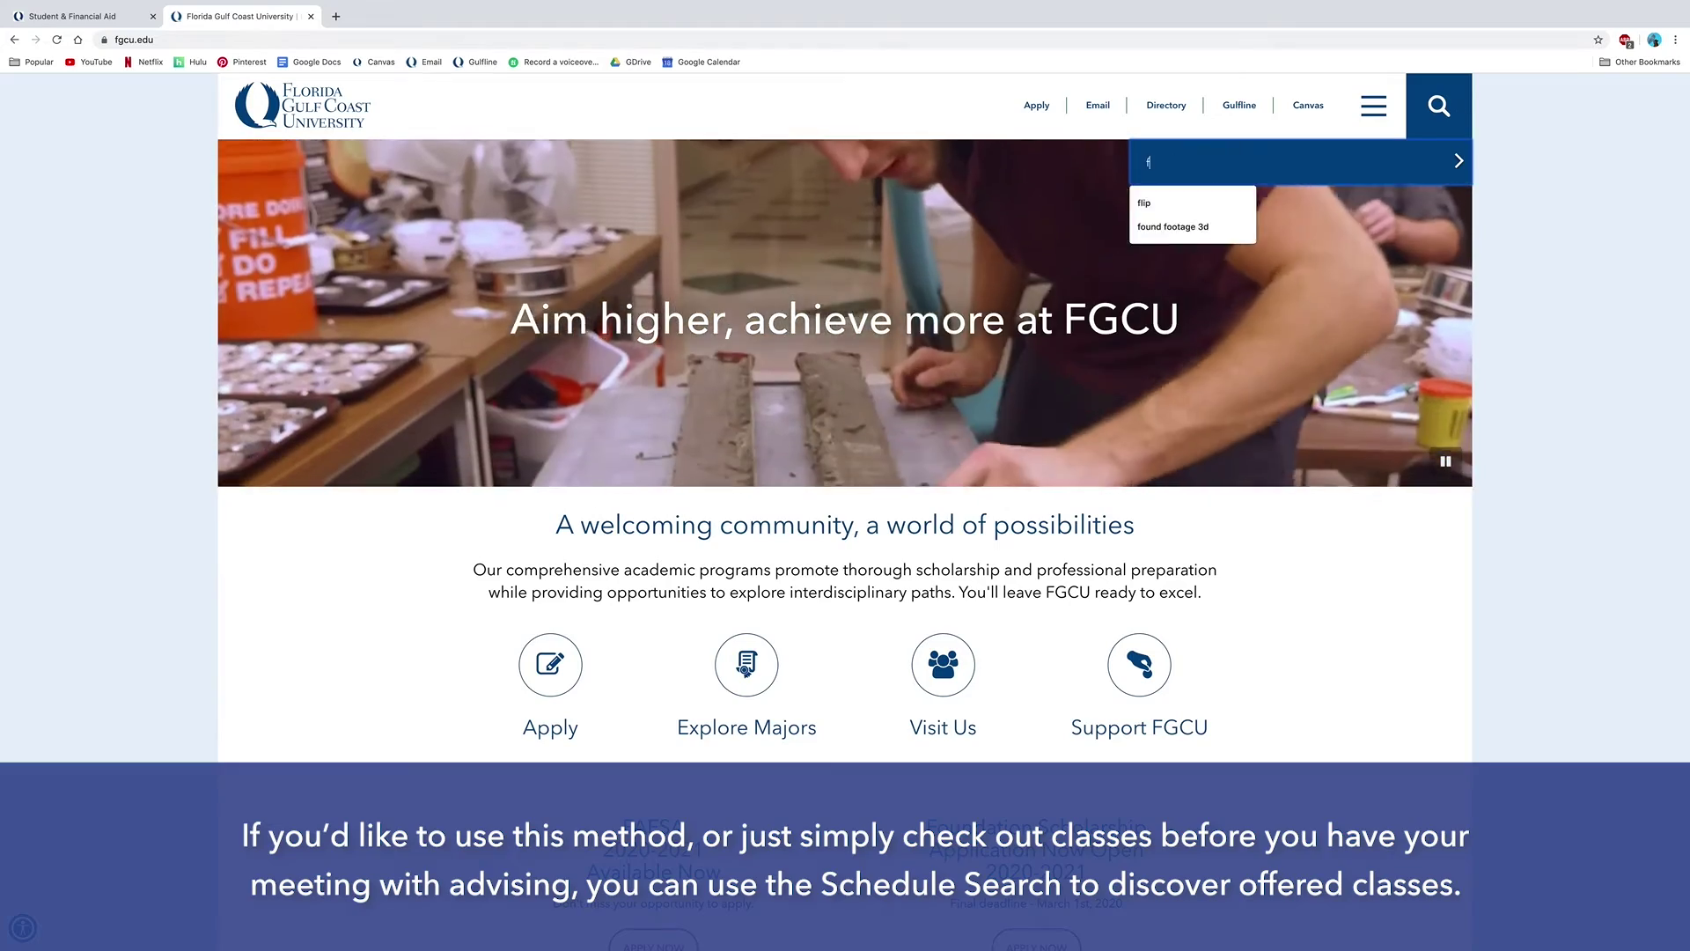
{"action": "type", "text": "dule search"}
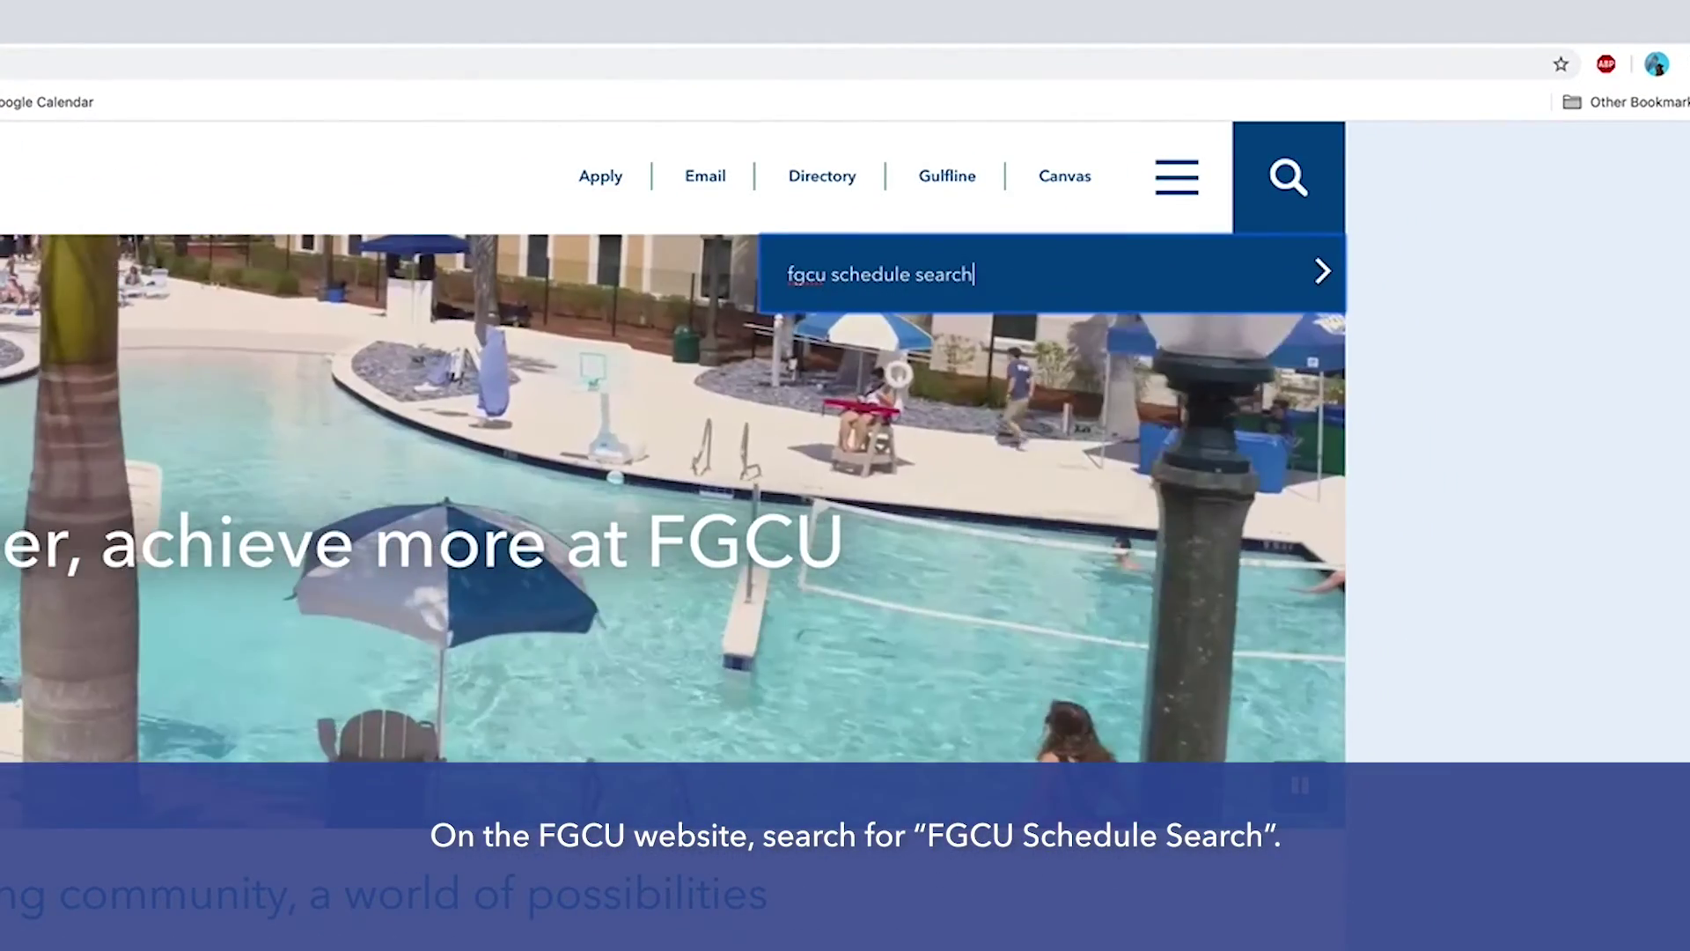
{"action": "key", "text": "Return"}
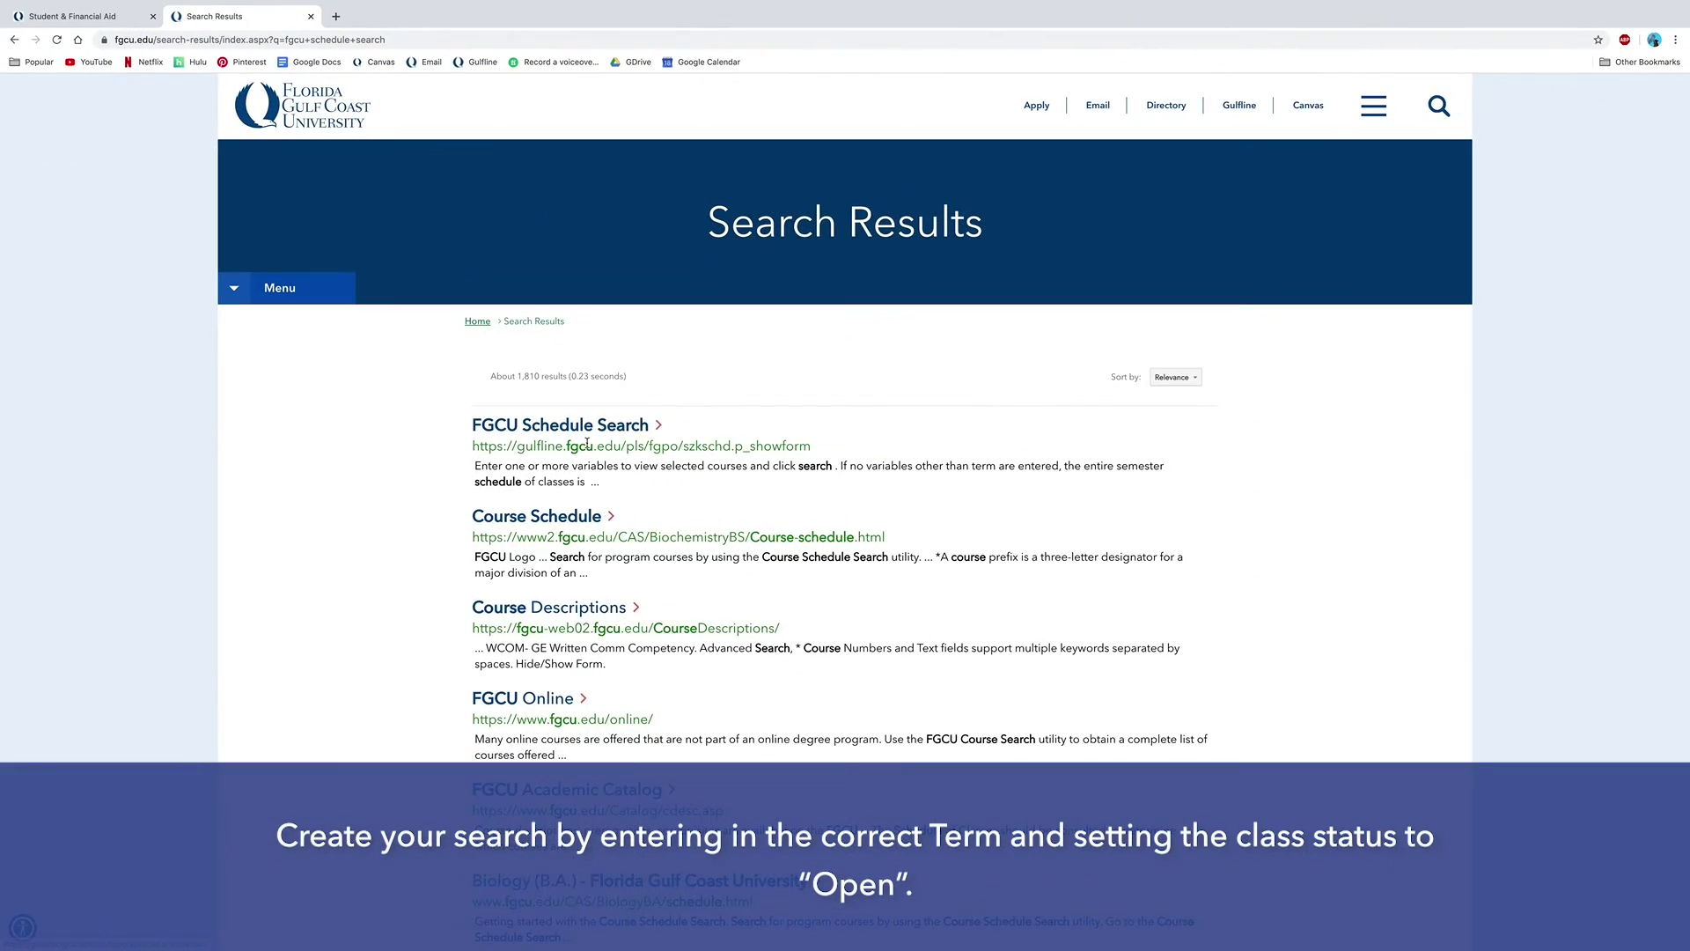
{"action": "left_click", "coordinate": [587, 443]}
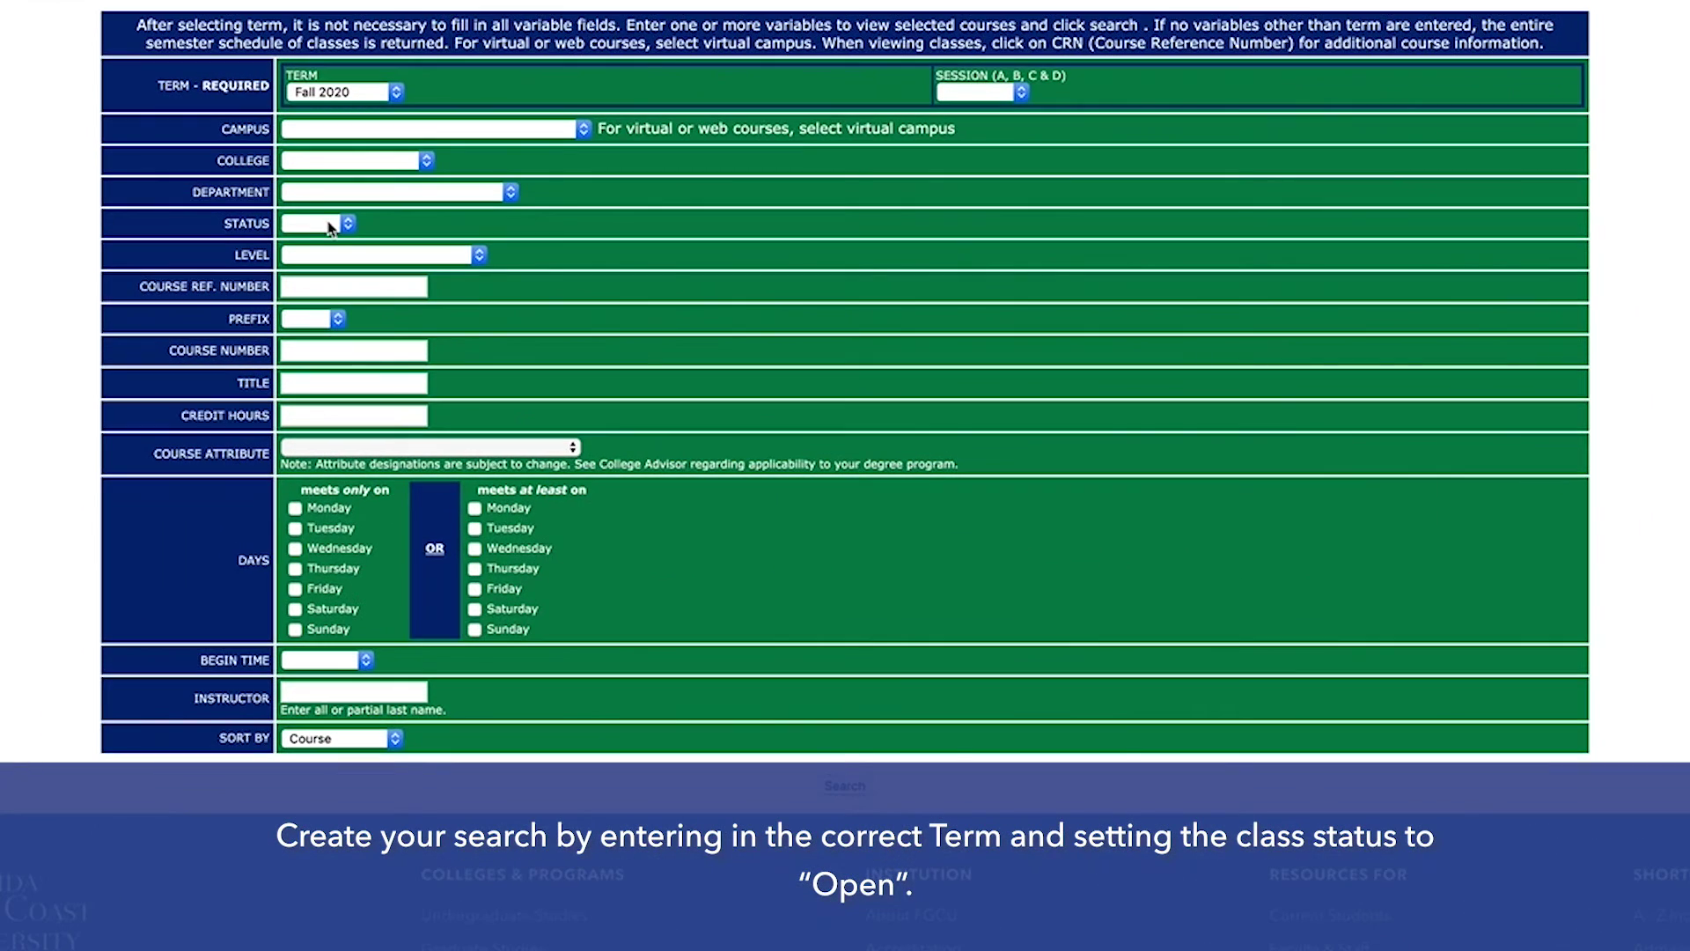
Search Fall 2020 for Open sections with prefix POS and course number 2041.
{"action": "left_click", "coordinate": [329, 224]}
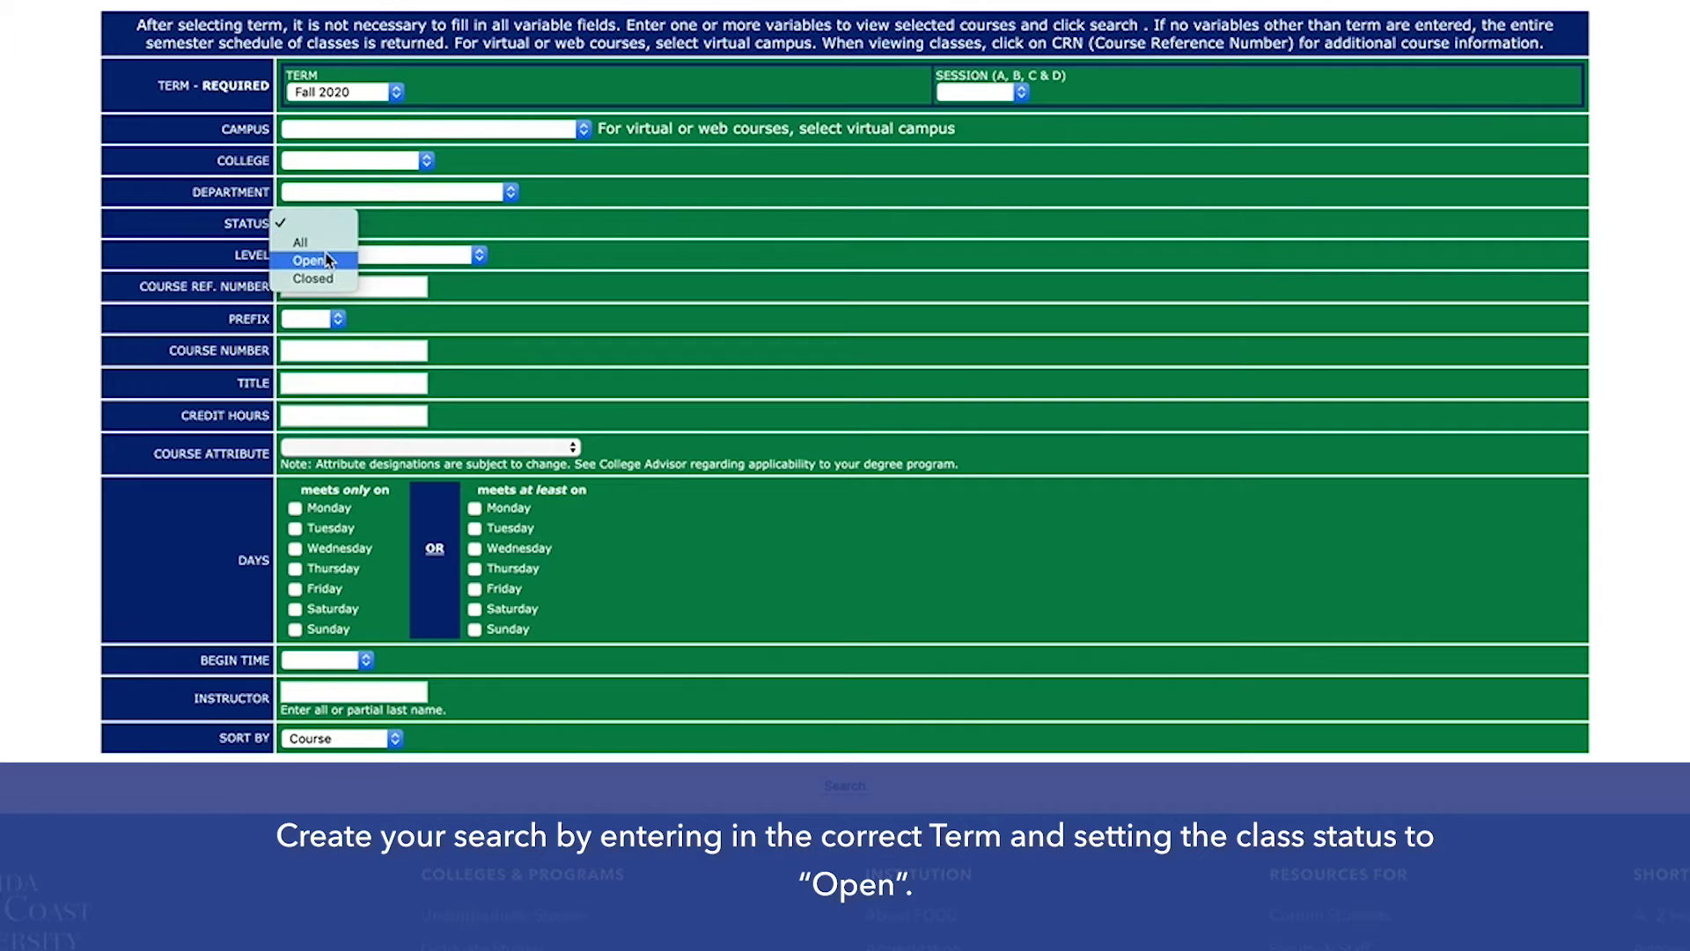
{"action": "left_click", "coordinate": [339, 262]}
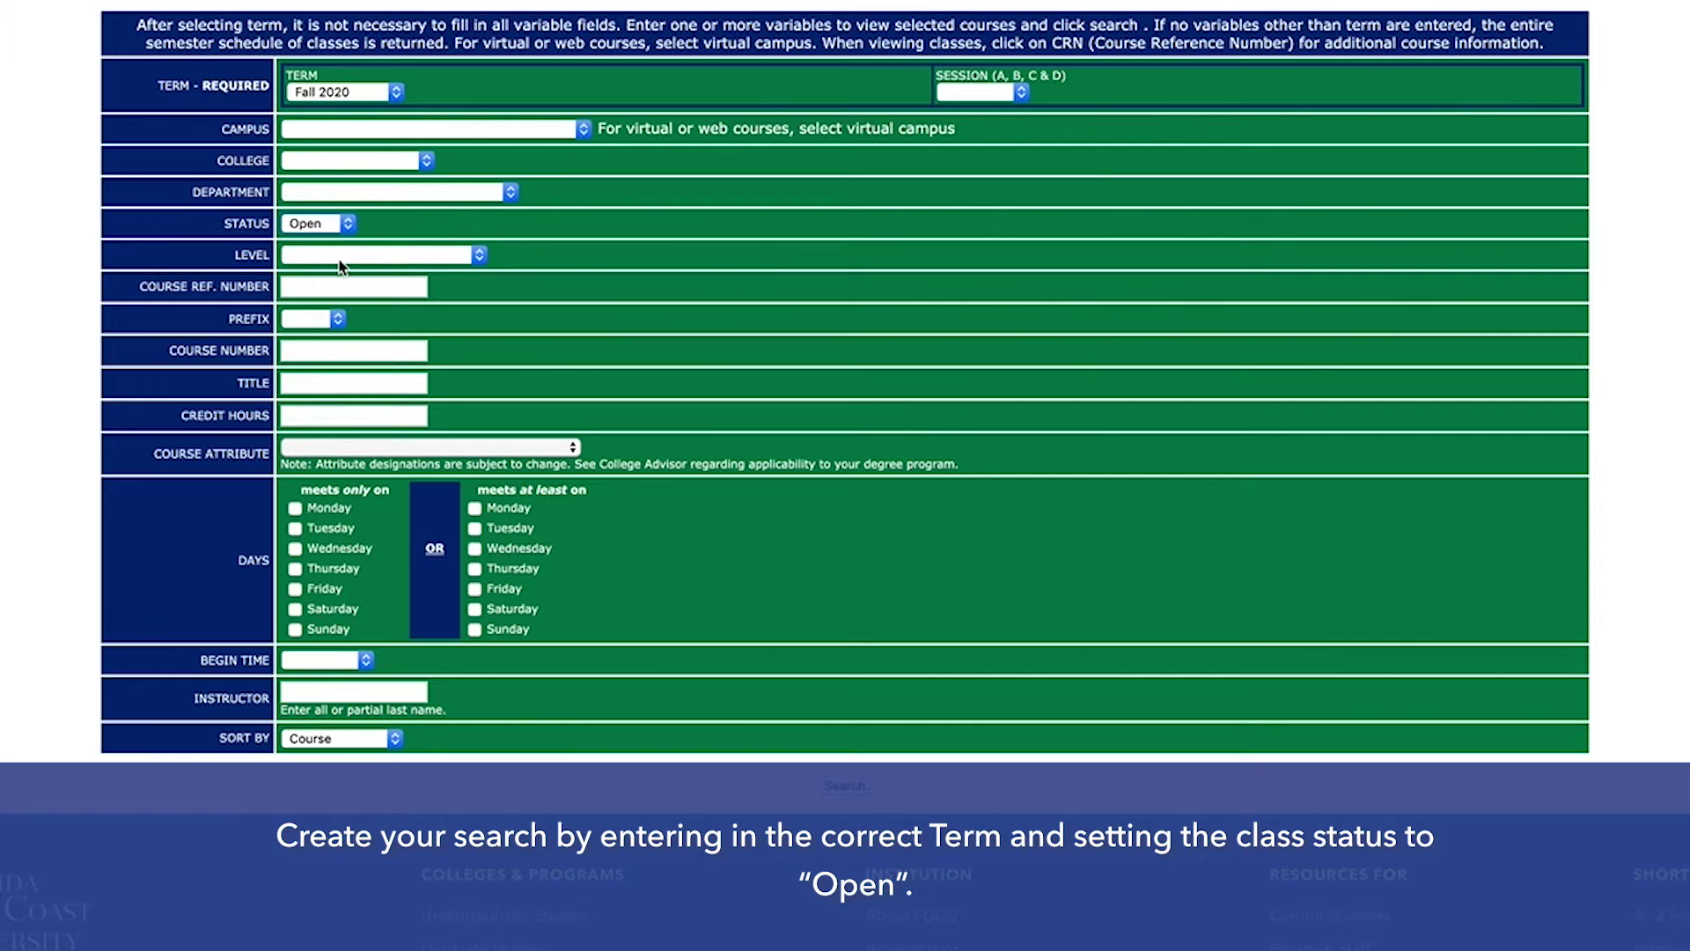
{"action": "left_click", "coordinate": [334, 320]}
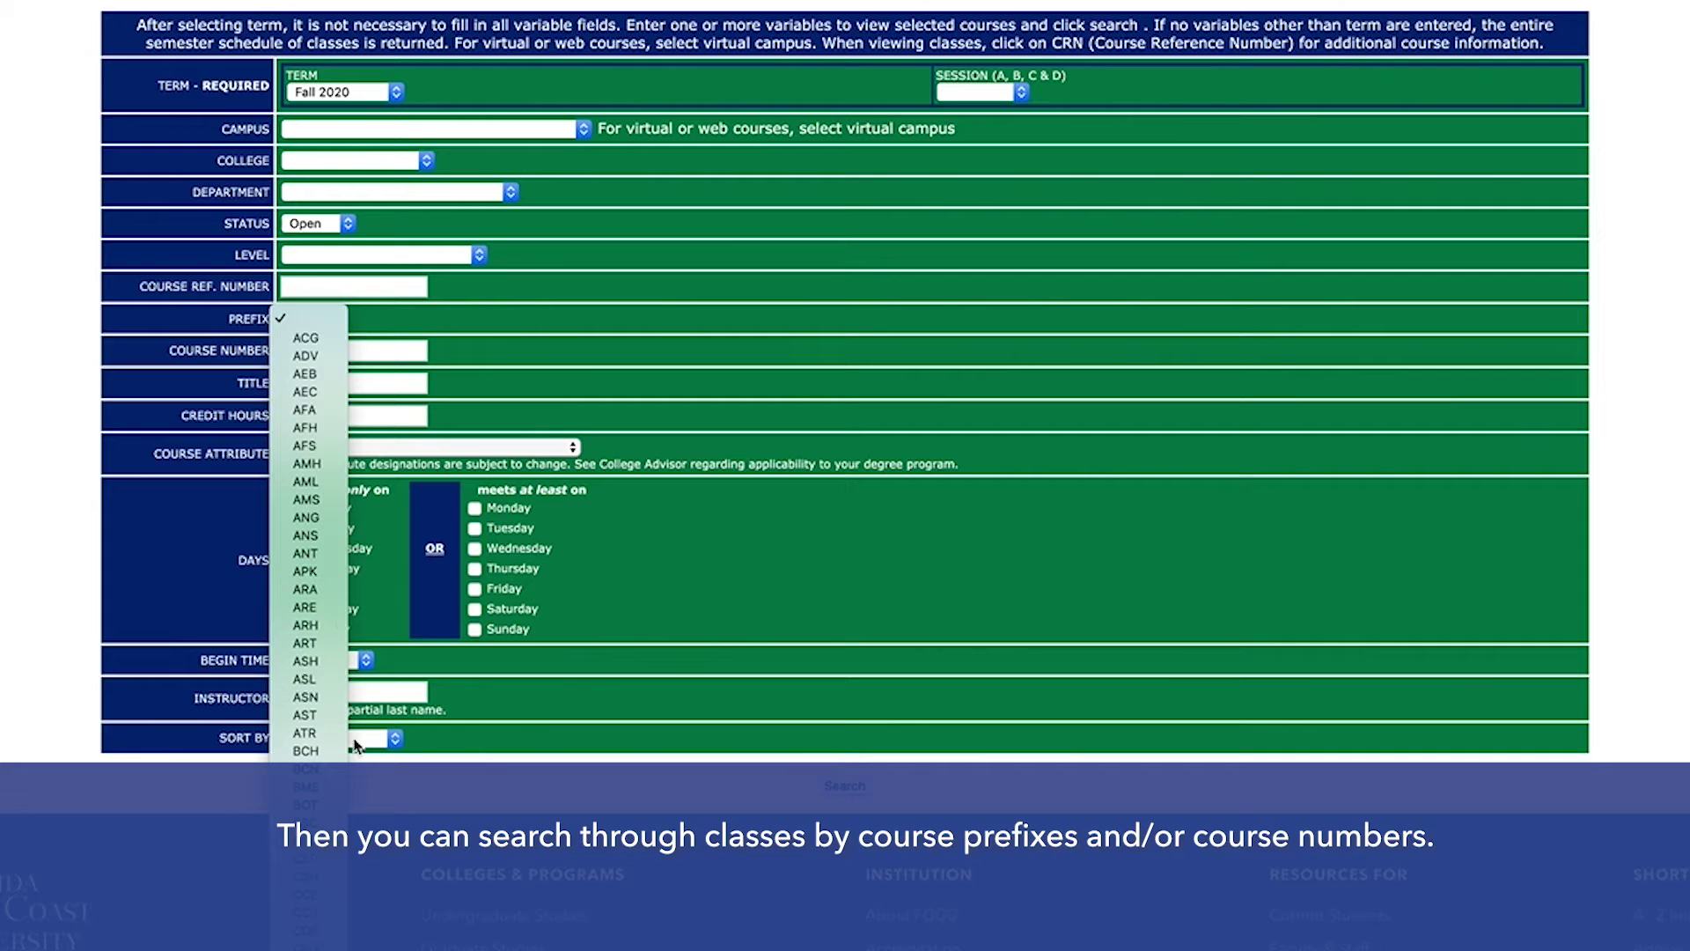
{"action": "scroll", "coordinate": [345, 733], "scroll_direction": "down", "scroll_amount": 10}
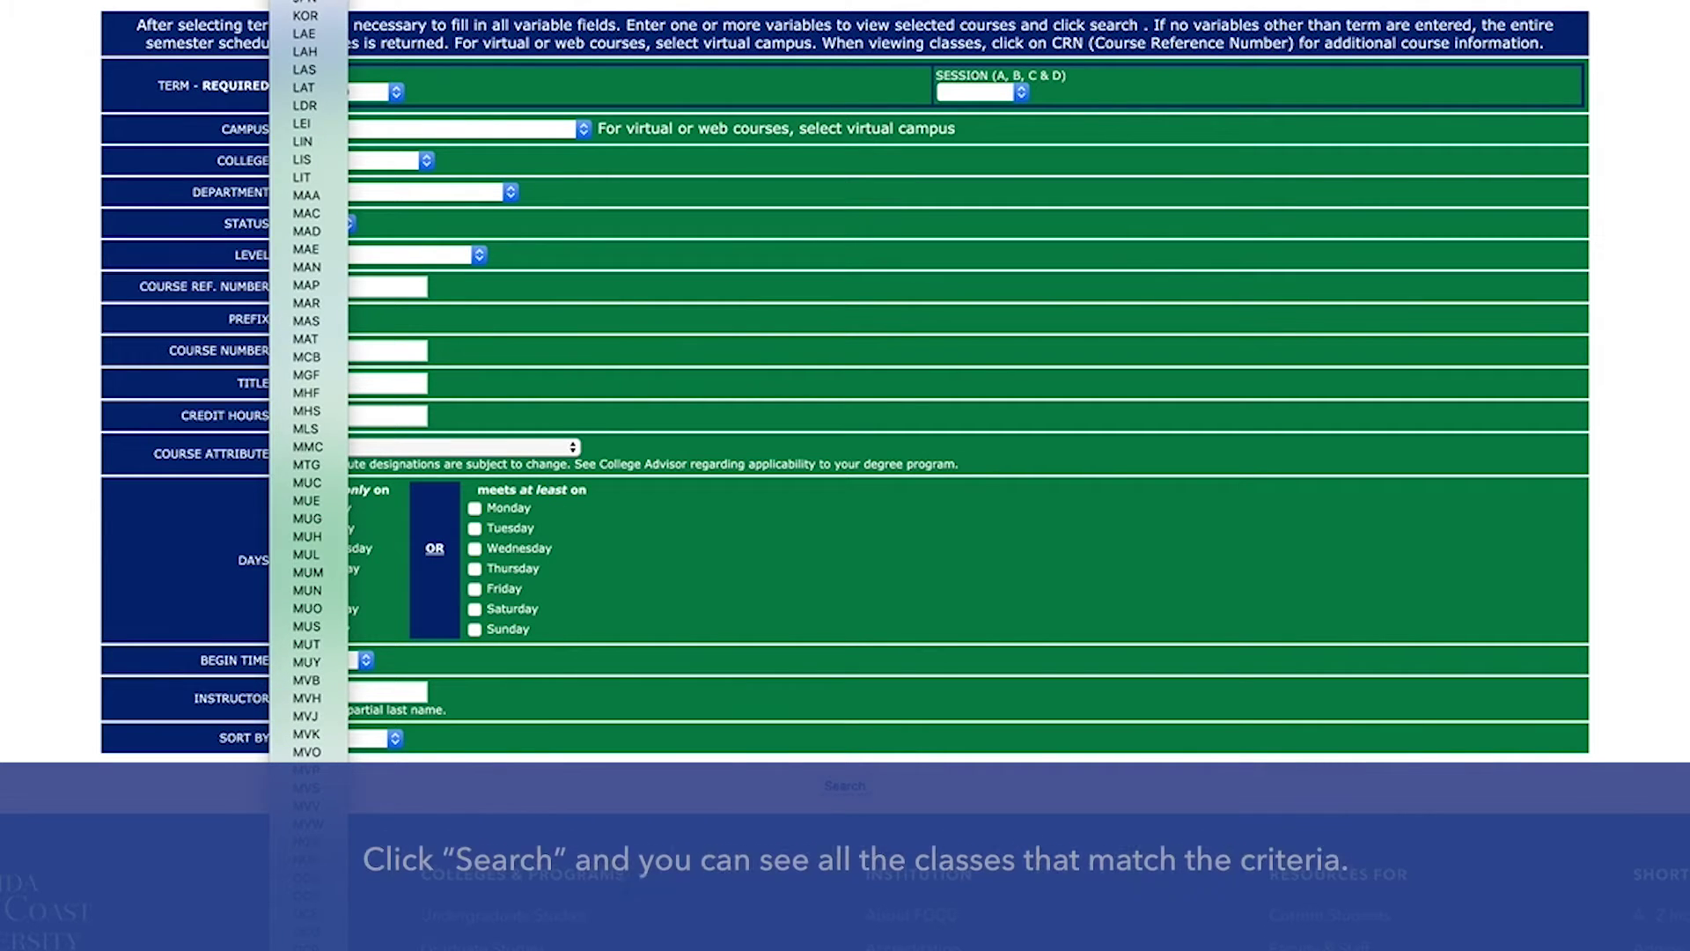
{"action": "type", "text": "2"}
{"action": "type", "text": "041"}
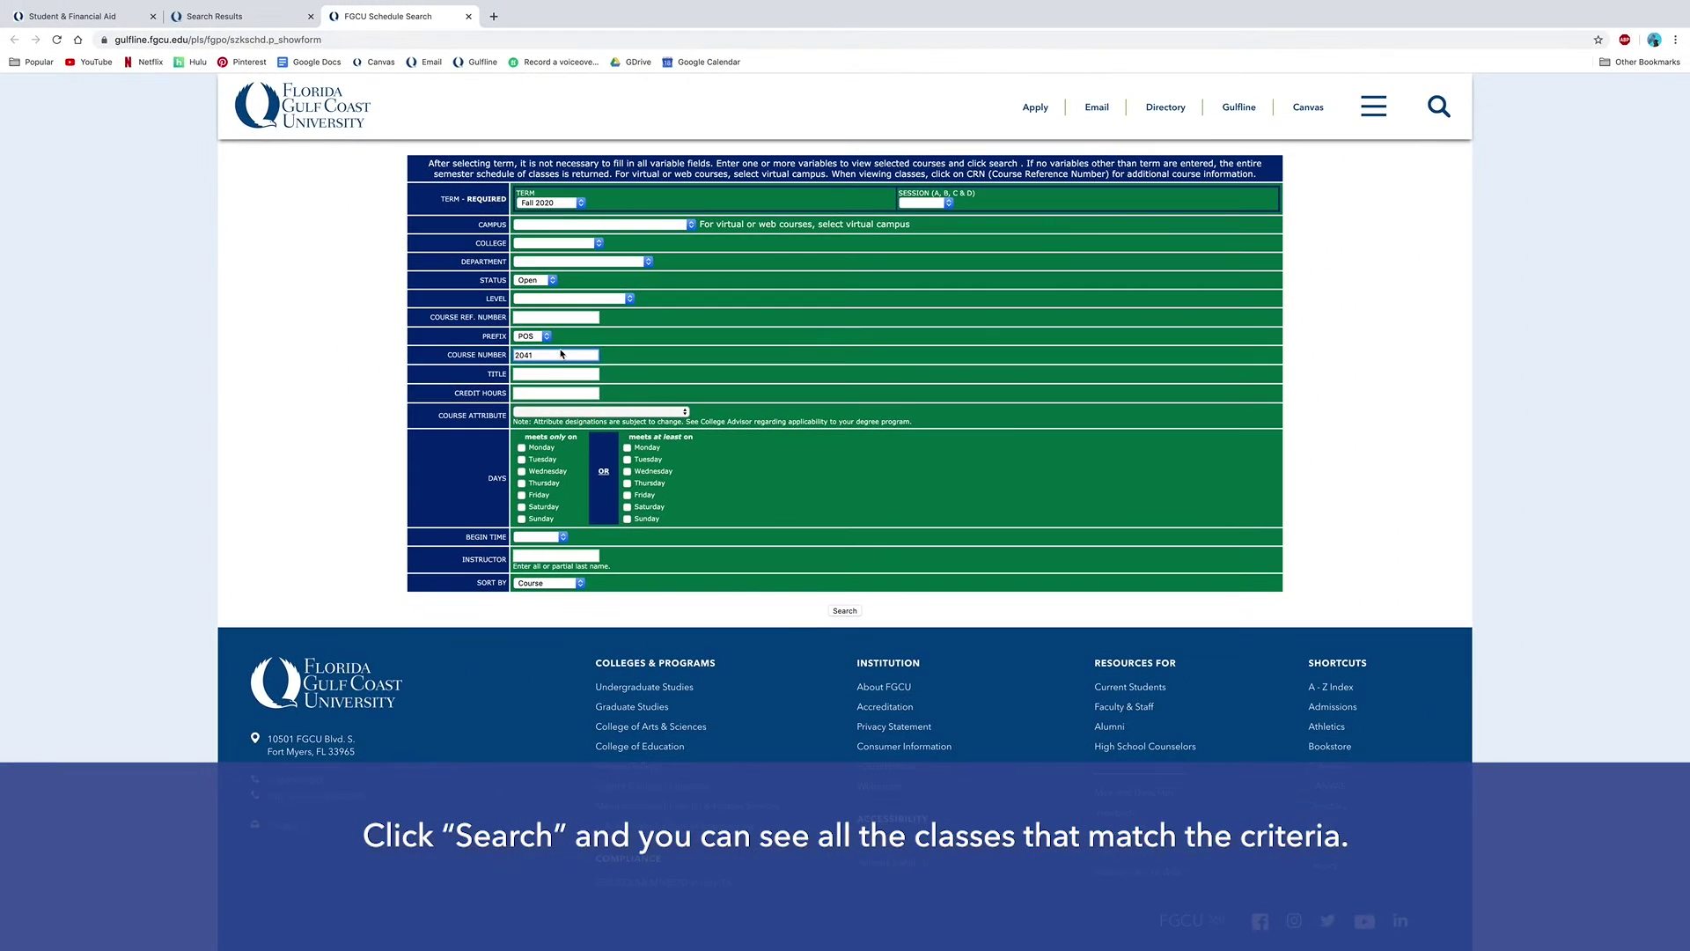
{"action": "left_click", "coordinate": [841, 790]}
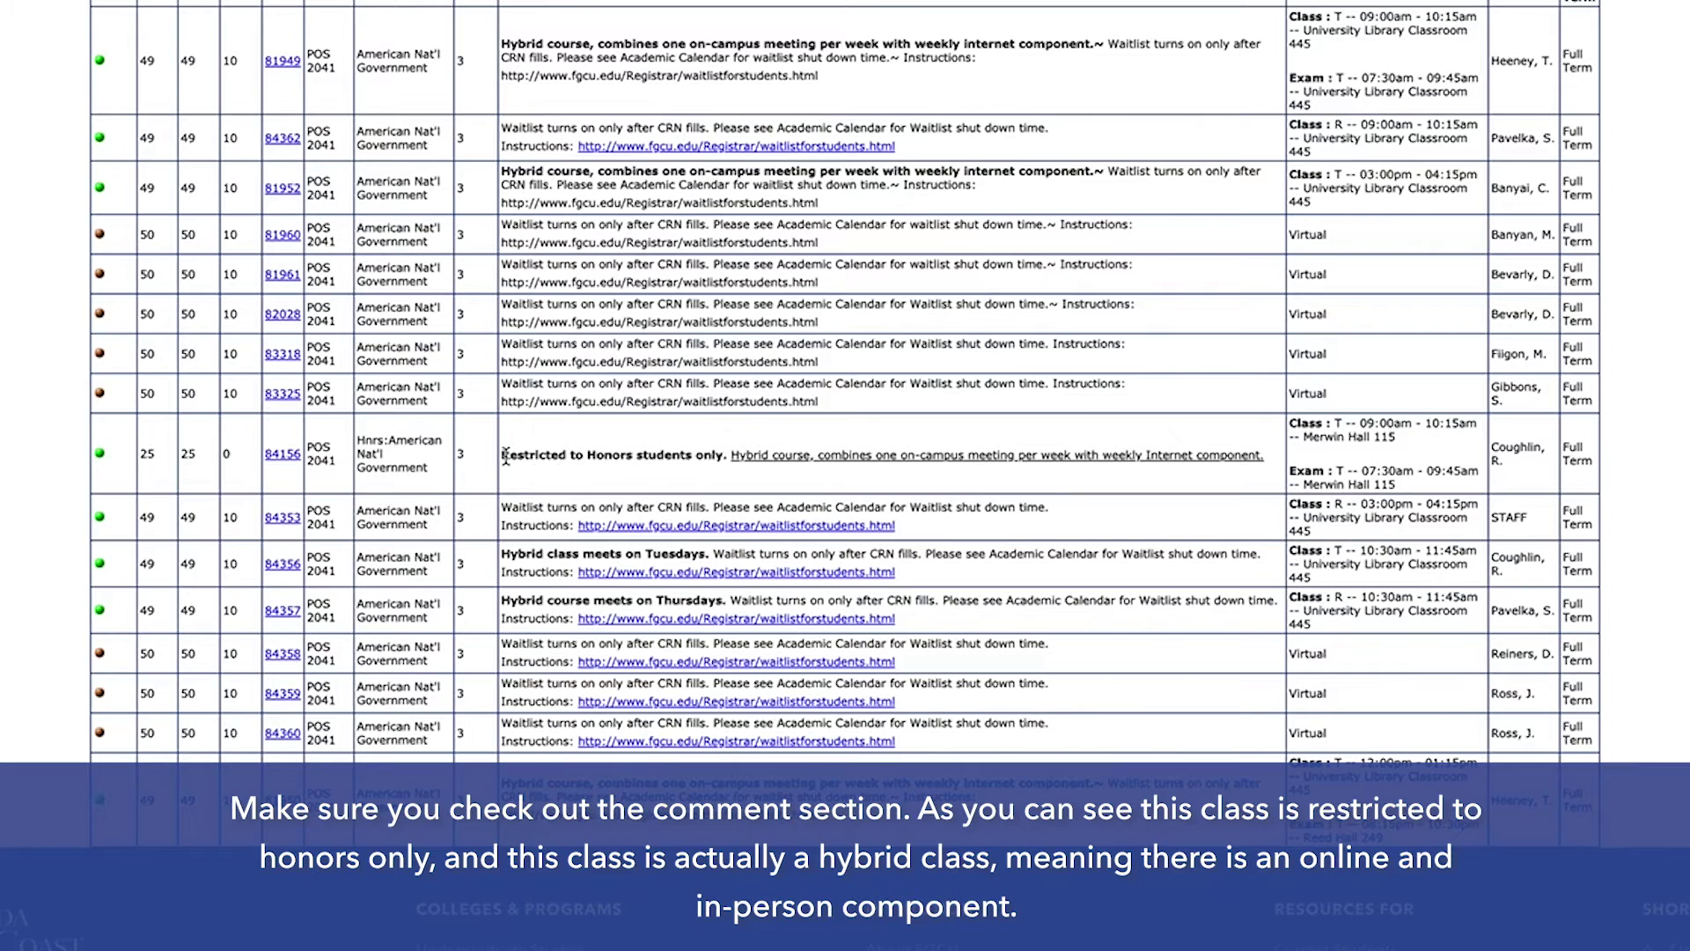
{"action": "left_click_drag", "start_coordinate": [505, 454], "coordinate": [686, 469]}
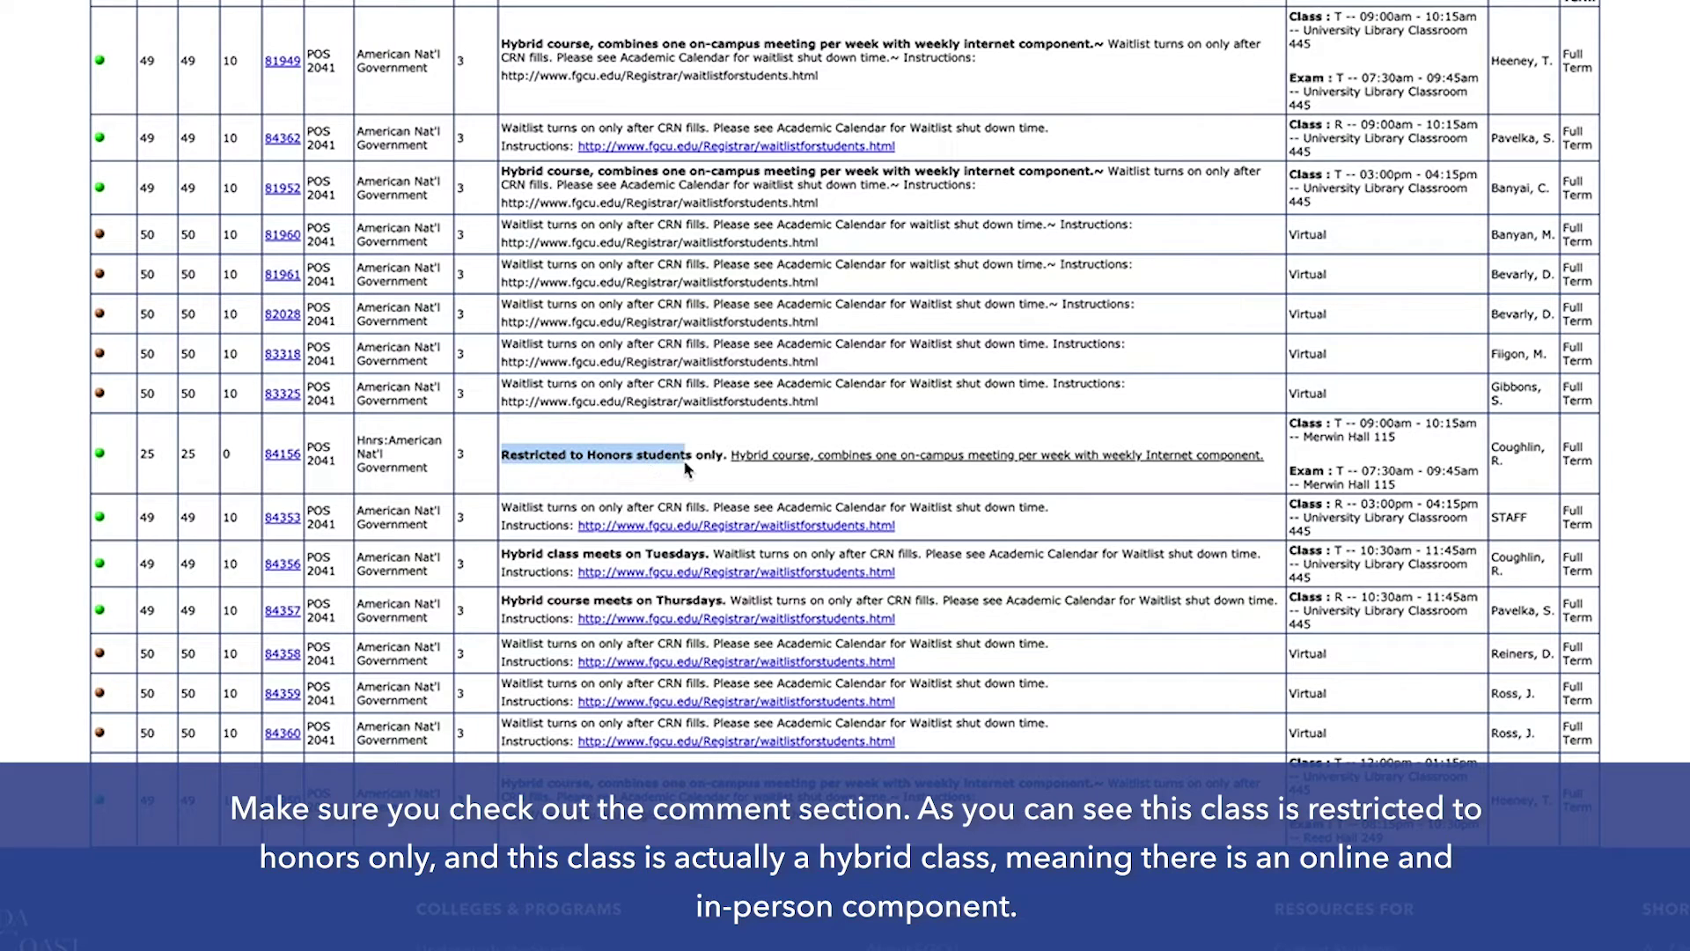
{"action": "scroll", "coordinate": [688, 458], "scroll_direction": "down", "scroll_amount": 1}
{"action": "left_click", "coordinate": [691, 457]}
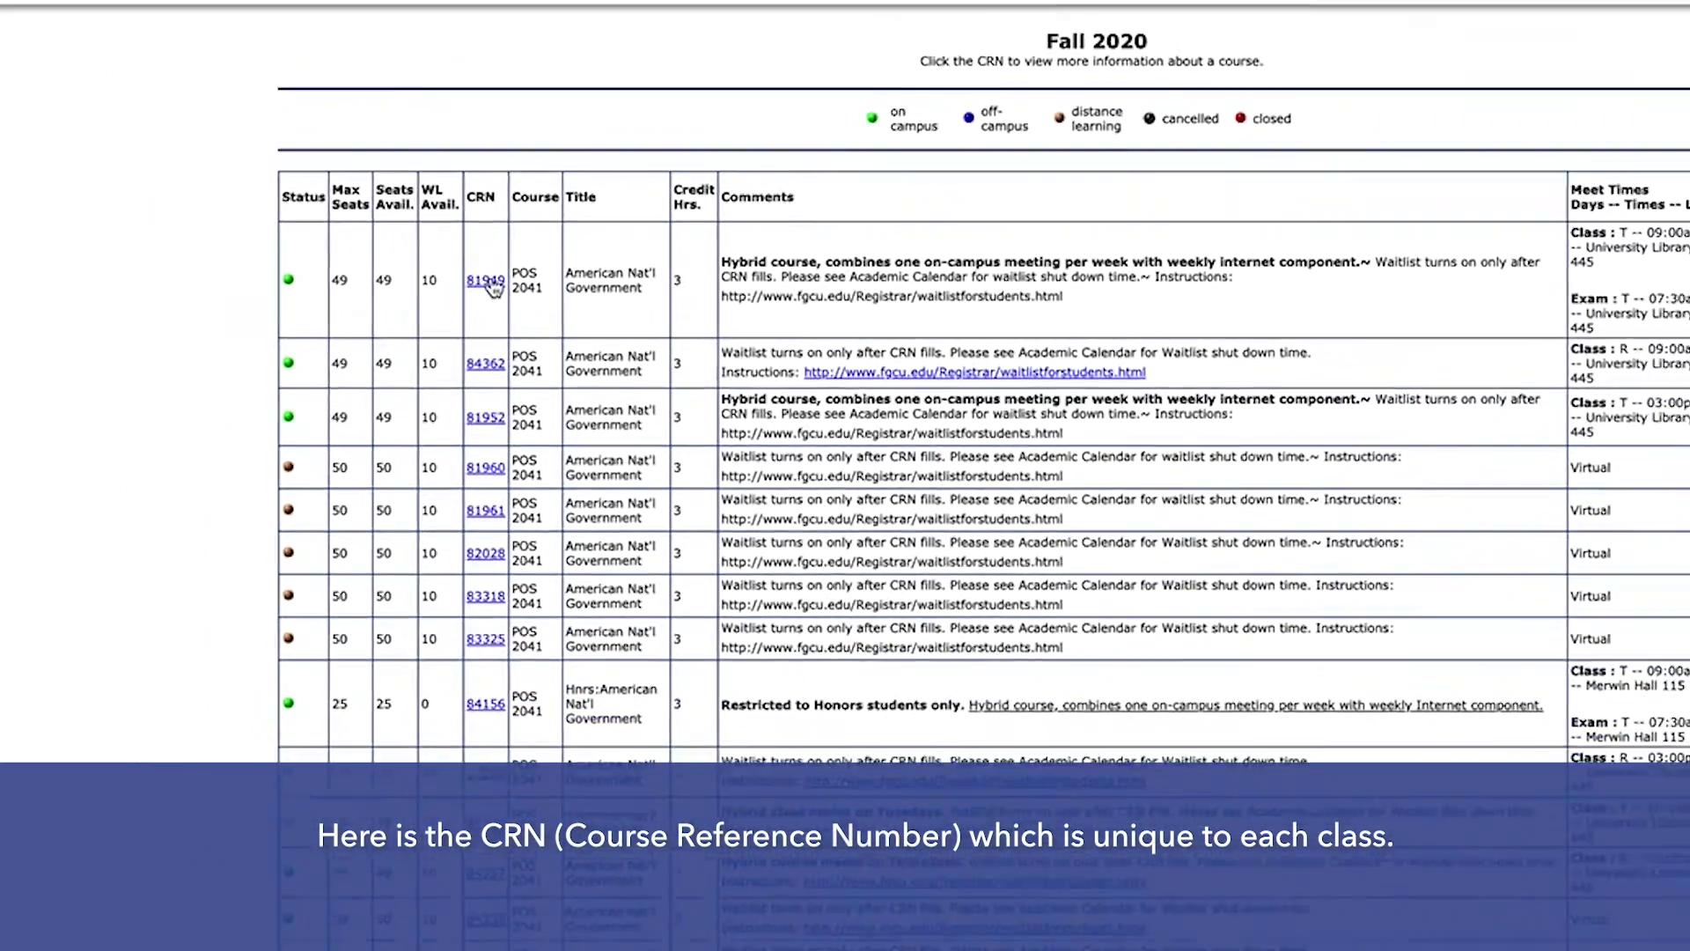
{"action": "left_click", "coordinate": [486, 281]}
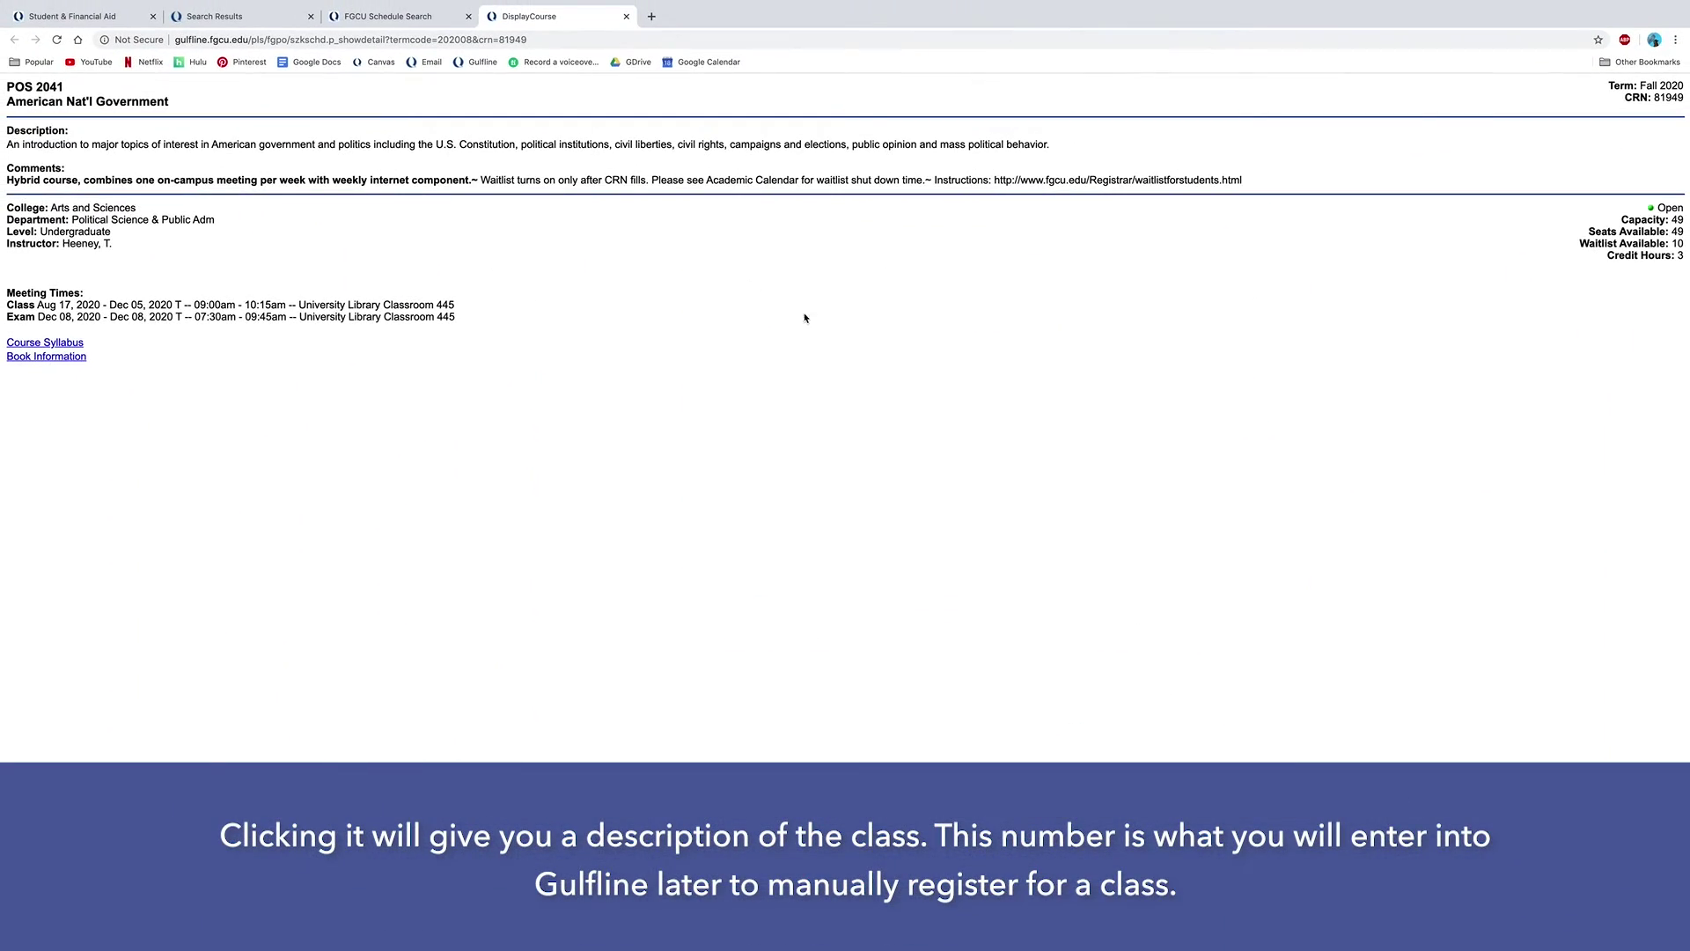
Close the CRN 81949 course detail page and briefly highlight the second section's Thursday meeting time.
{"action": "left_click", "coordinate": [627, 17]}
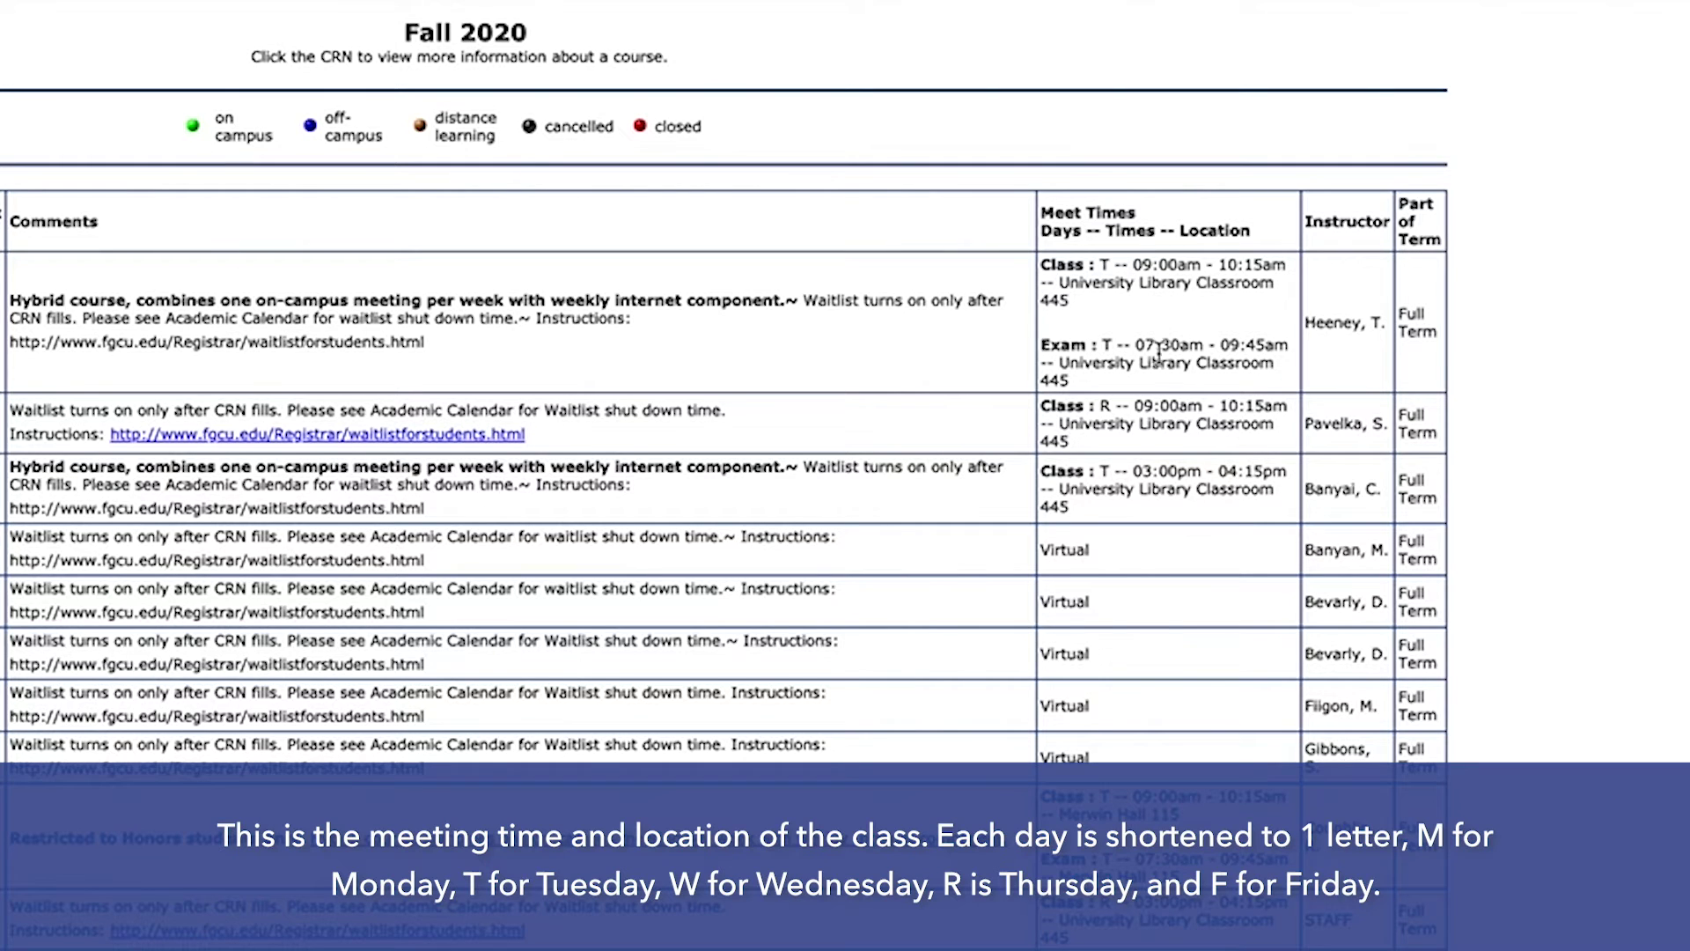
{"action": "left_click_drag", "start_coordinate": [1124, 406], "coordinate": [1042, 407]}
{"action": "left_click", "coordinate": [1162, 407]}
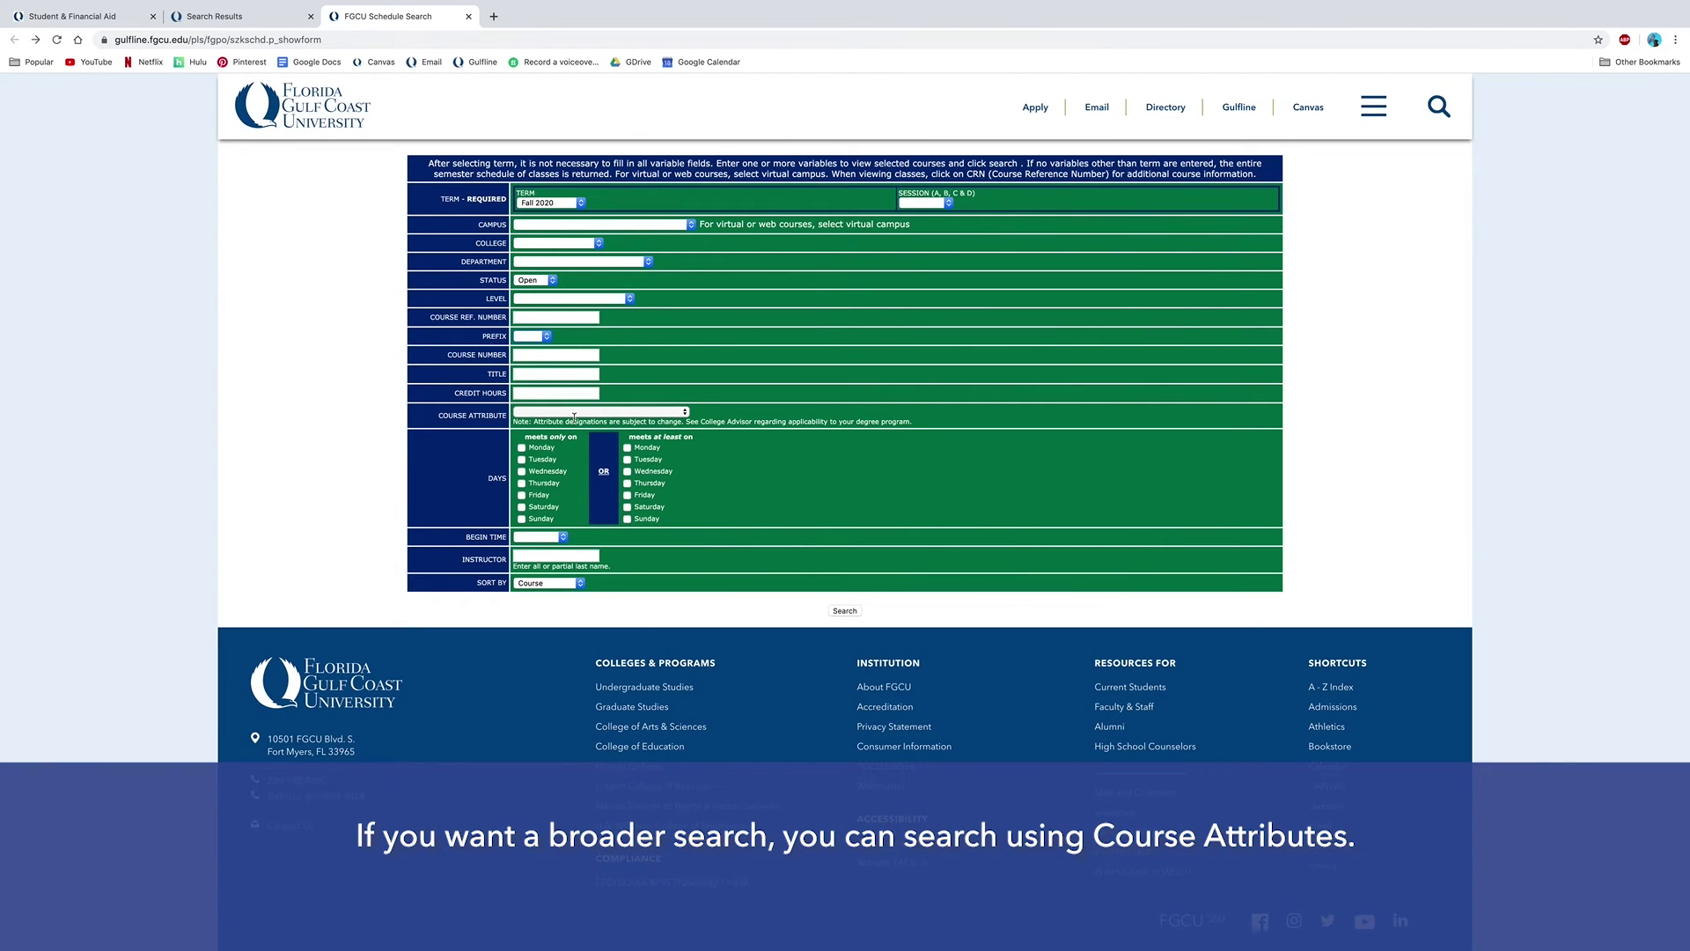
Search open Fall 2020 classes with attribute GEHM - Gen. Ed -Humanities and browse the results.
{"action": "left_click", "coordinate": [685, 412]}
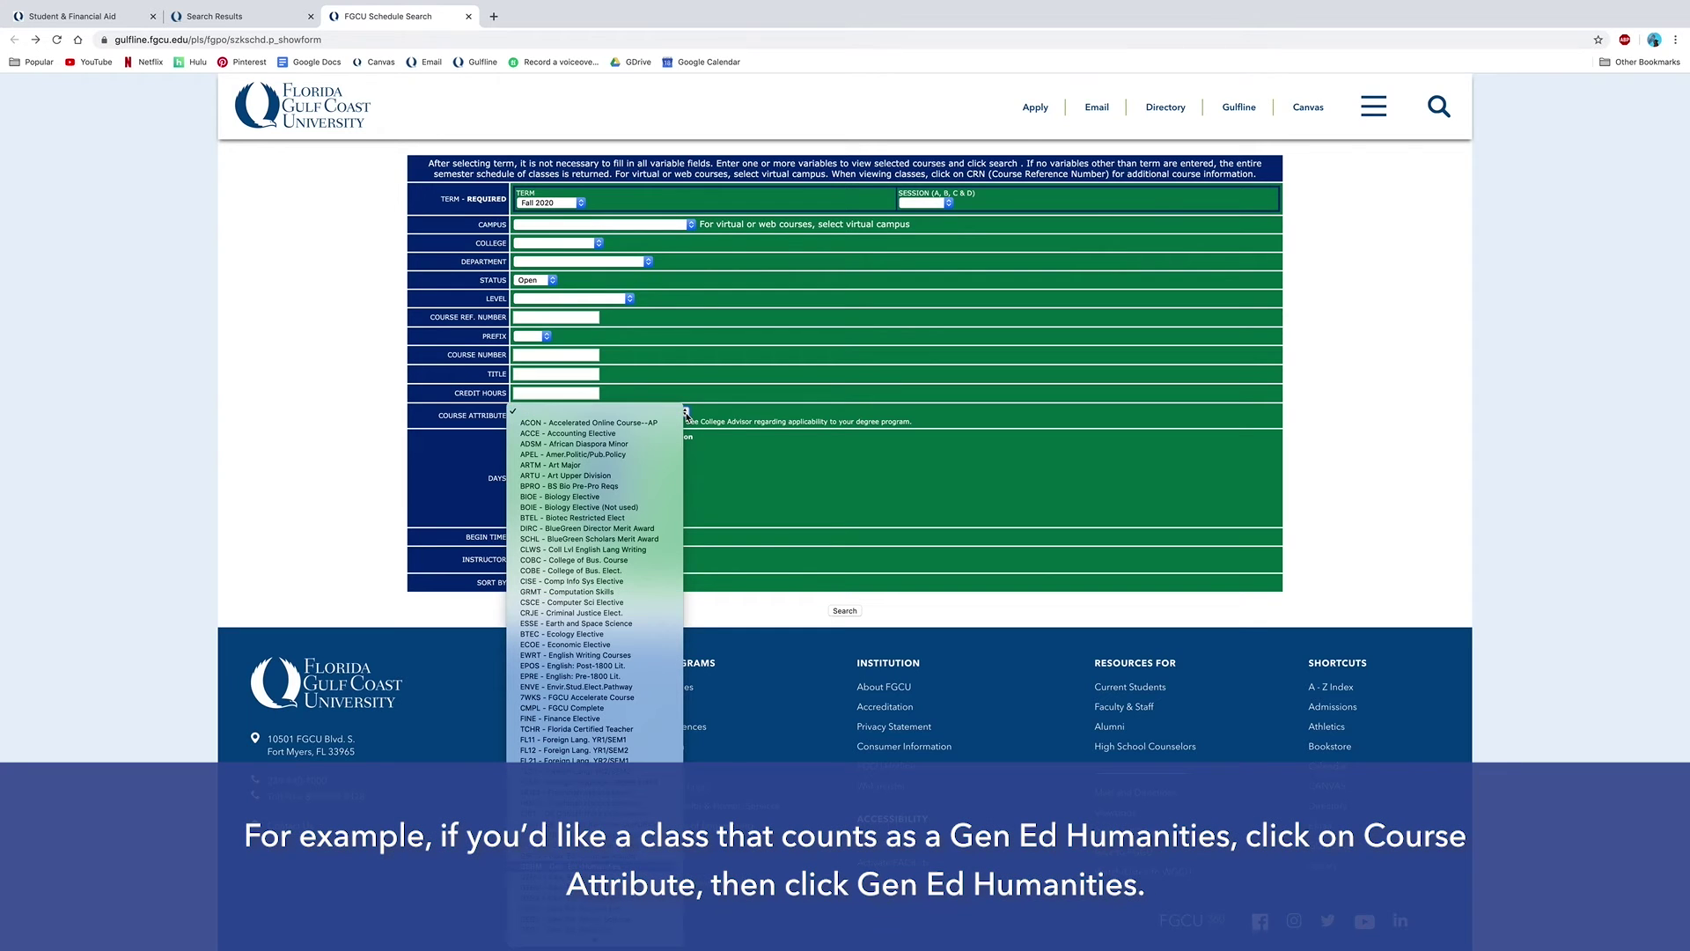
{"action": "key", "text": "Return"}
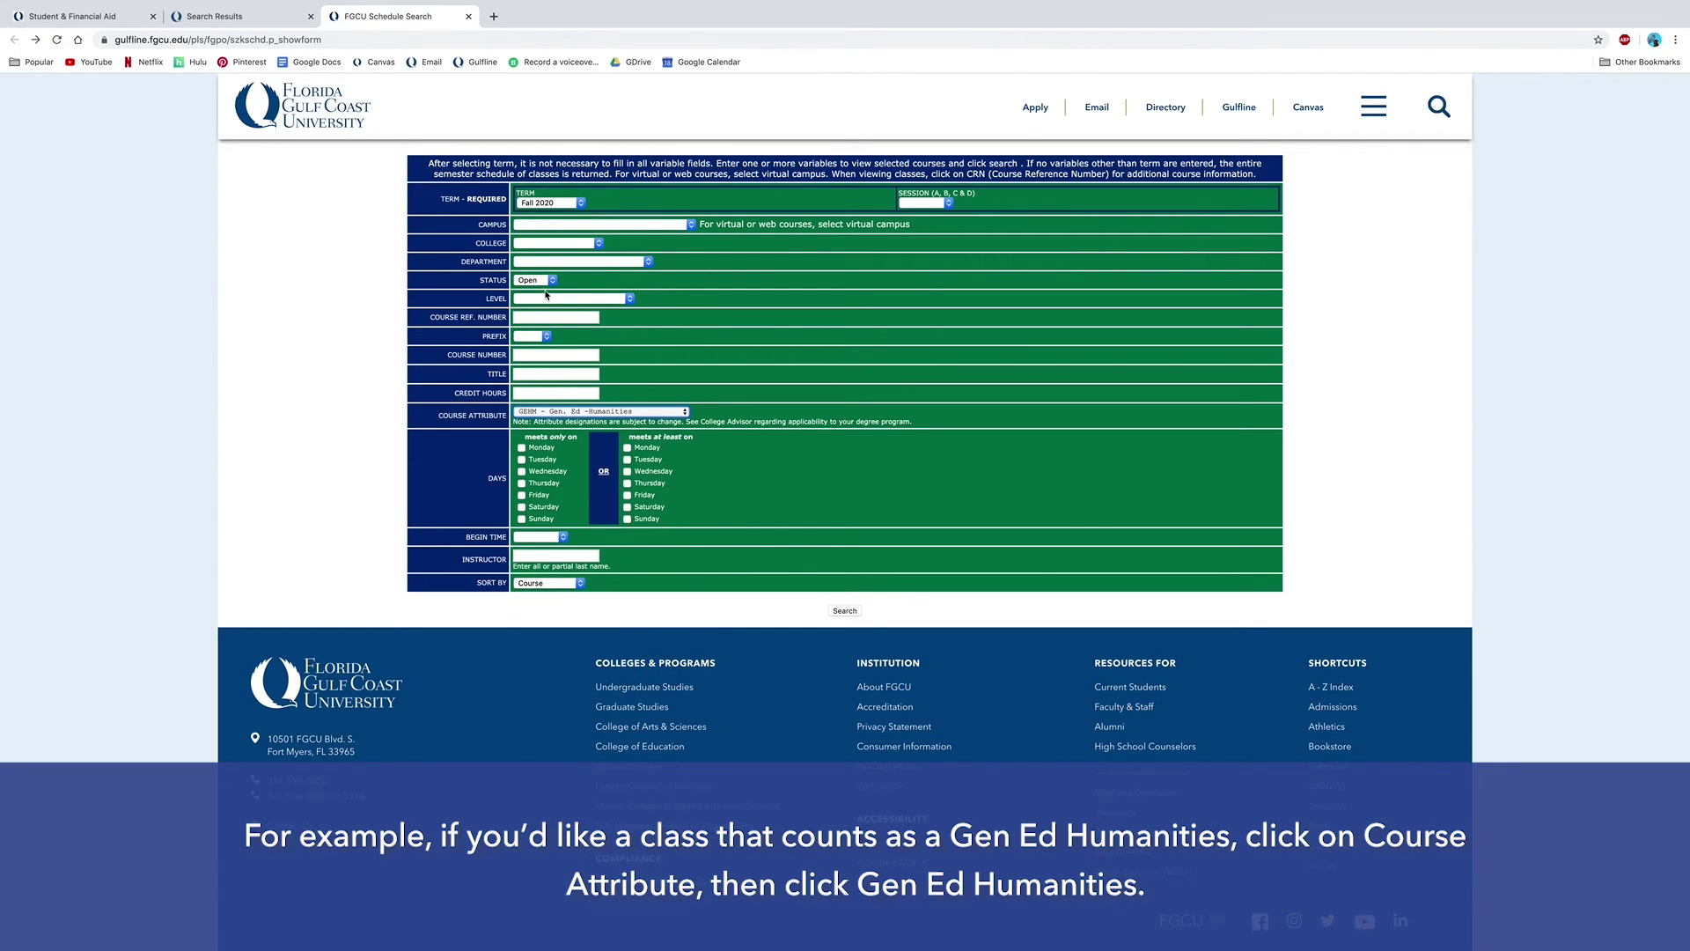
{"action": "left_click", "coordinate": [834, 611]}
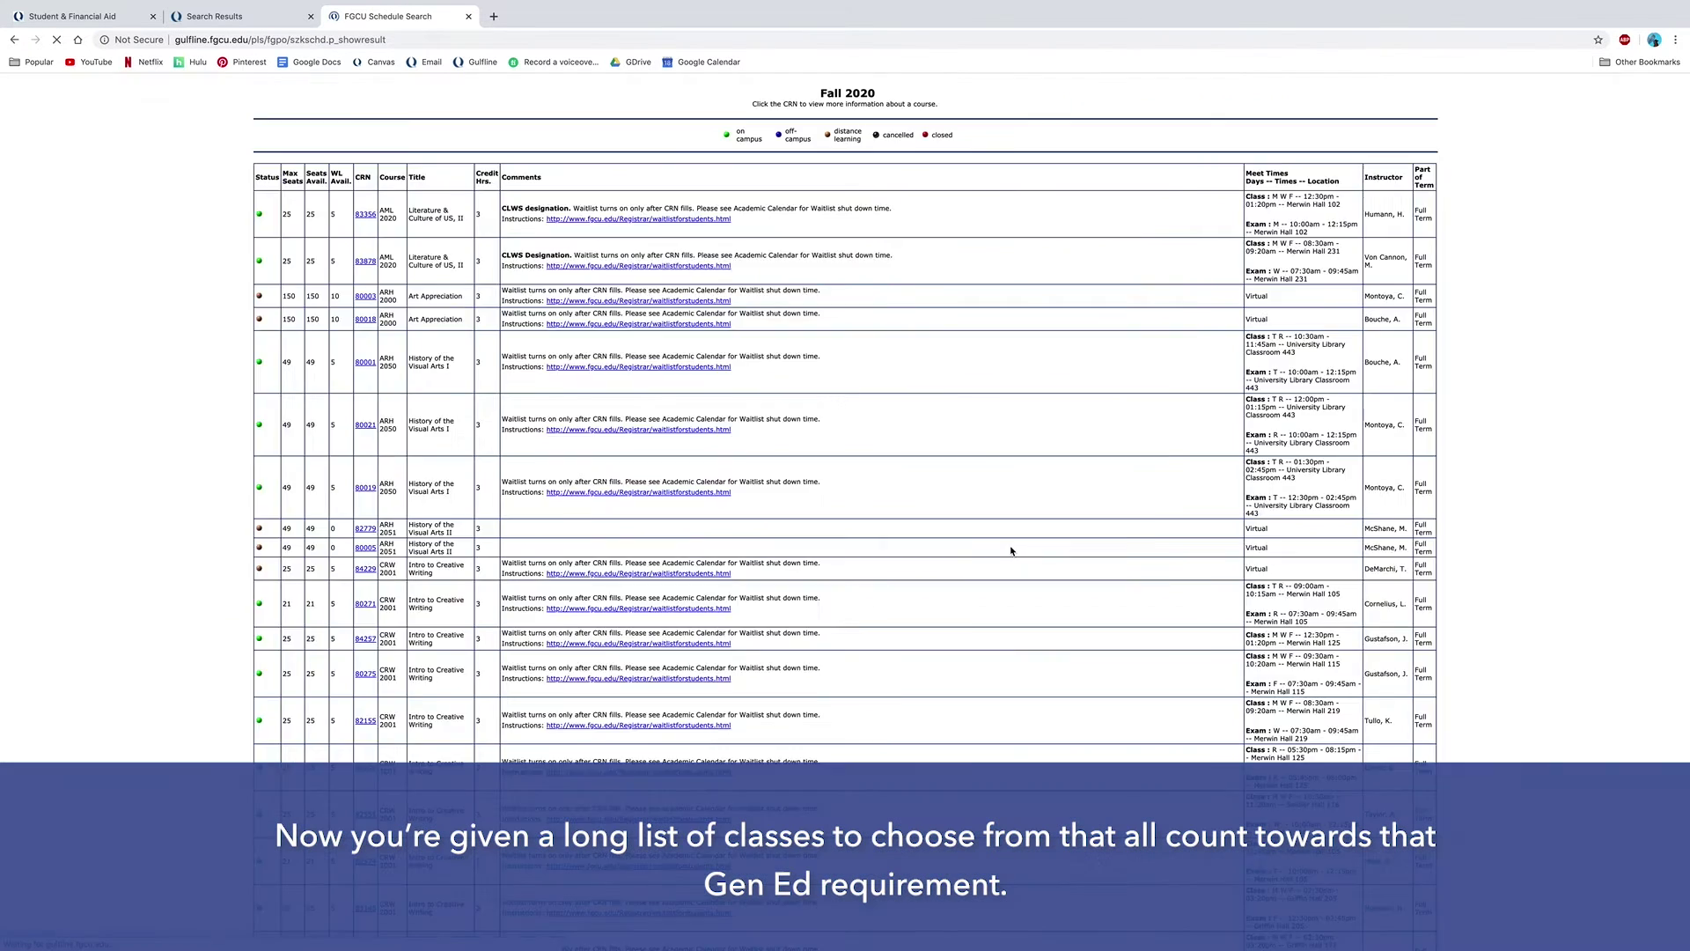
{"action": "scroll", "coordinate": [1607, 253], "scroll_direction": "down", "scroll_amount": 5}
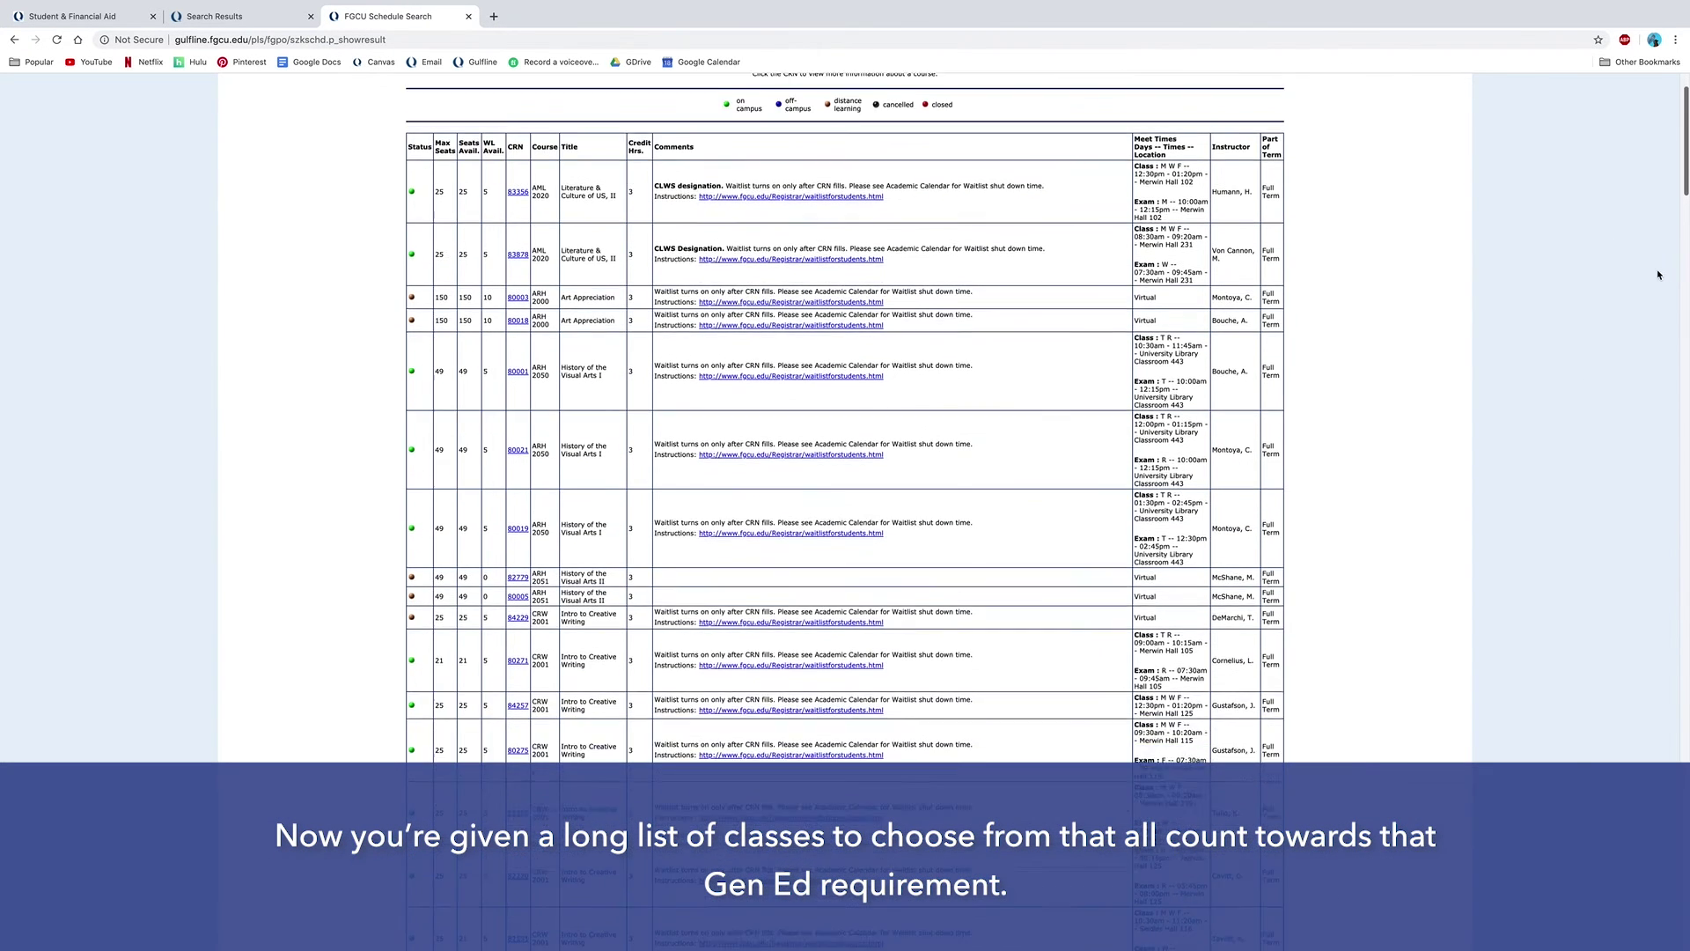
{"action": "scroll", "coordinate": [1581, 287], "scroll_direction": "down", "scroll_amount": 6}
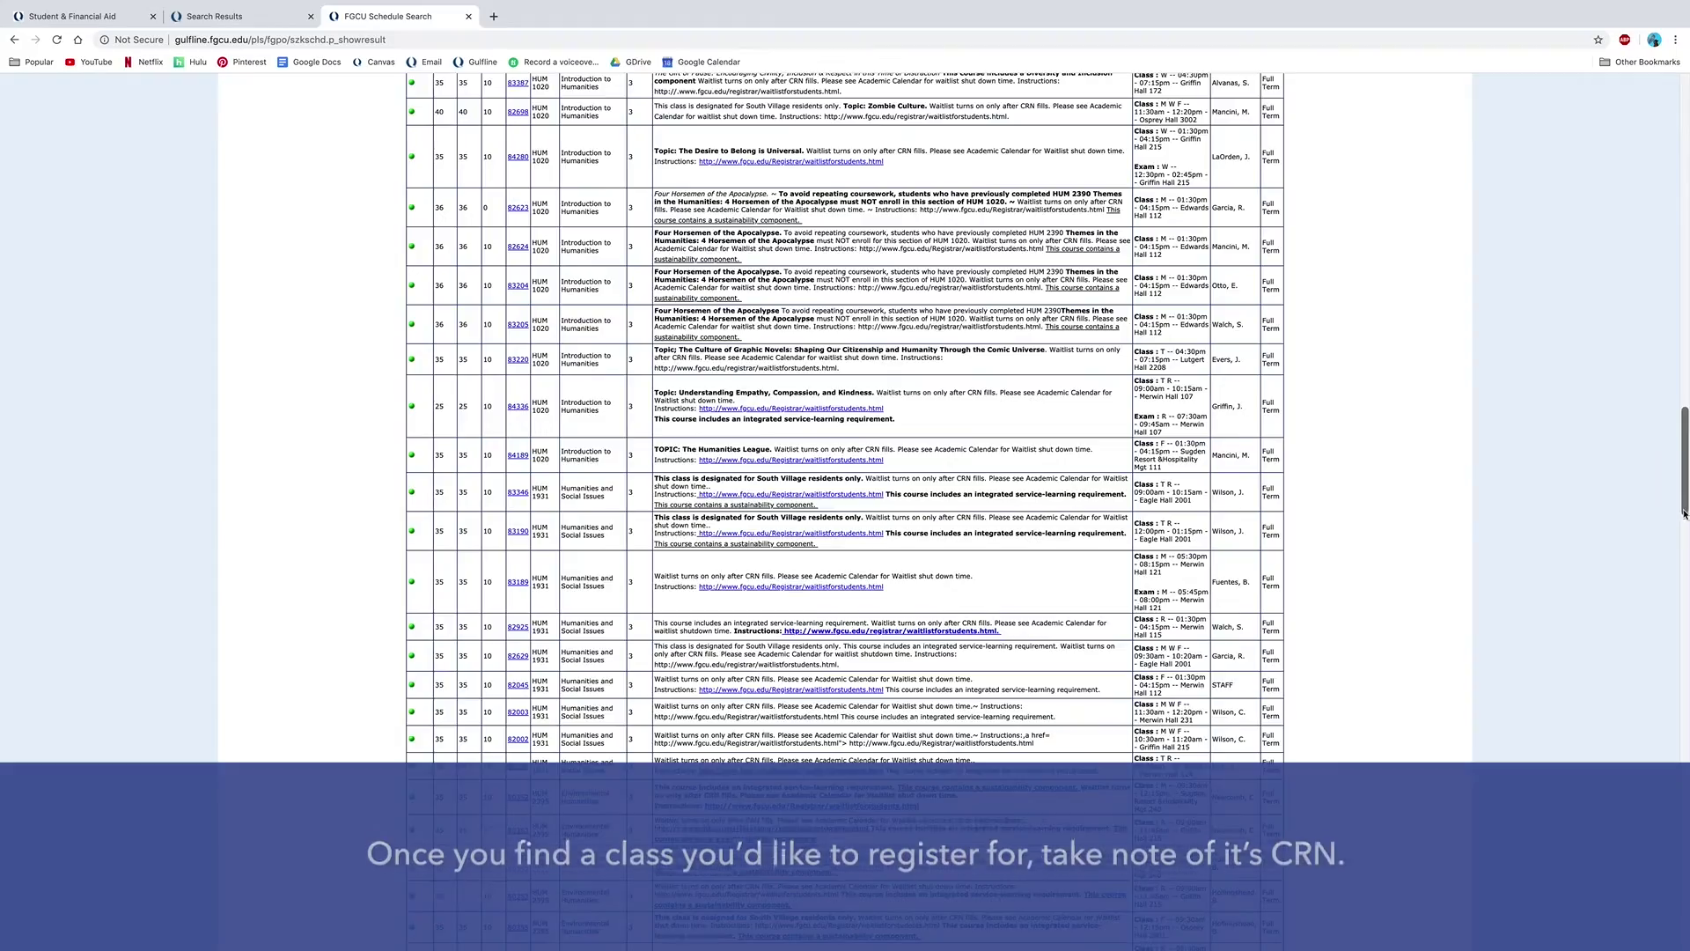
{"action": "scroll", "coordinate": [1664, 224], "scroll_direction": "up", "scroll_amount": 10}
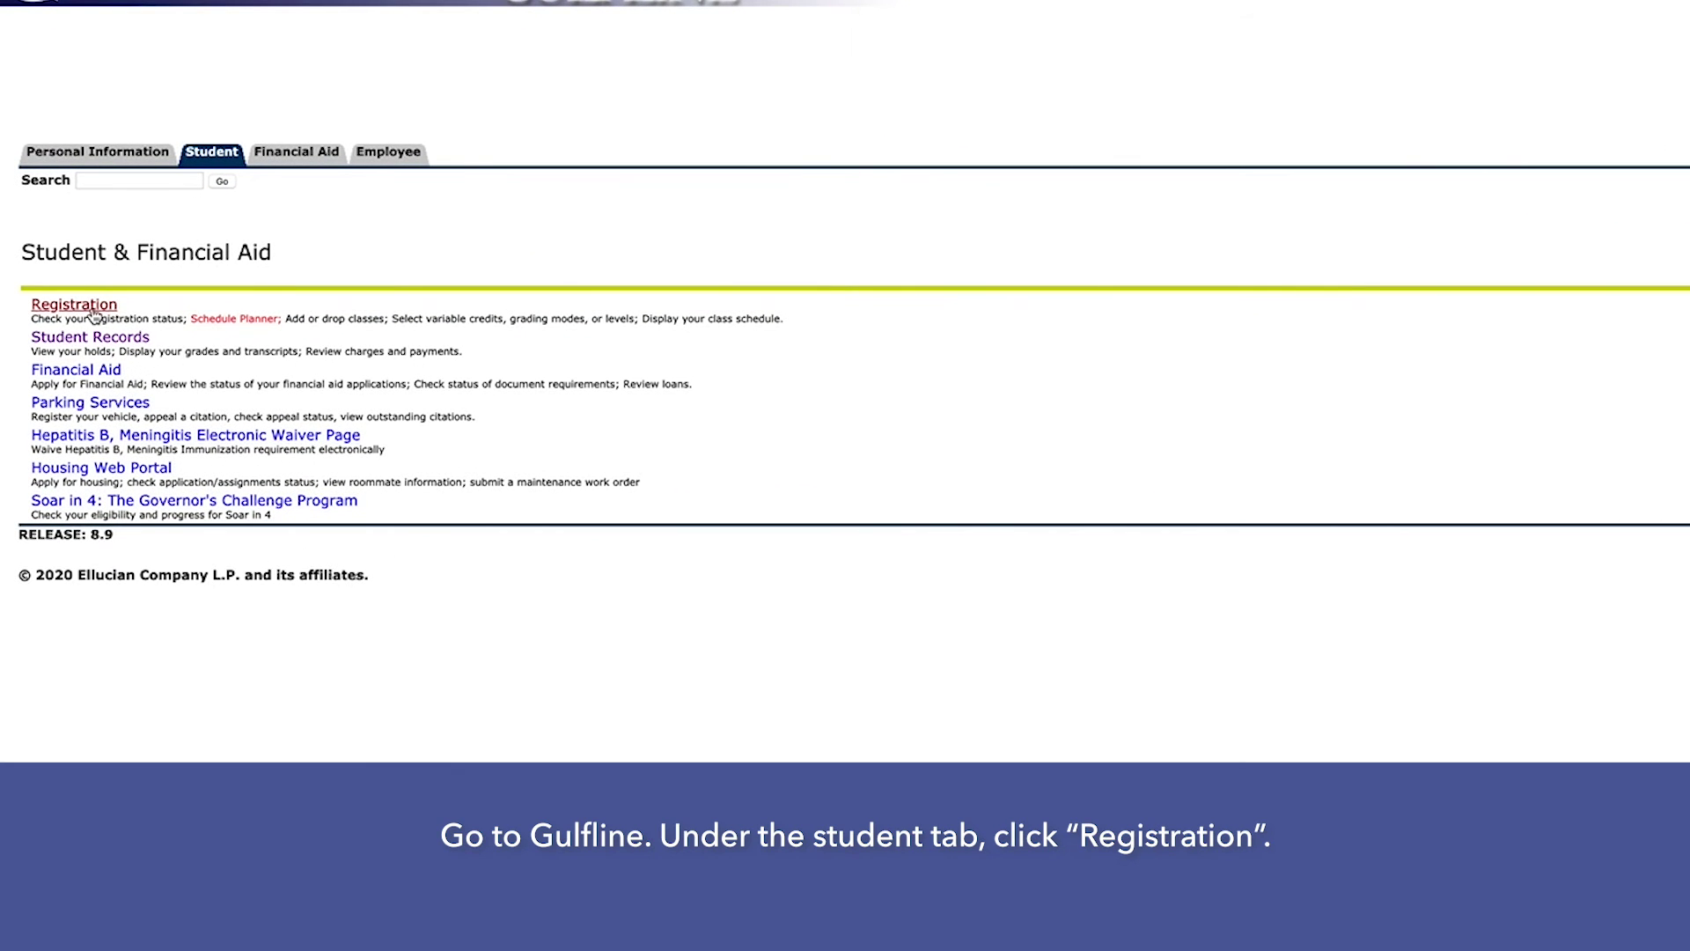
{"action": "left_click", "coordinate": [93, 308]}
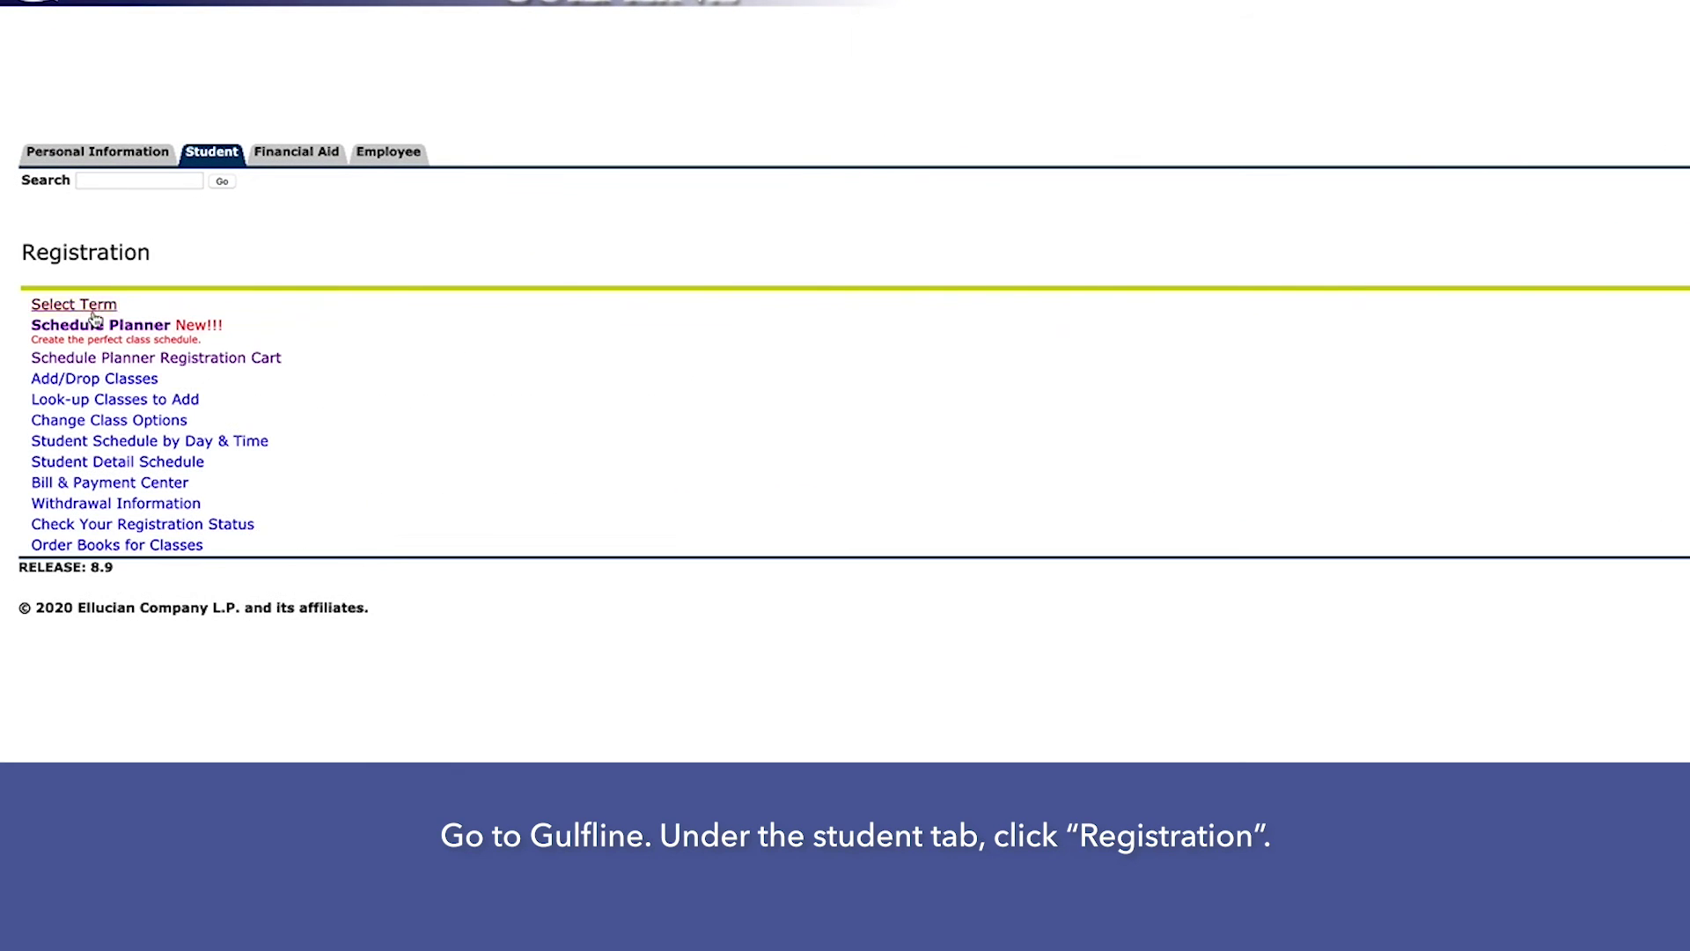
{"action": "left_click", "coordinate": [109, 380]}
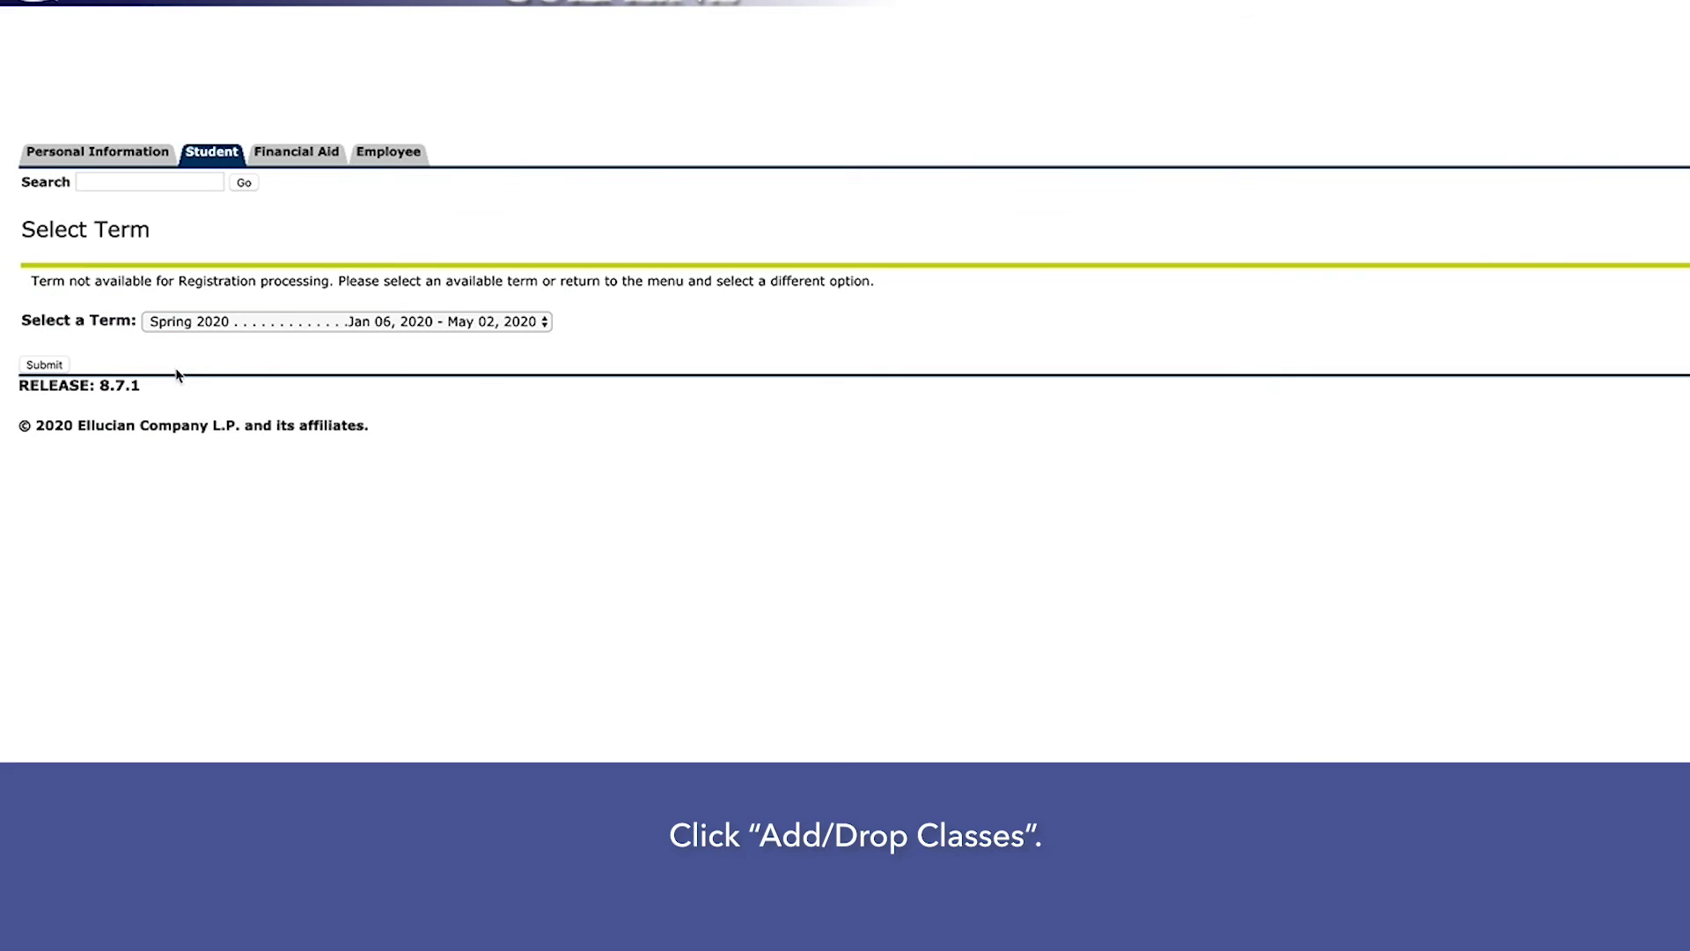
{"action": "left_click", "coordinate": [236, 327]}
{"action": "left_click", "coordinate": [236, 326]}
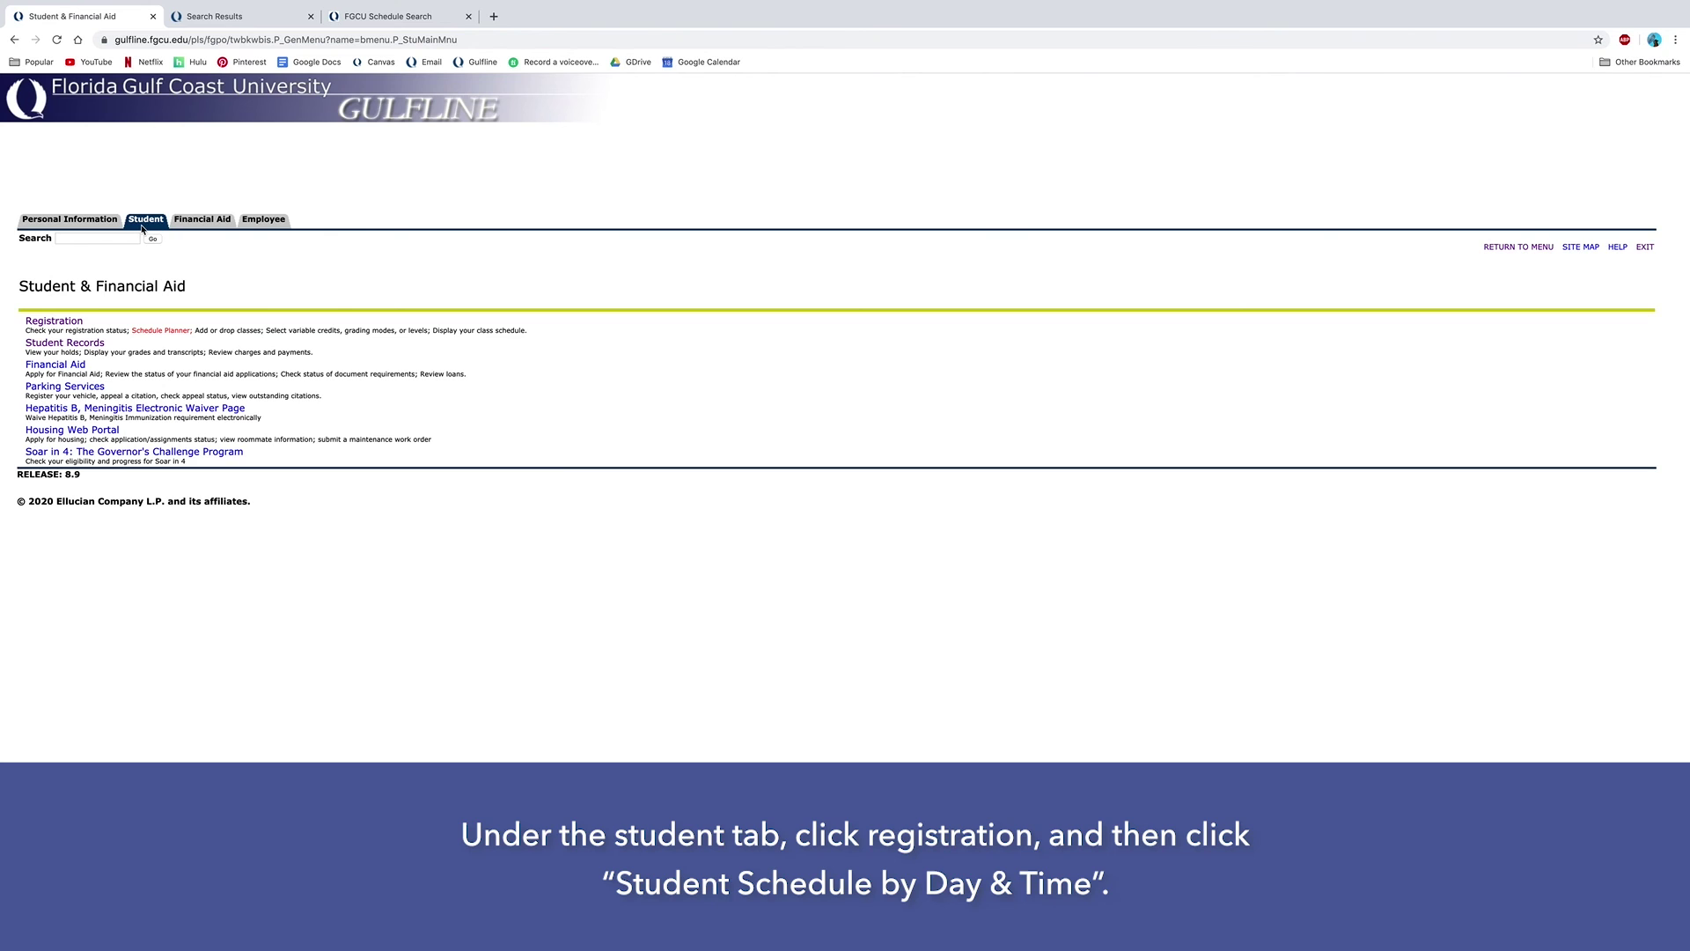
Open Student Schedule by Day & Time from the Registration options.
{"action": "left_click", "coordinate": [74, 322]}
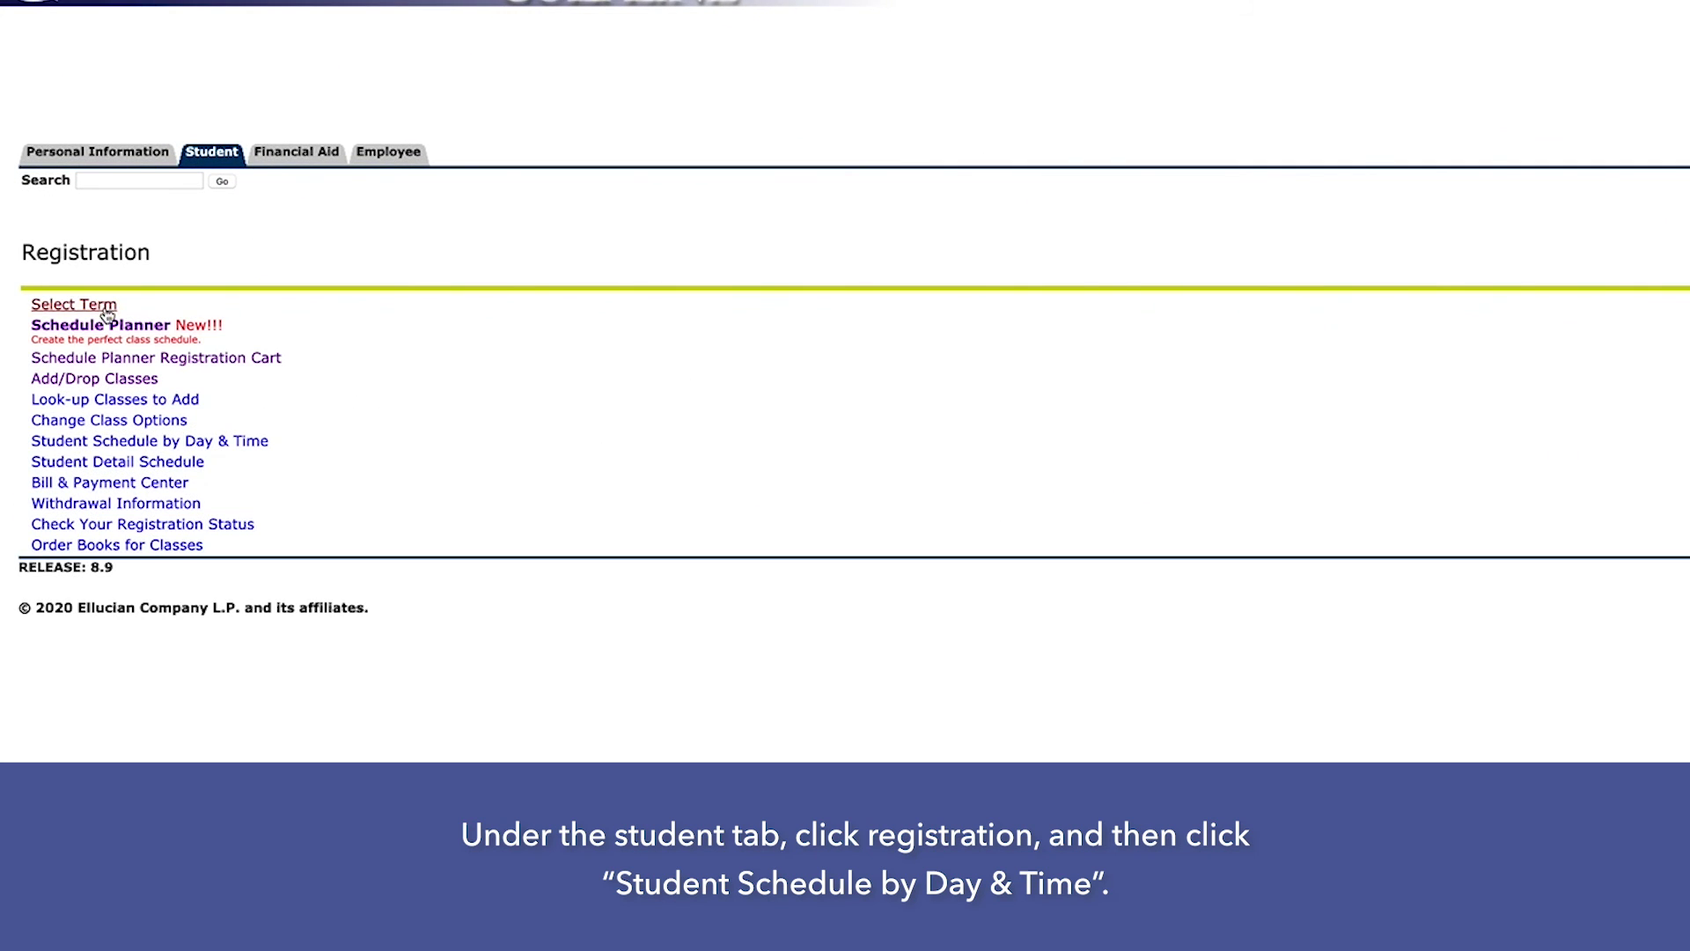
{"action": "left_click", "coordinate": [226, 444]}
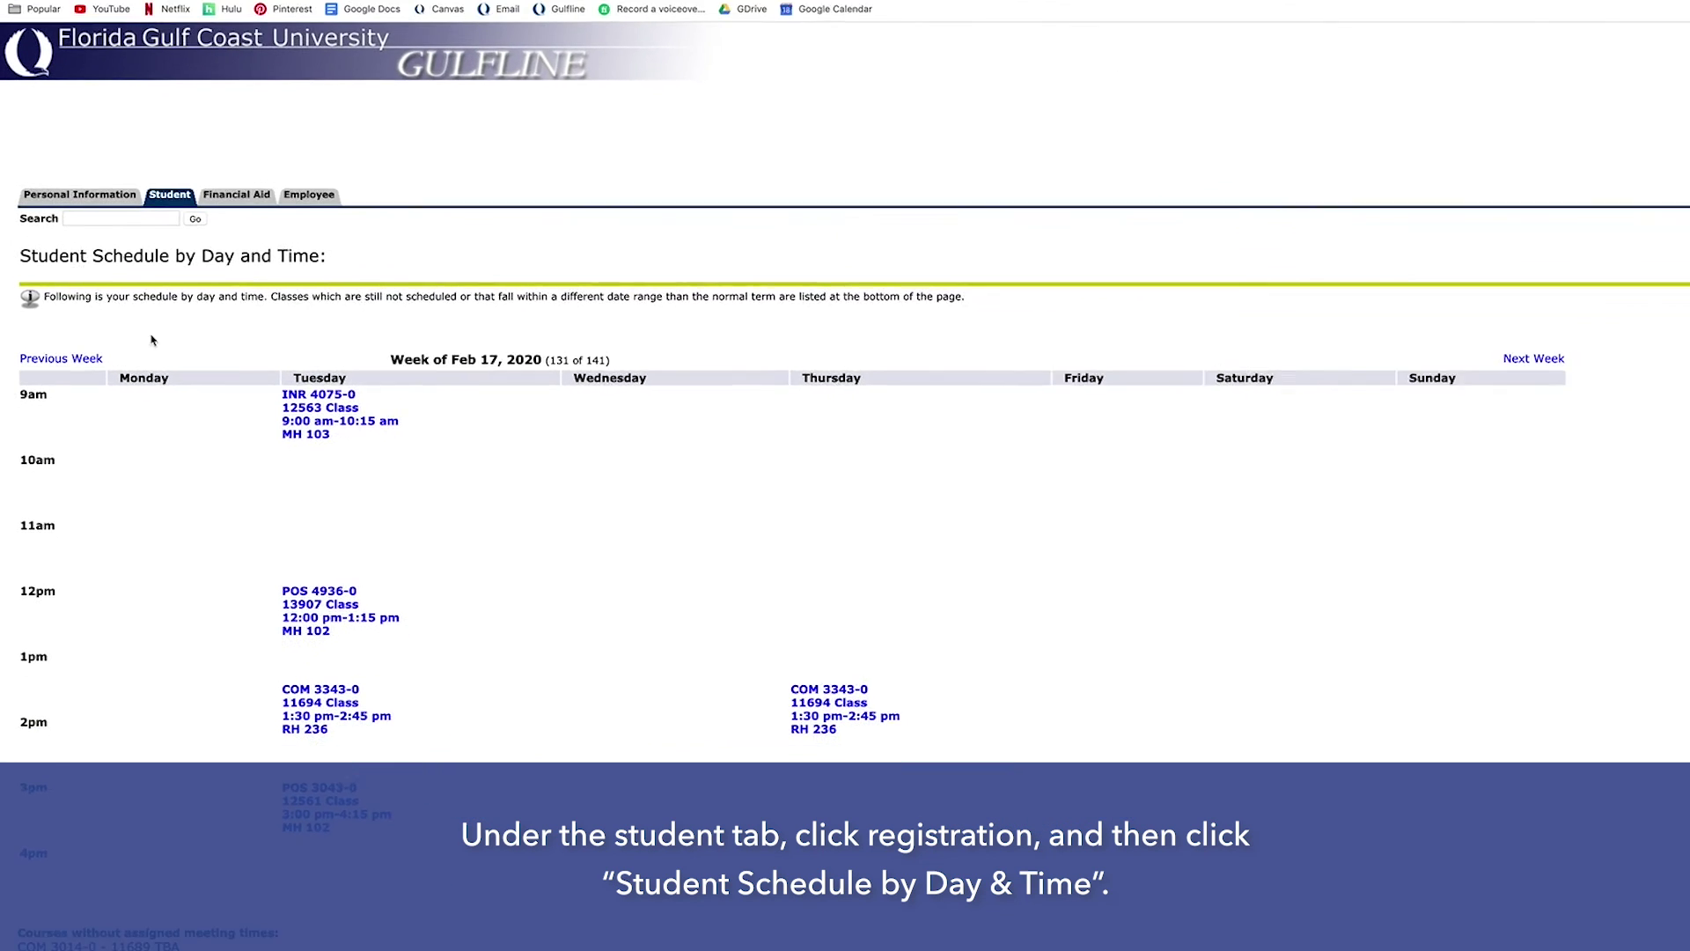